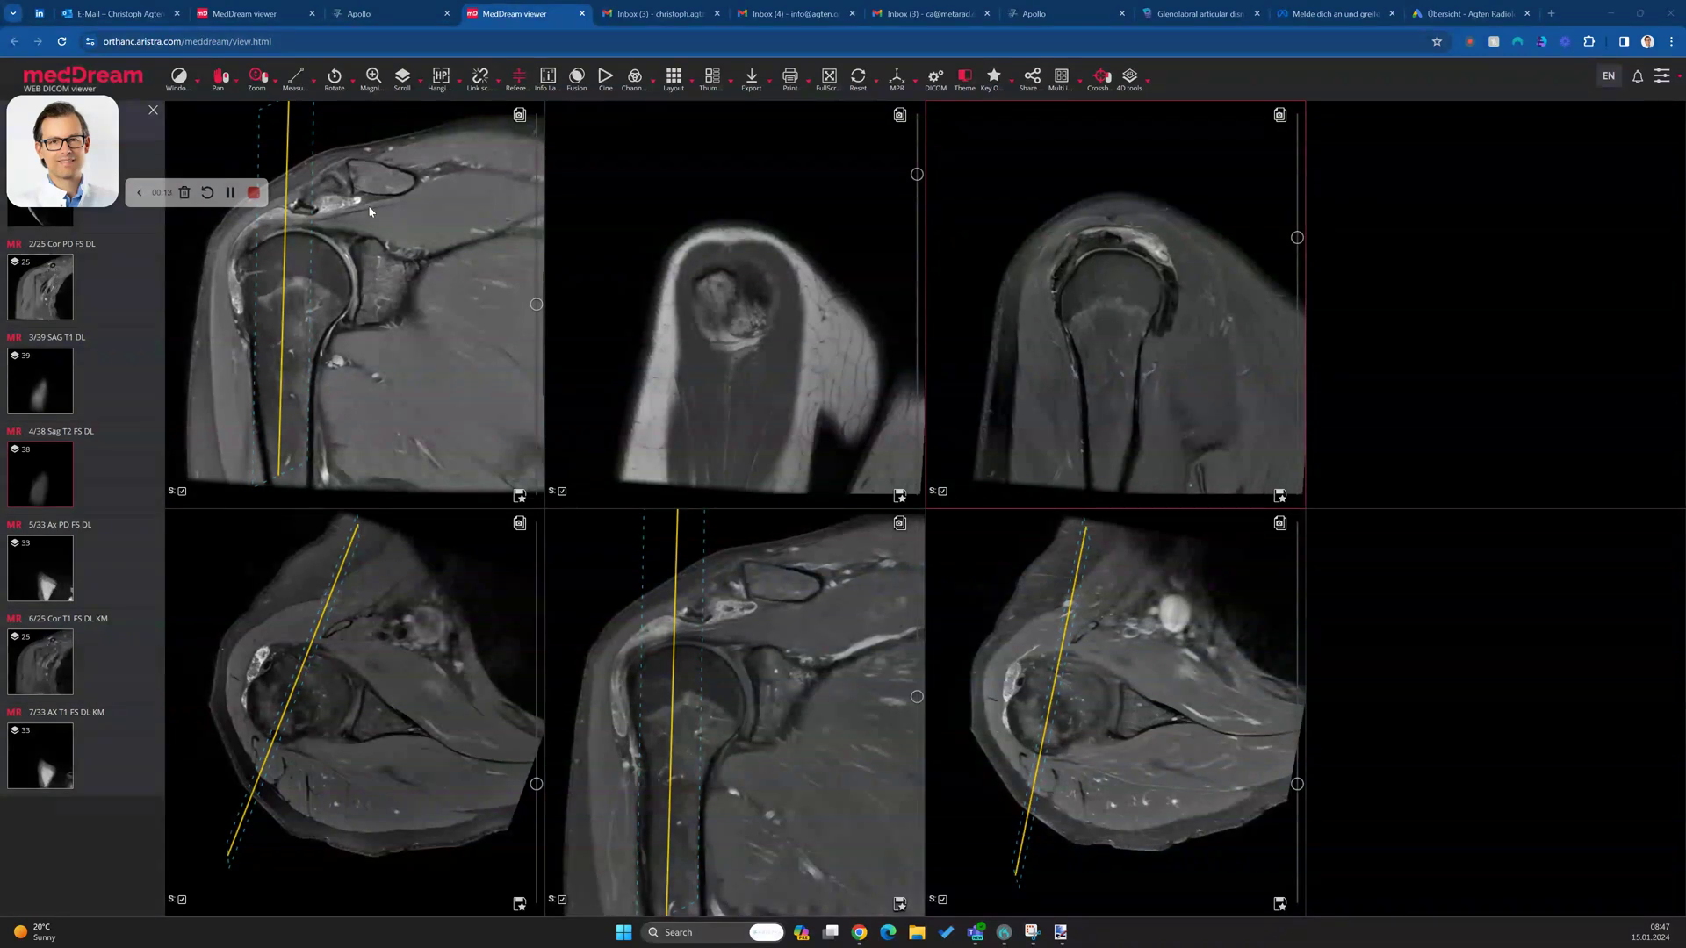
Open the 2/25 Cor PD FS DL series full size and page through the coronal shoulder slices.
double_click(434, 299)
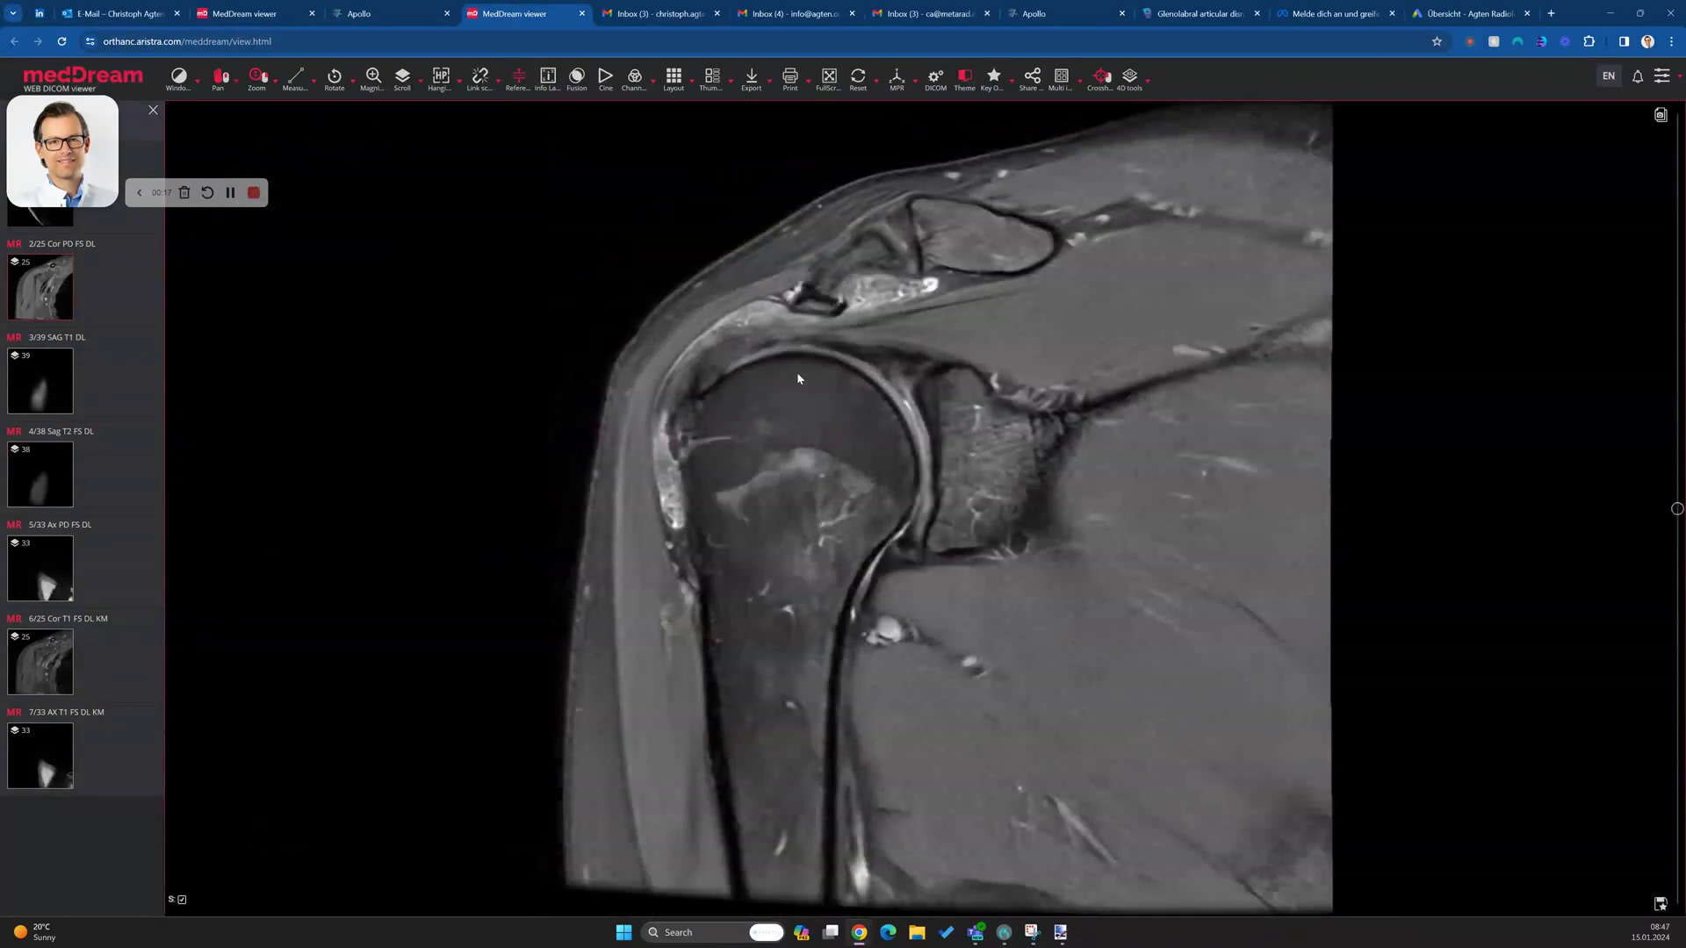
scroll(676, 408, "down", 5)
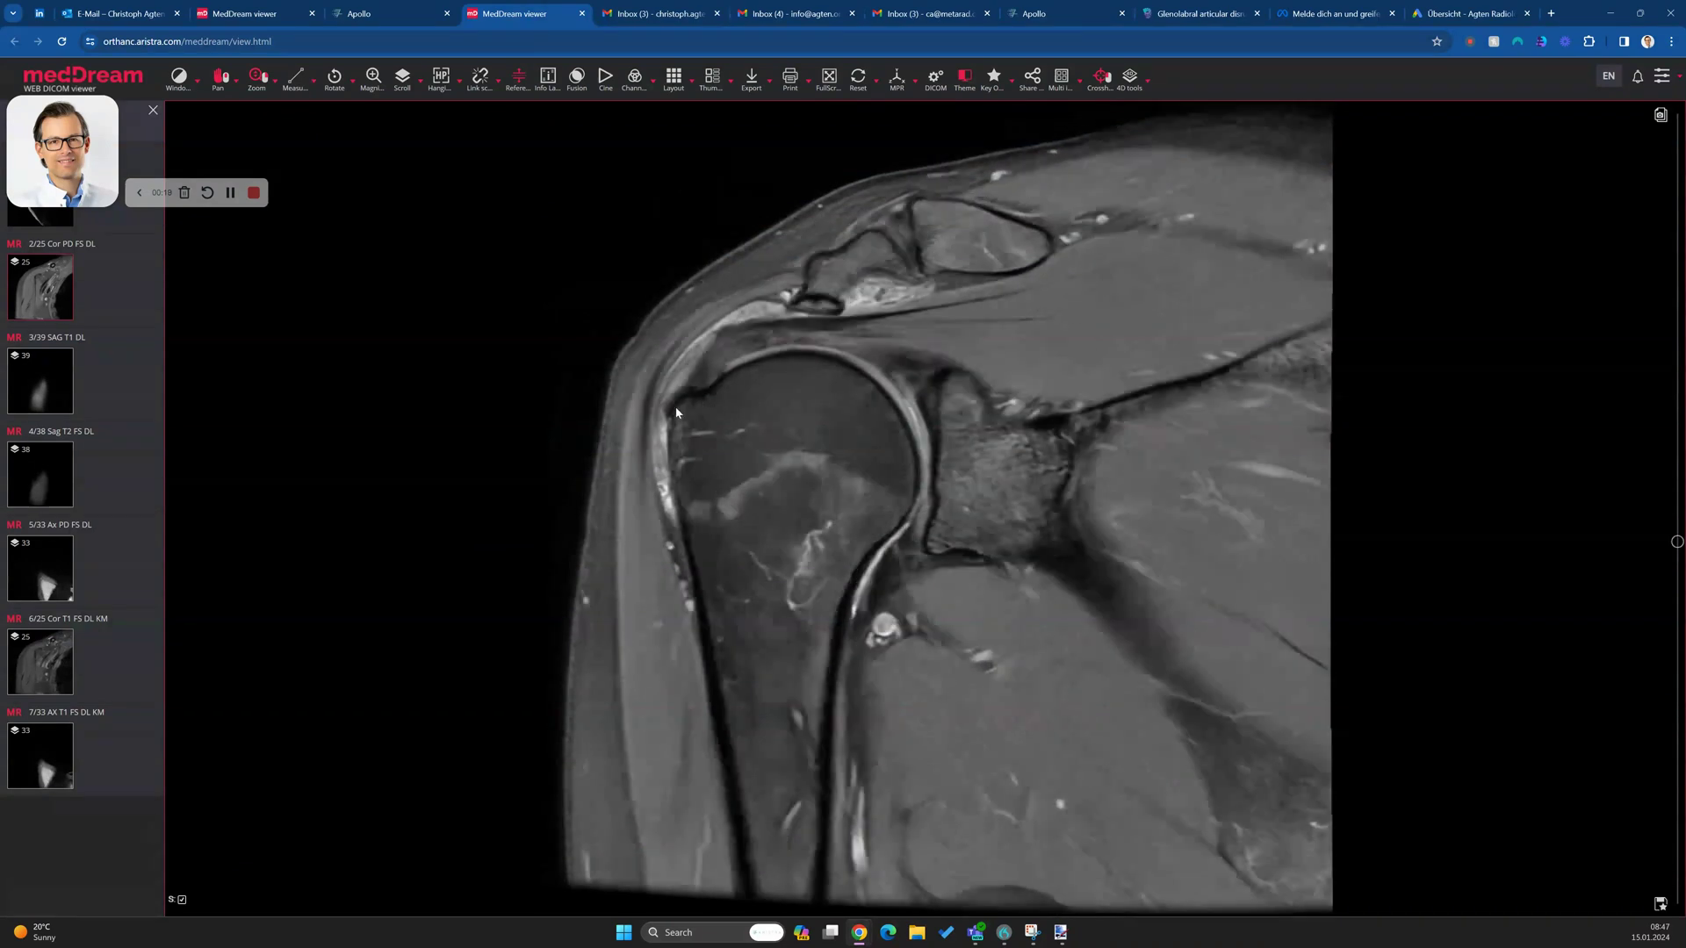
scroll(667, 439, "up", 12)
scroll(850, 365, "down", 6)
scroll(913, 301, "down", 3)
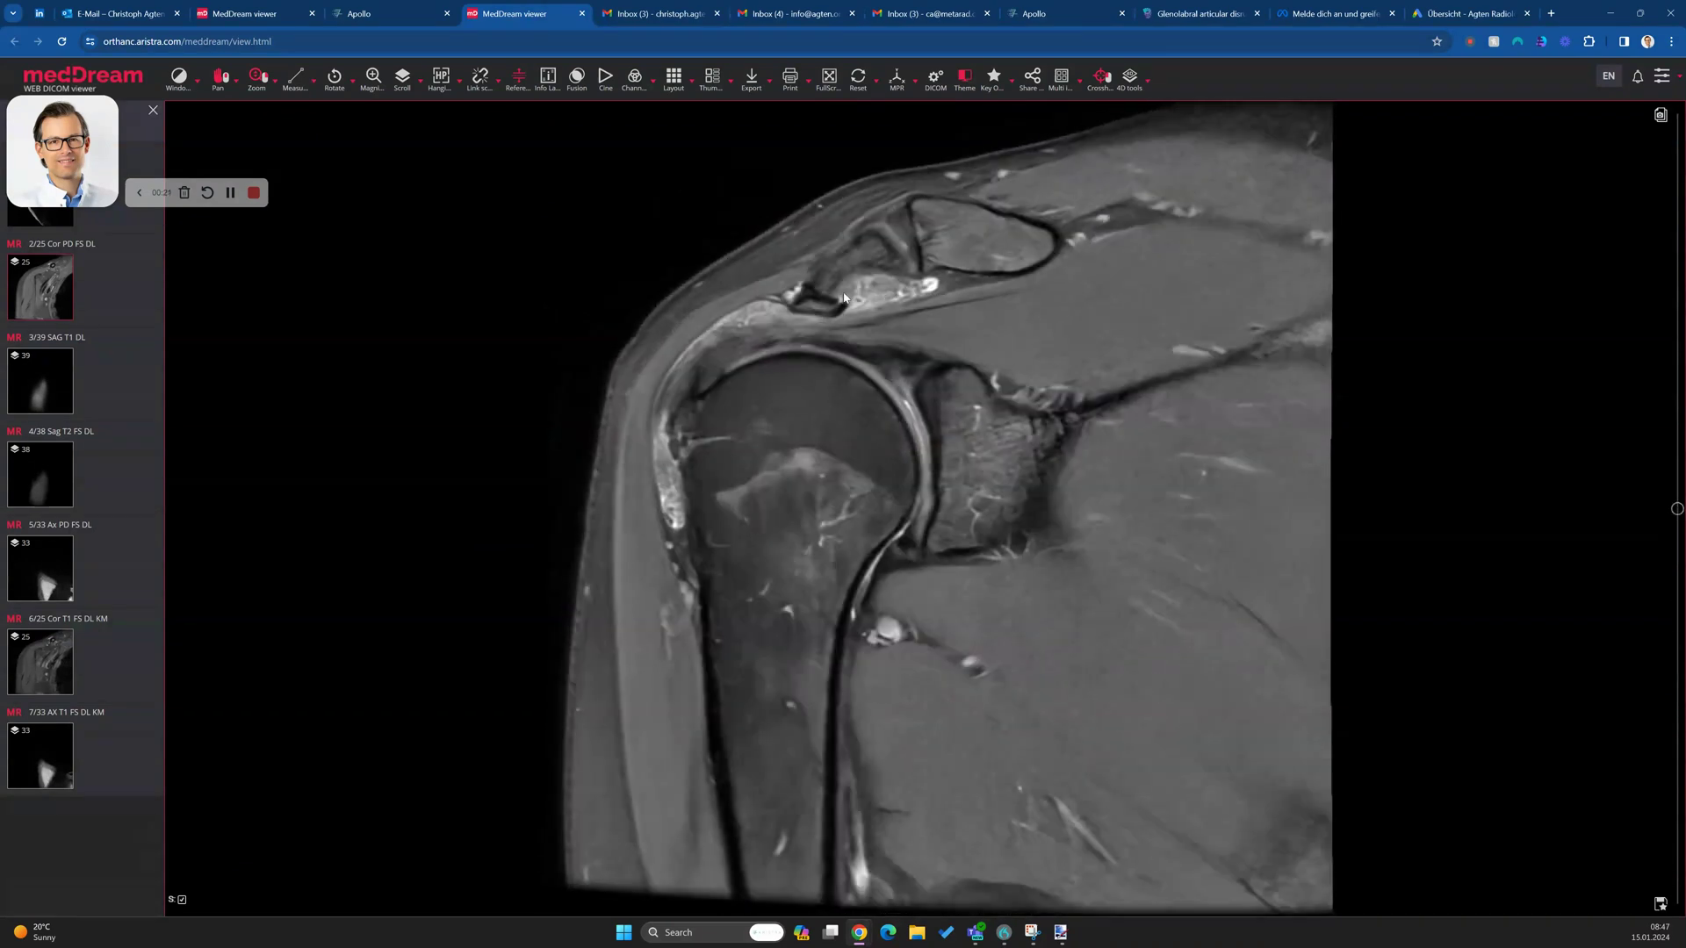
Magnify the coronal PD image around the acromion and the top of the humeral head.
left_click_drag(790, 316, 835, 226)
right_click(761, 347)
left_click(786, 376)
left_click_drag(777, 311, 752, 344)
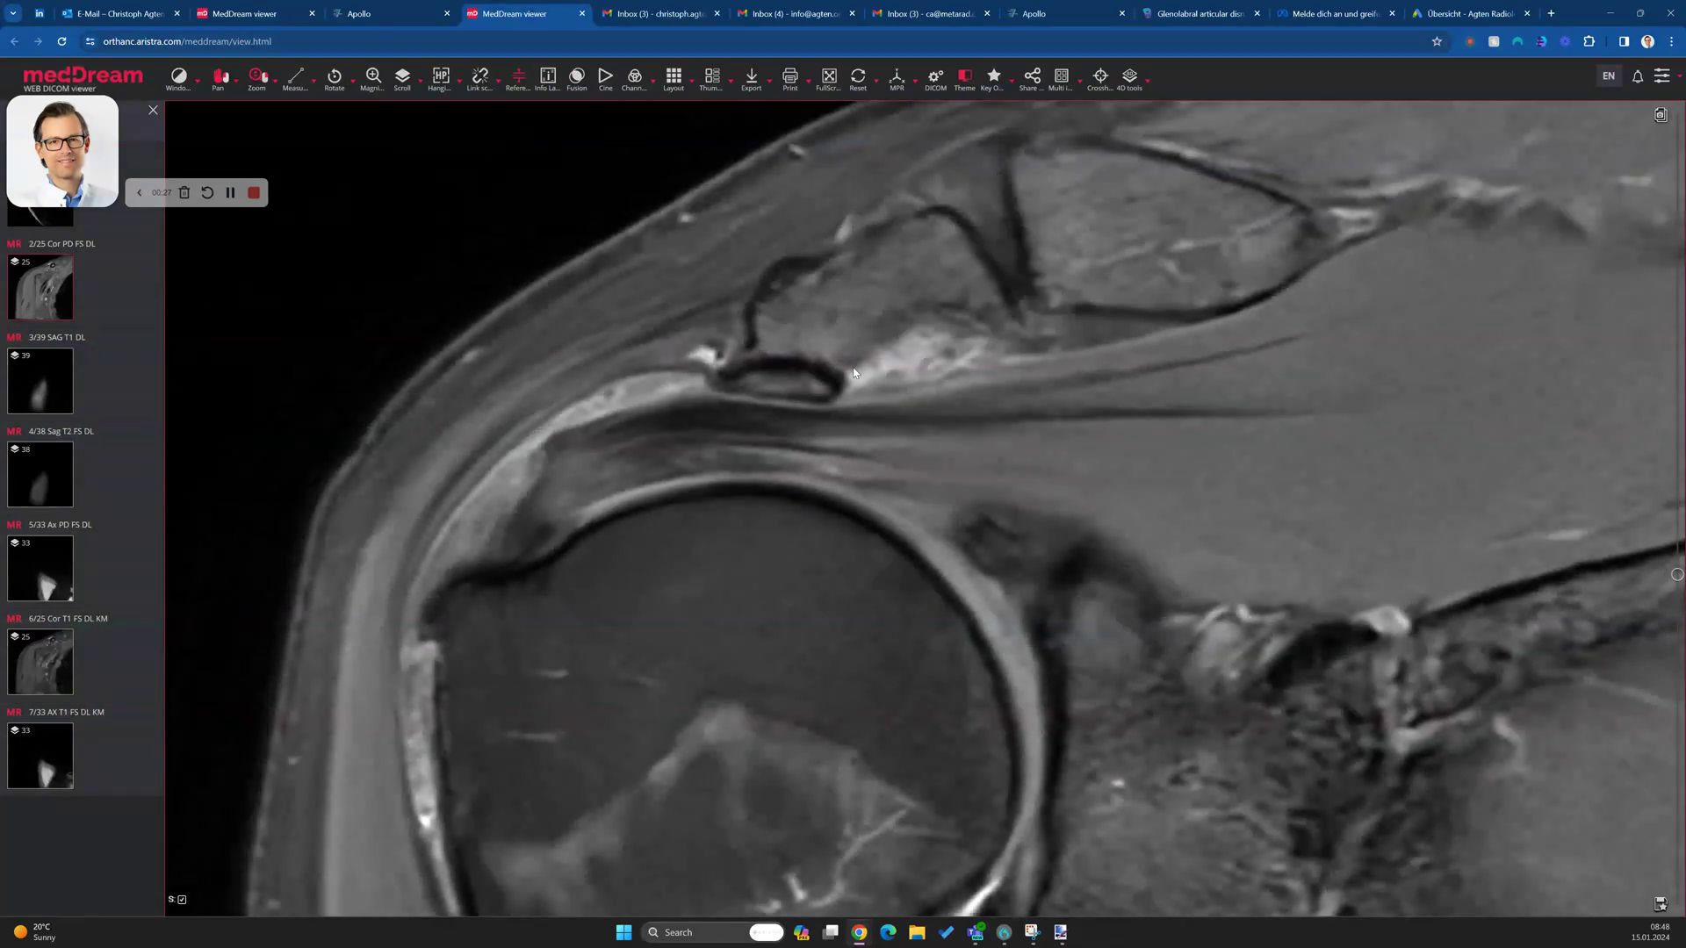
left_click_drag(797, 316, 771, 349)
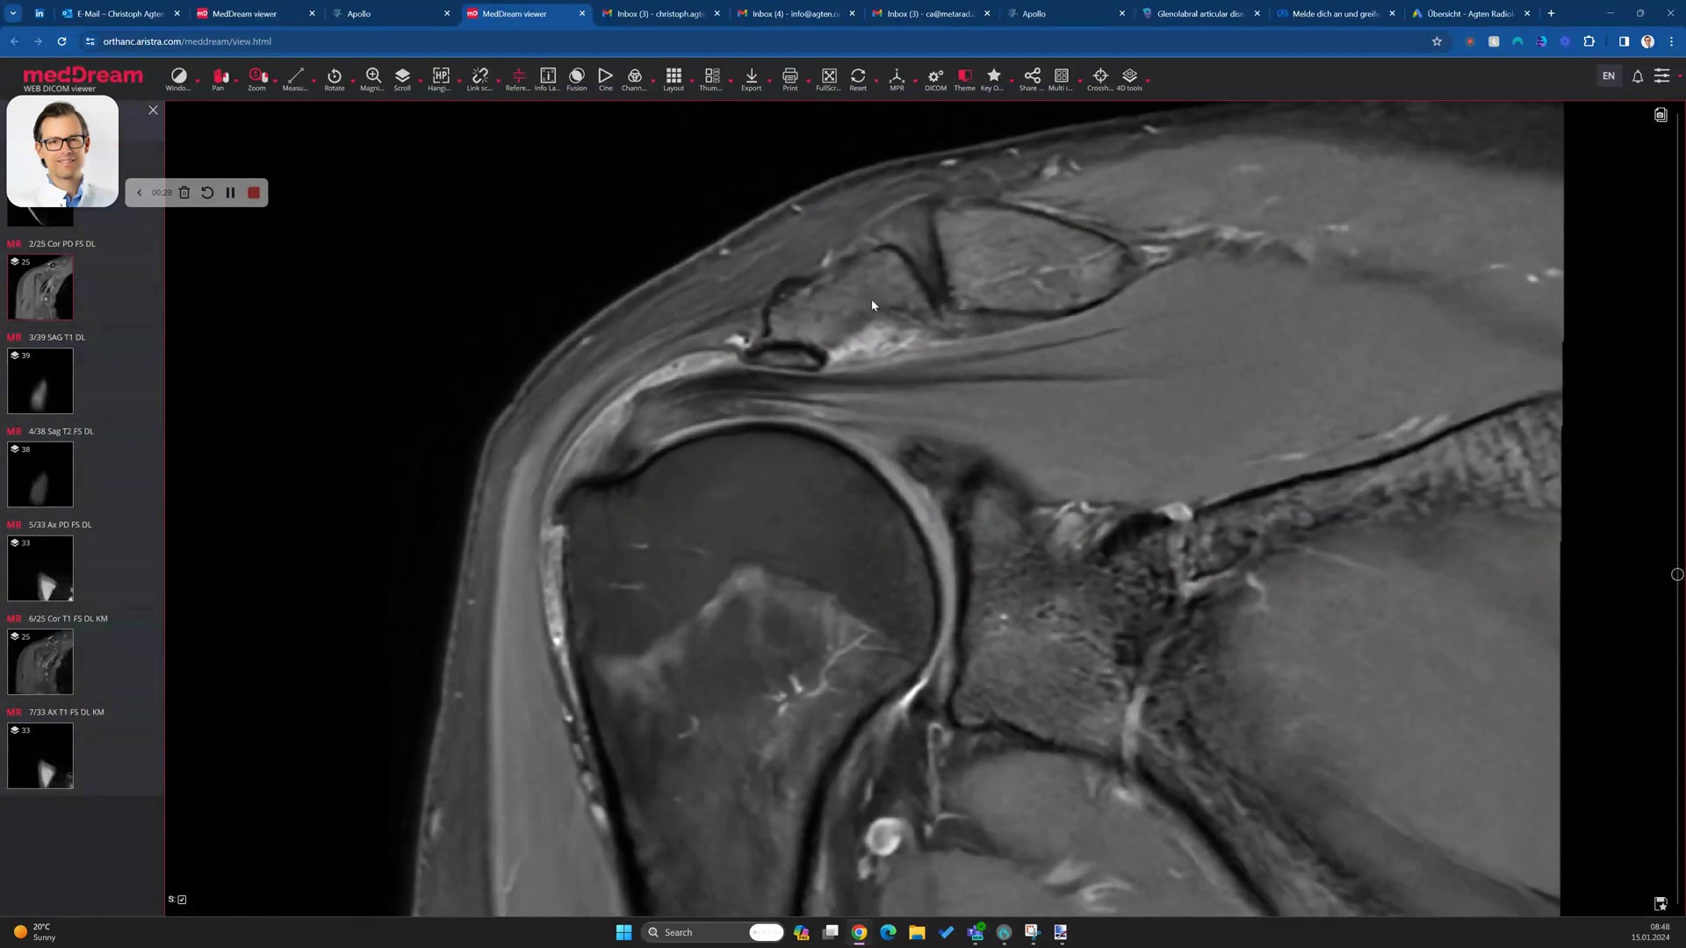
Examine the subacromial space and the lateral border of the humeral head across the magnified coronal PD slices.
scroll(871, 300, "down", 1)
scroll(795, 343, "down", 3)
scroll(897, 343, "down", 6)
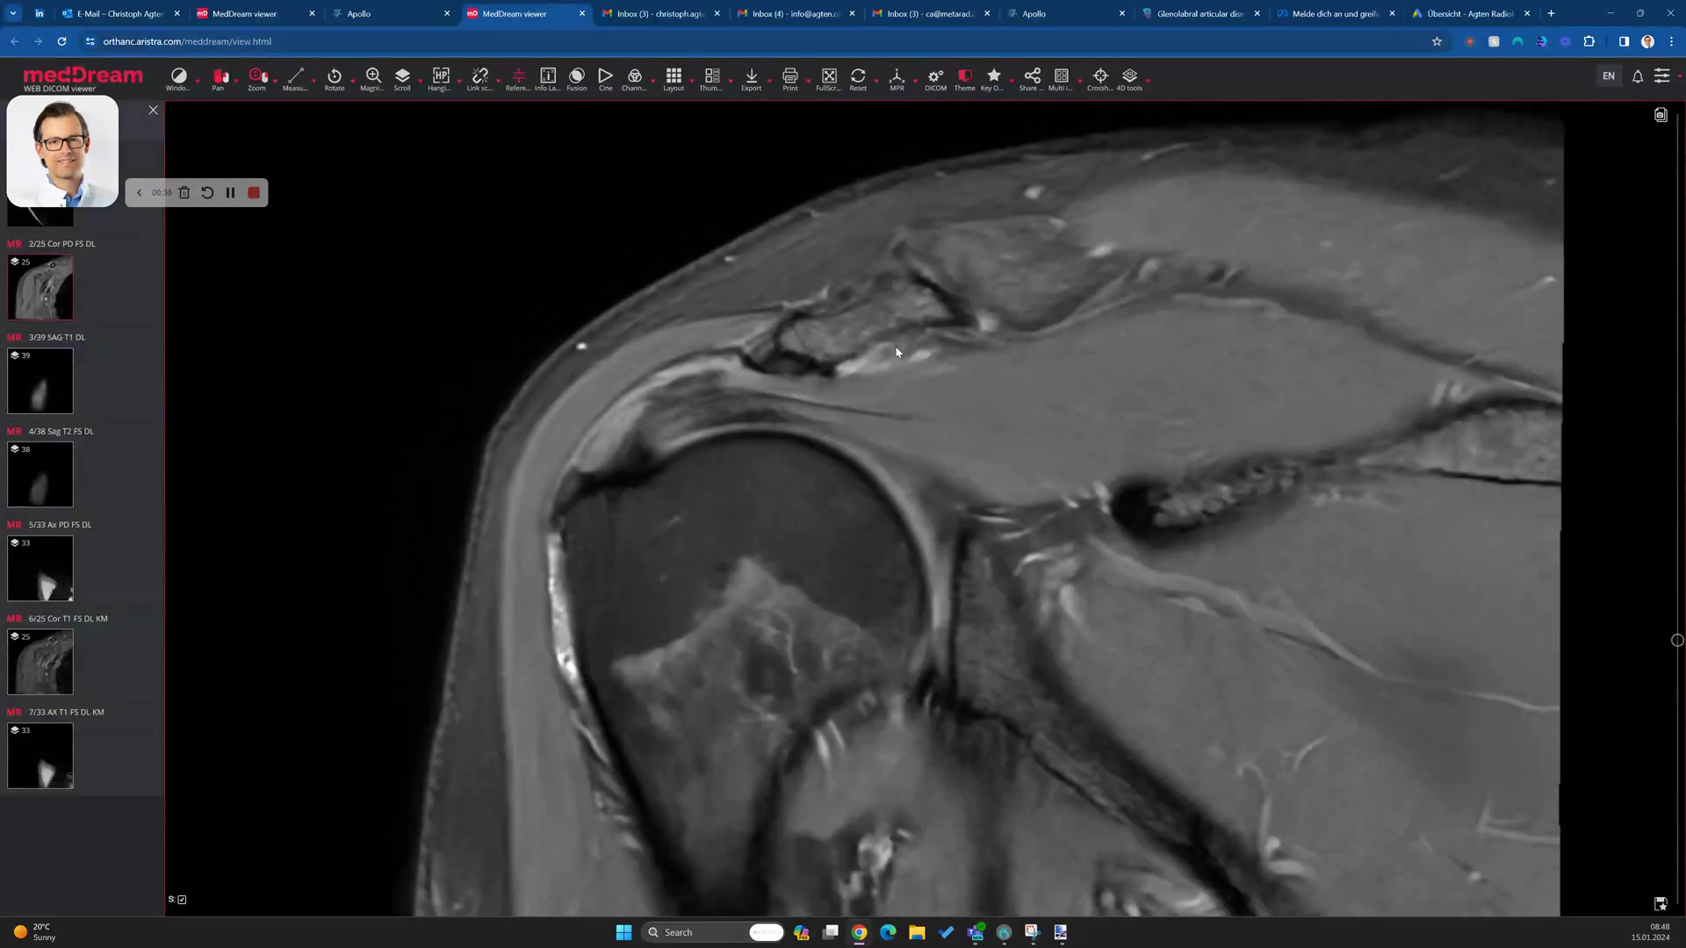
scroll(909, 363, "down", 5)
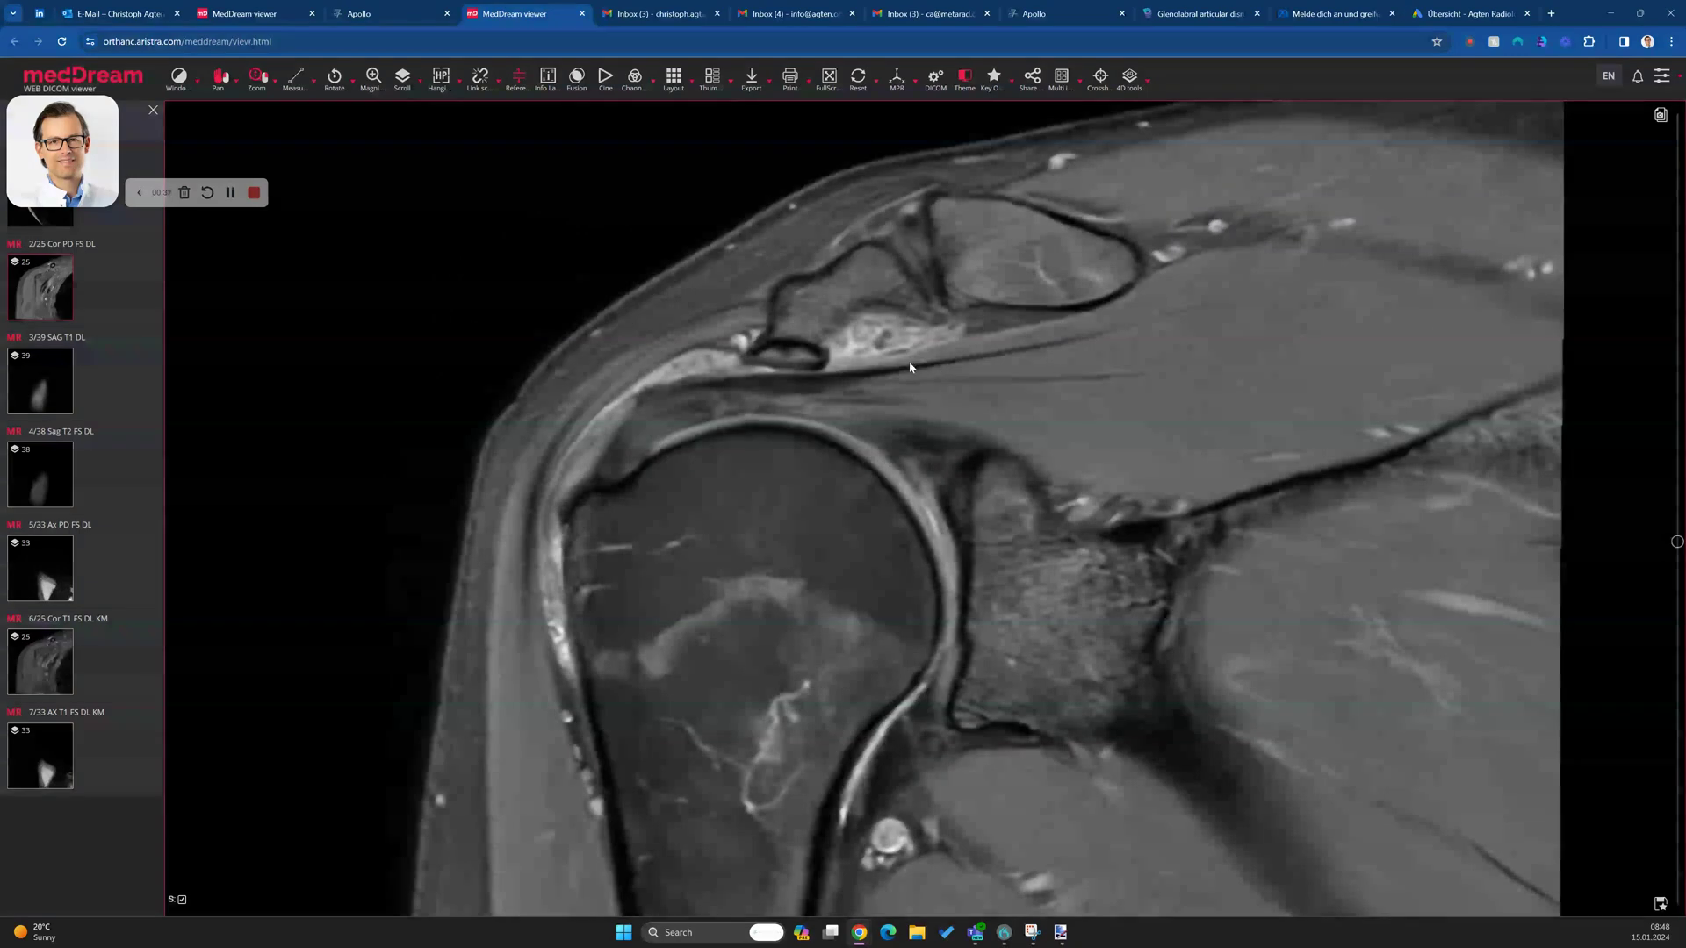
scroll(845, 360, "up", 3)
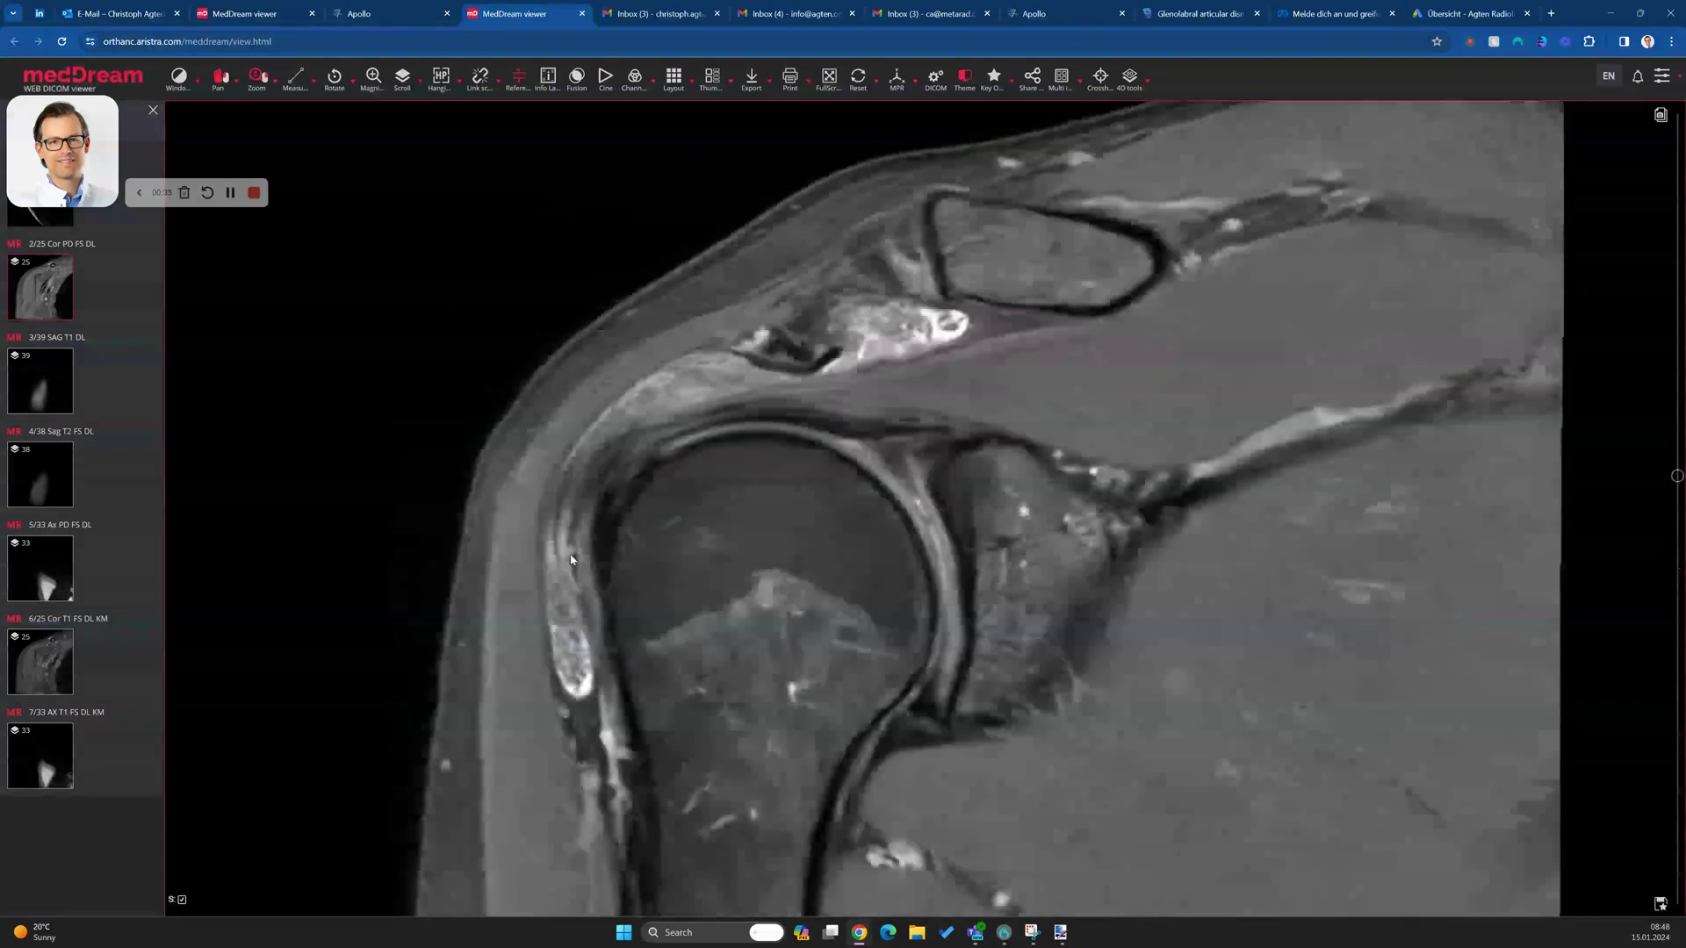
scroll(571, 558, "down", 7)
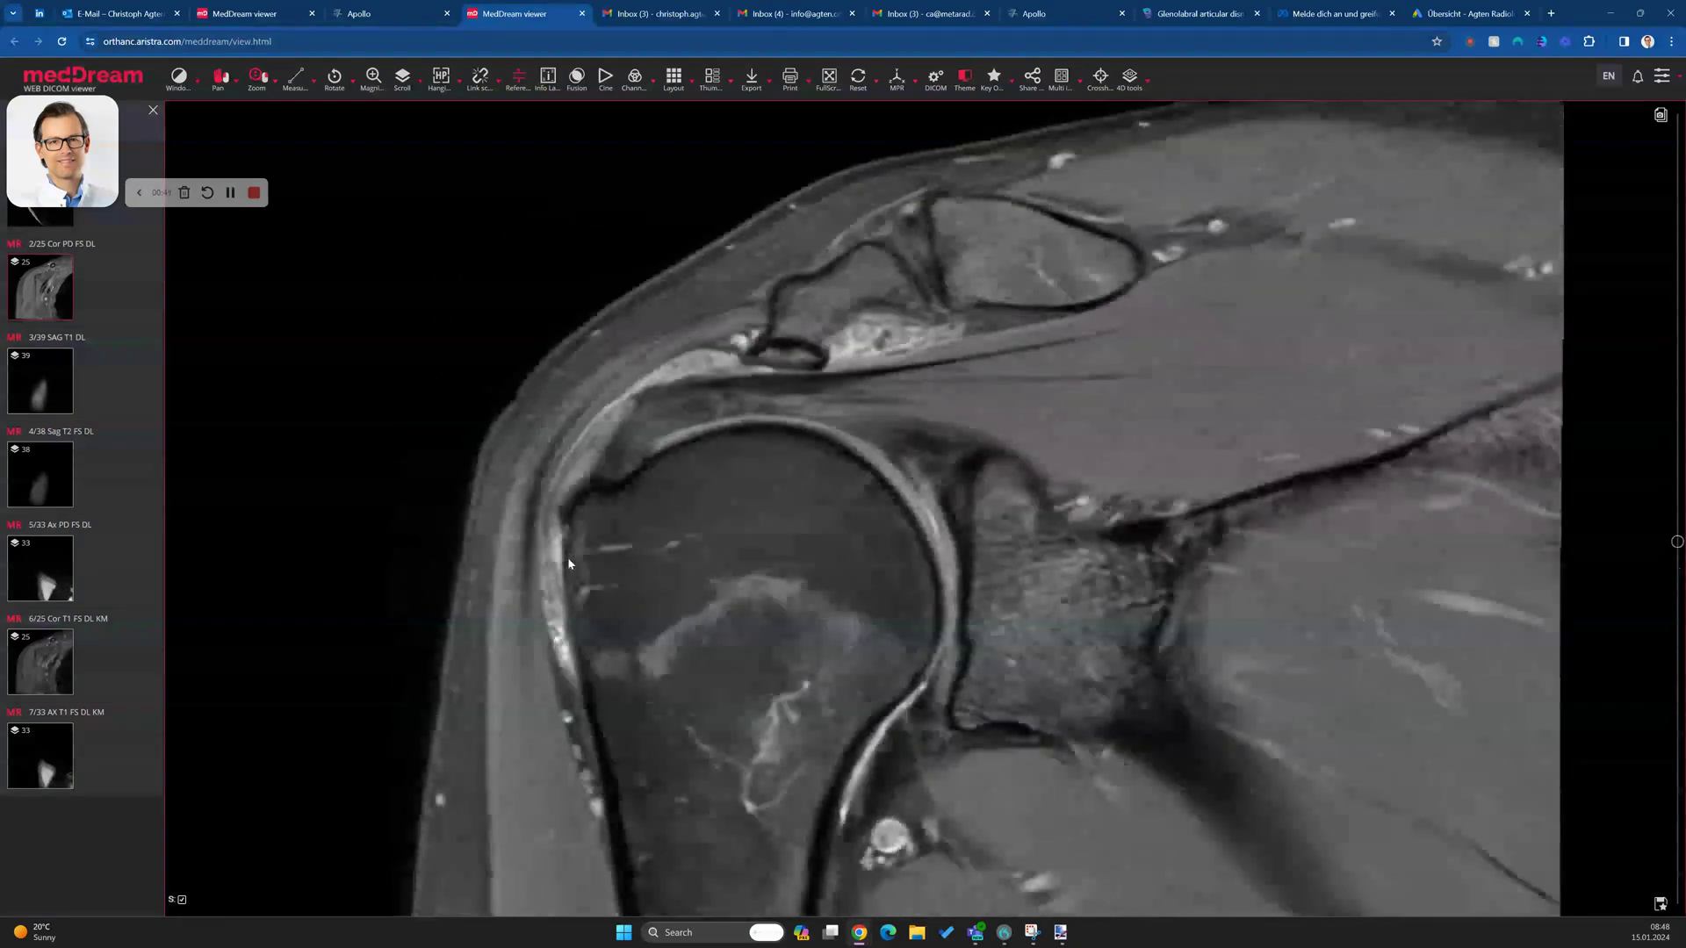
scroll(569, 563, "up", 10)
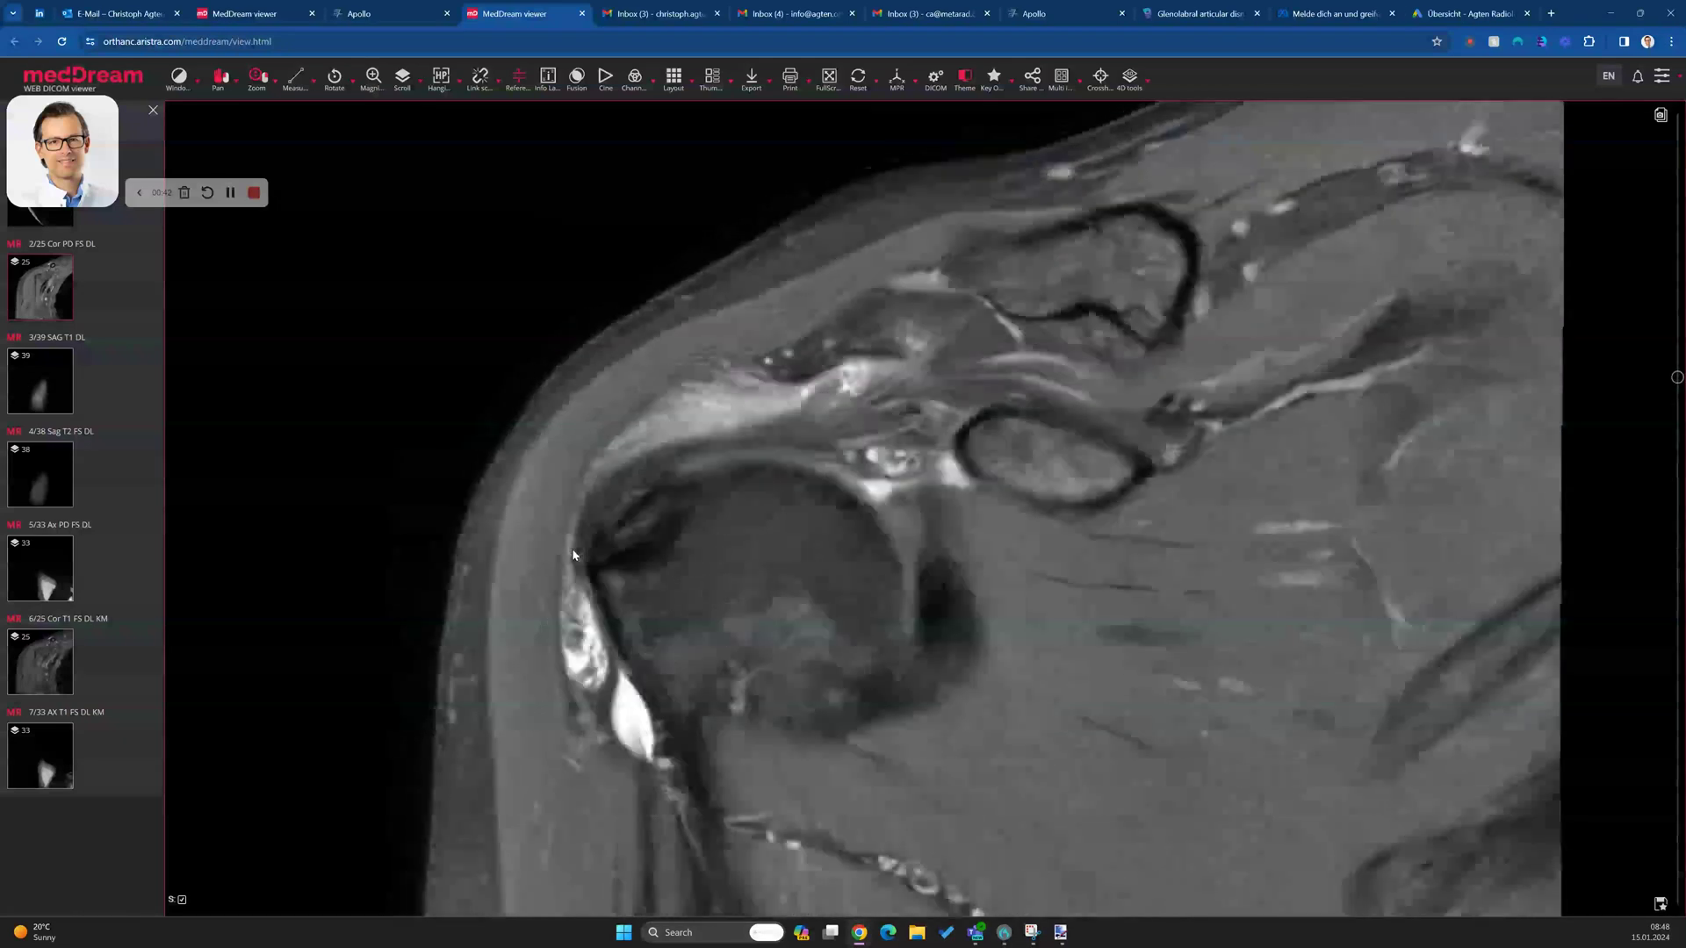
scroll(566, 562, "down", 4)
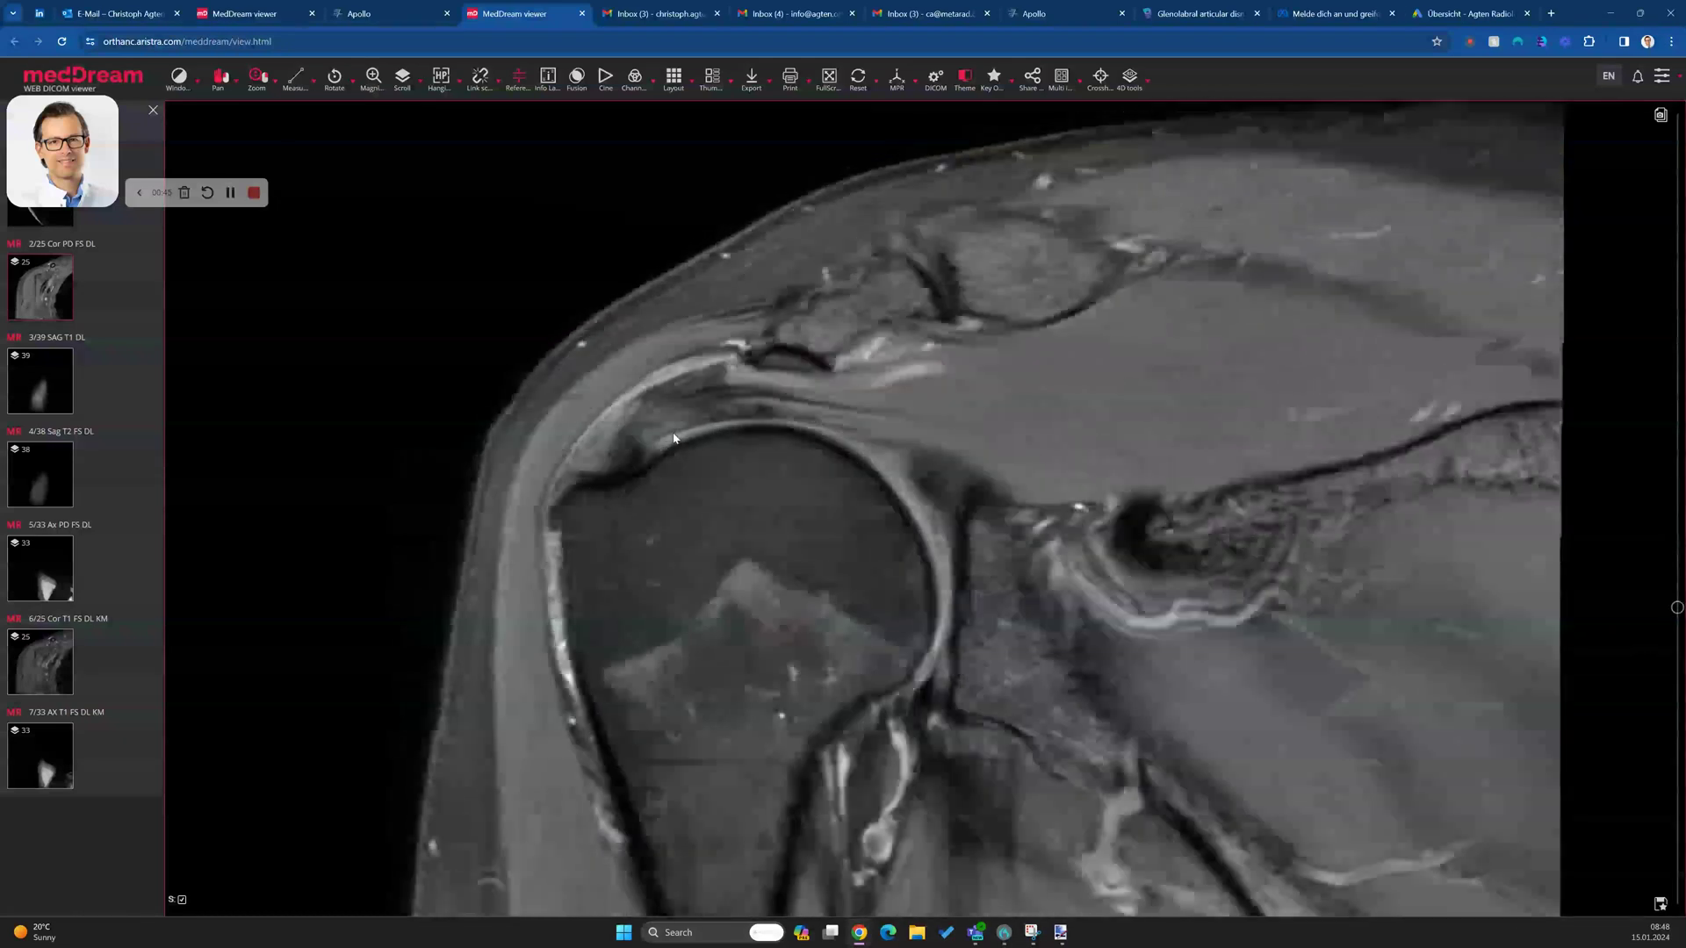
scroll(674, 437, "down", 3)
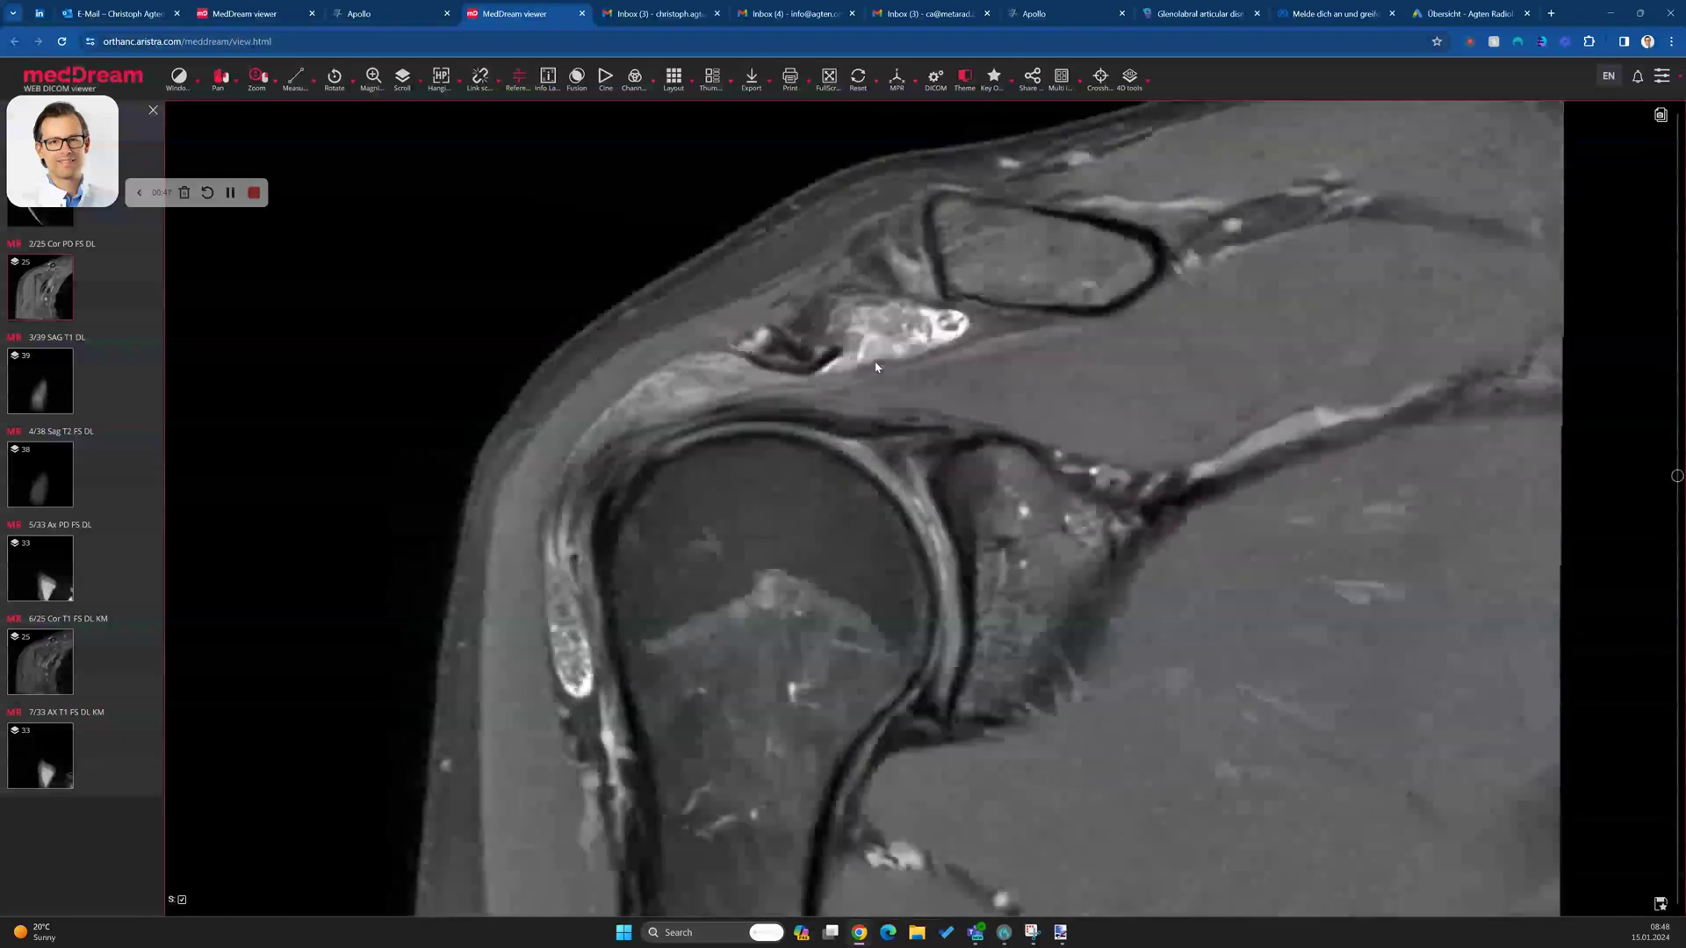
Reduce the magnification to fit the whole shoulder and review the coronal PD slices around the humeral head.
left_click_drag(828, 374, 812, 398)
scroll(809, 402, "down", 4)
scroll(803, 421, "up", 7)
scroll(802, 422, "down", 1)
scroll(783, 430, "down", 4)
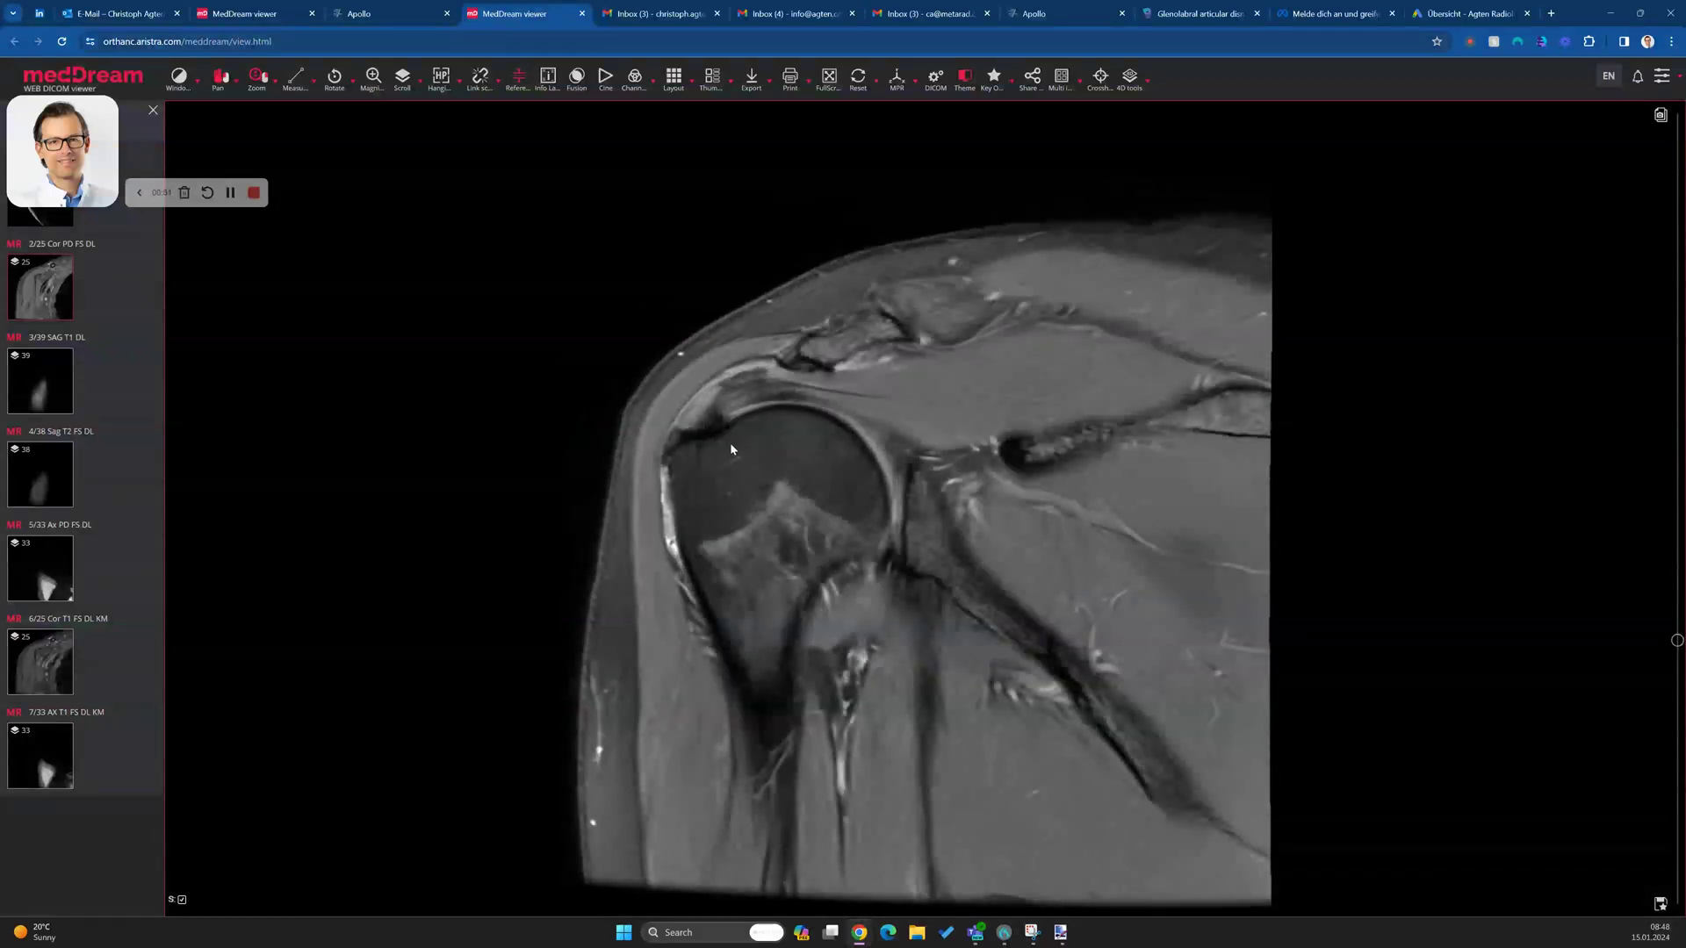
scroll(731, 444, "up", 4)
scroll(727, 526, "down", 3)
scroll(725, 518, "up", 2)
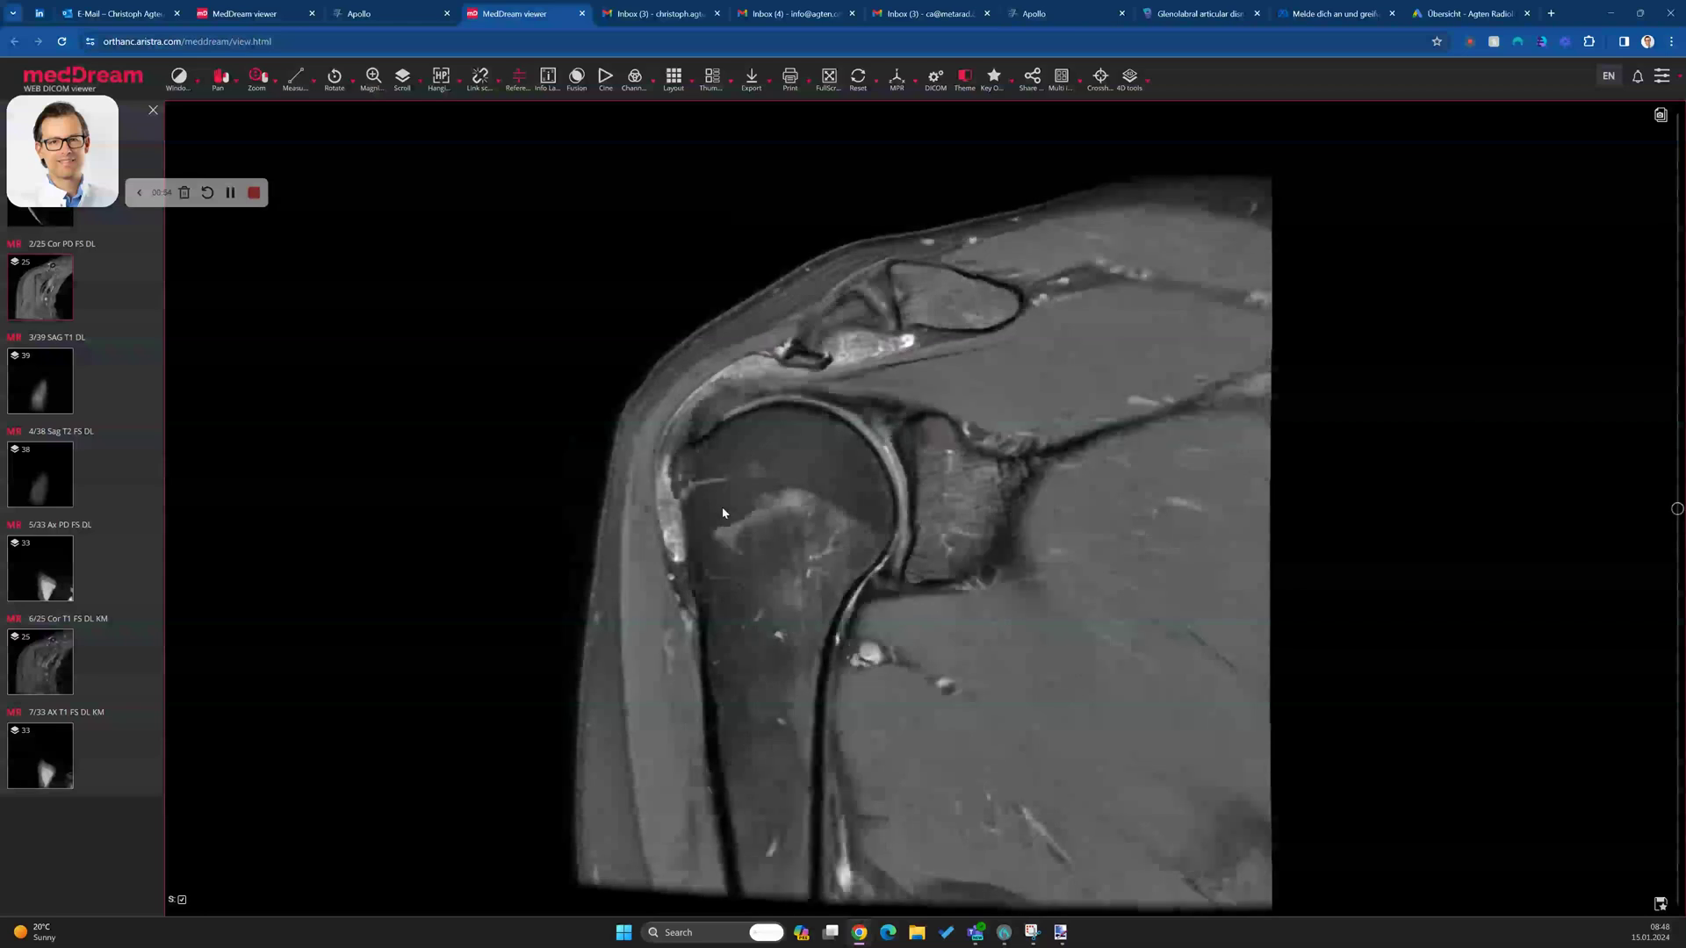
scroll(722, 514, "up", 1)
Enlarge the coronal PD image around the acromion again and compare the neighbouring slices.
left_click_drag(821, 272, 818, 310)
scroll(818, 311, "down", 3)
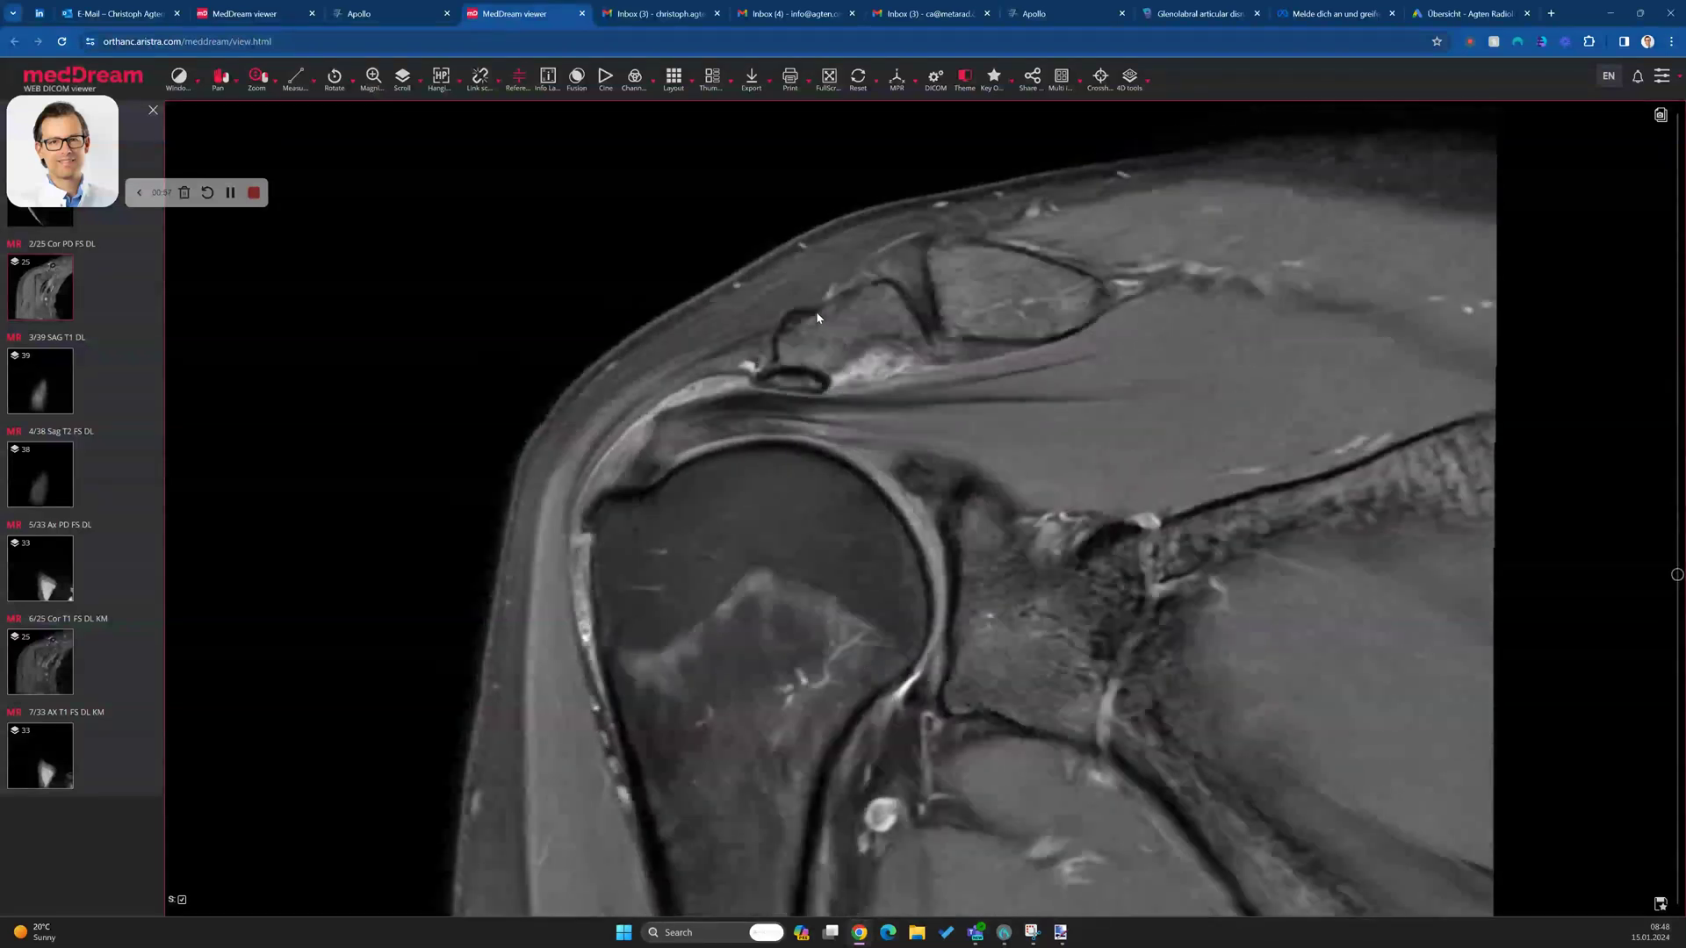
scroll(815, 334, "up", 2)
scroll(606, 368, "down", 3)
scroll(606, 369, "up", 3)
Switch to the contrast-enhanced 6/25 Cor T1 FS DL KM series at full size and review its humeral head slices.
double_click(709, 397)
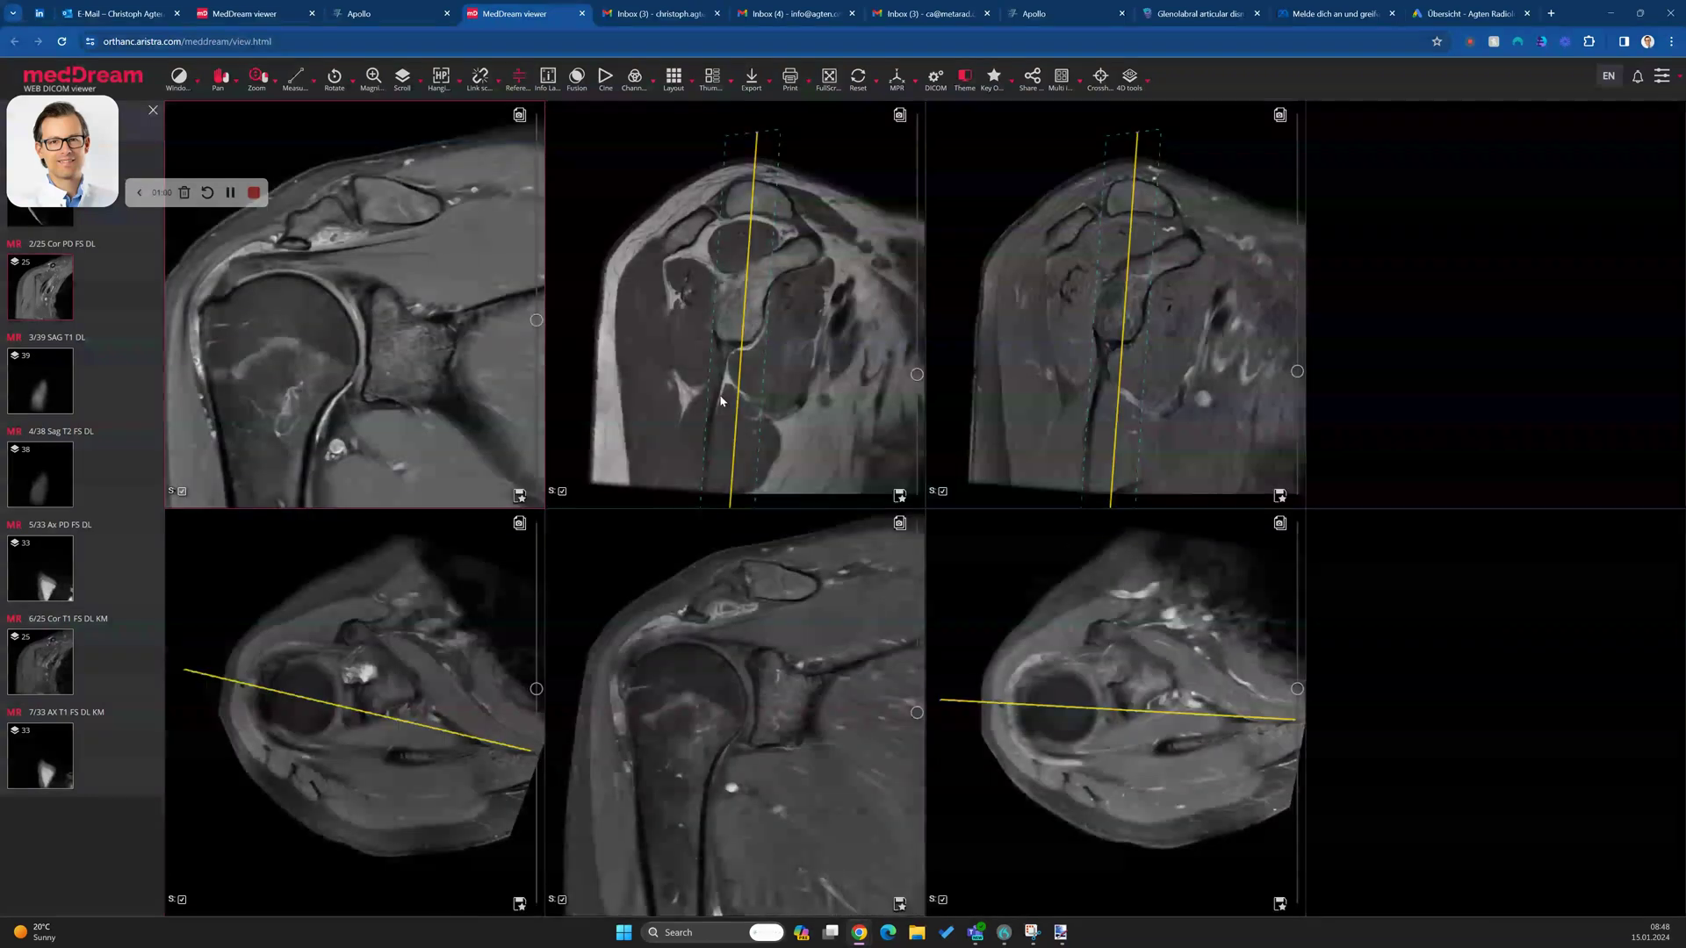
double_click(750, 700)
scroll(802, 444, "down", 3)
scroll(844, 324, "up", 5)
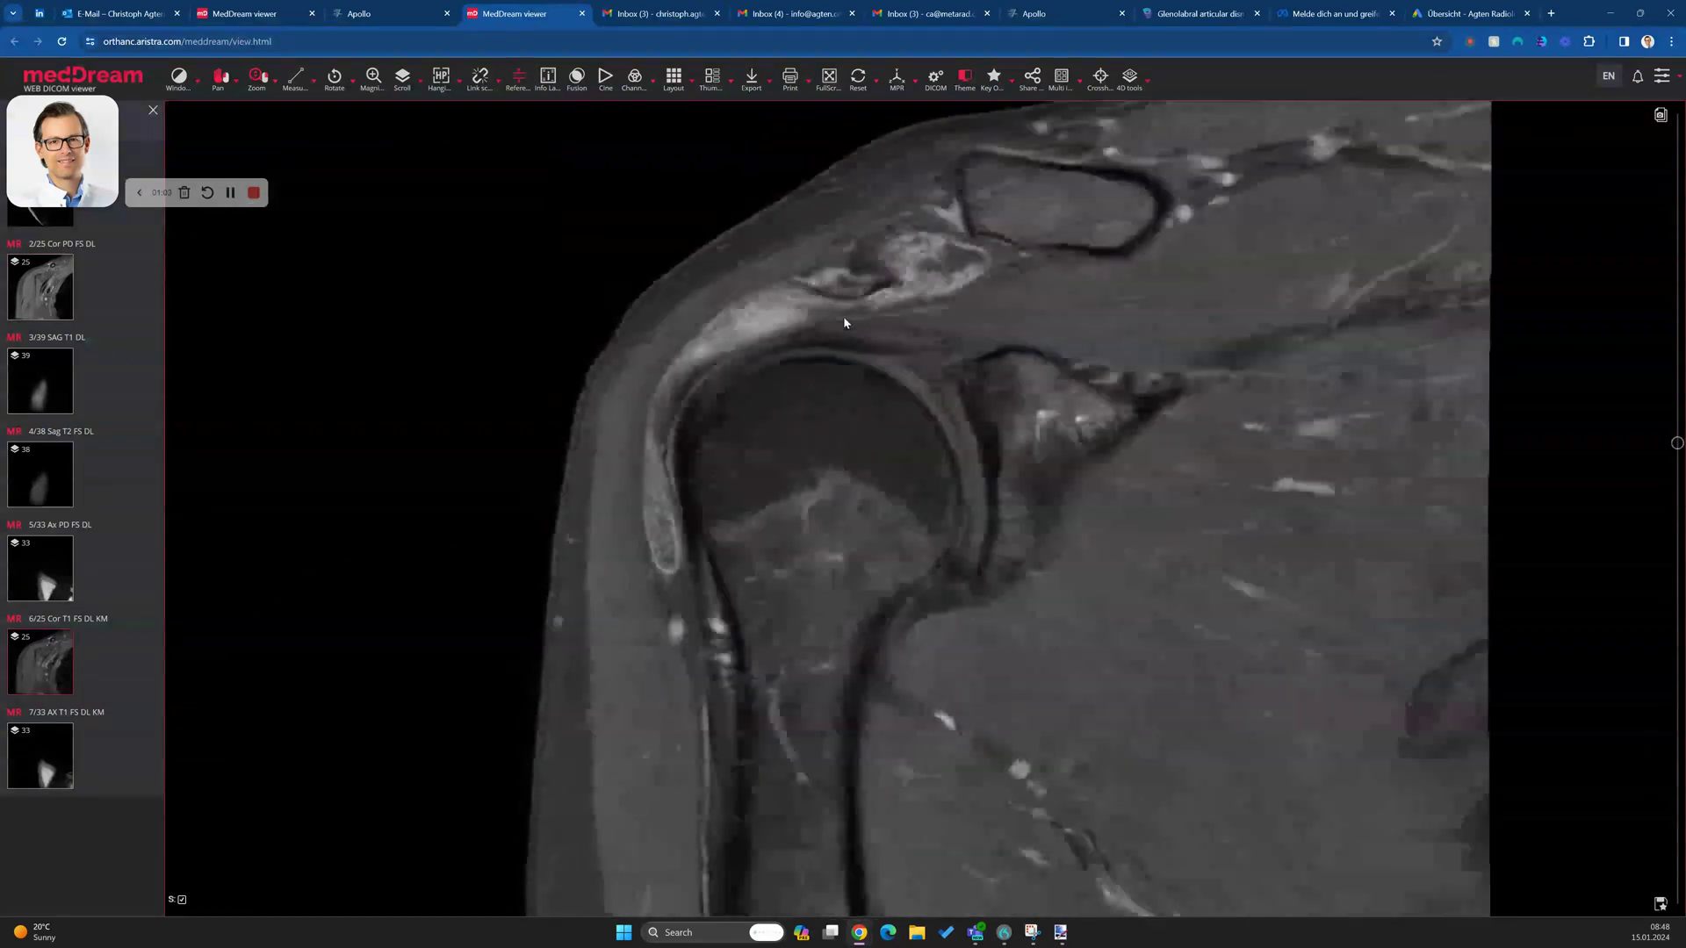
scroll(844, 322, "down", 5)
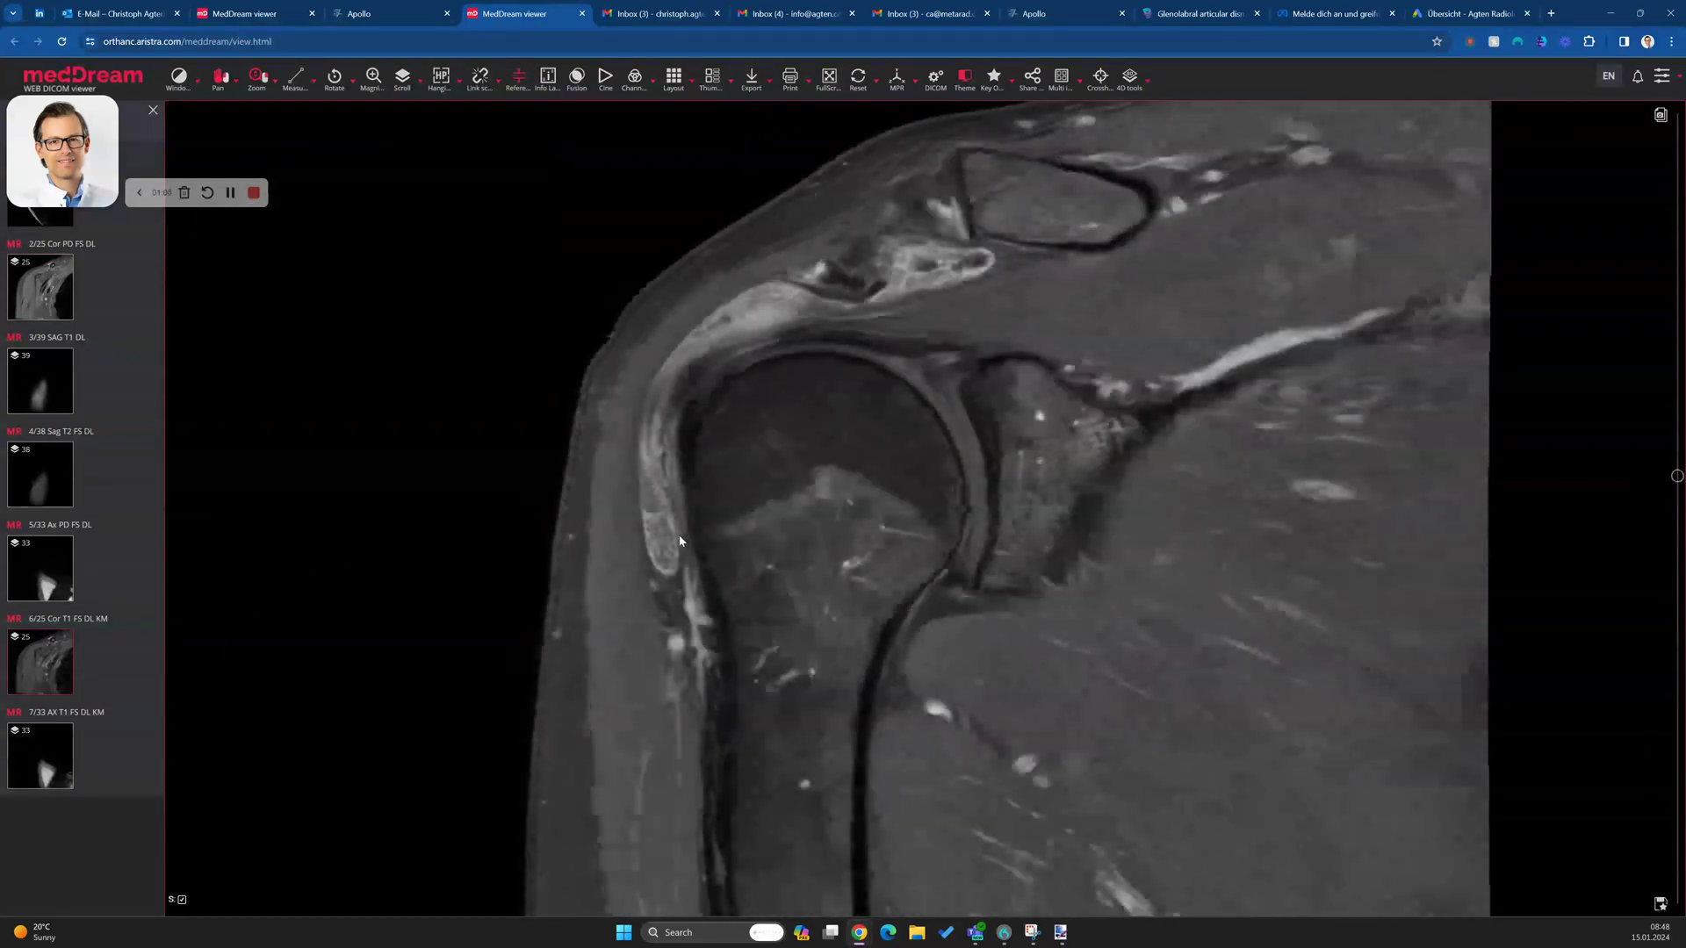
Return to the full-size Cor PD FS DL series and examine the tissue beneath the acromion and beside the humeral head.
double_click(679, 542)
double_click(407, 301)
scroll(797, 458, "up", 3)
scroll(606, 597, "down", 3)
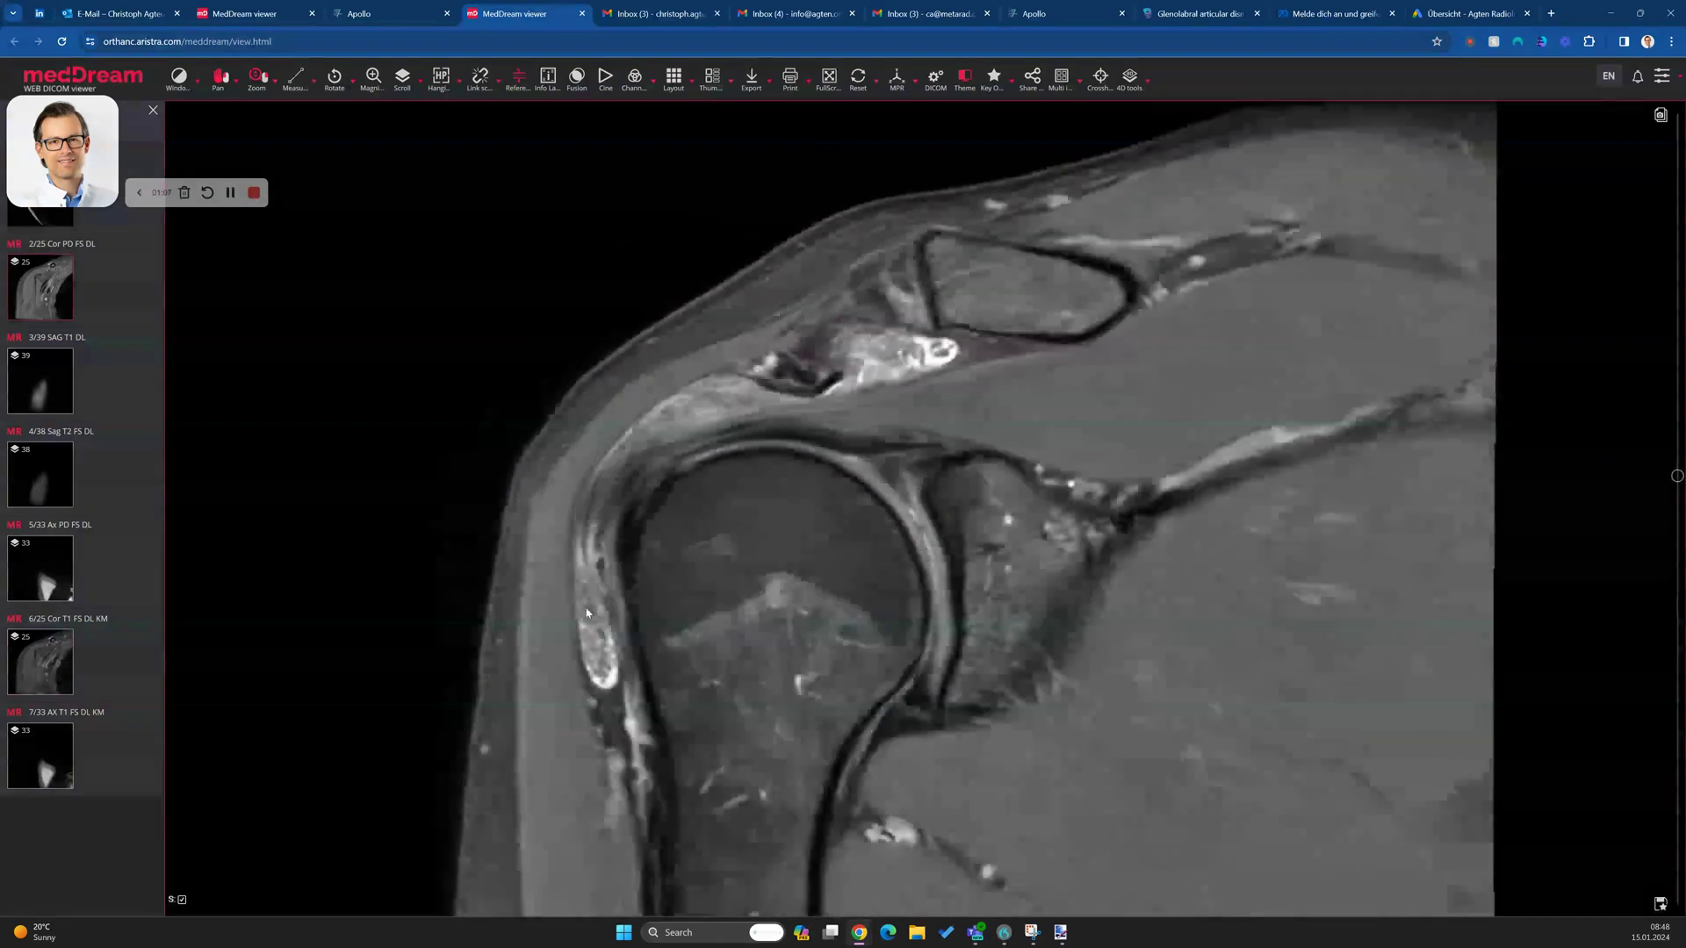
scroll(680, 474, "up", 5)
scroll(703, 465, "down", 5)
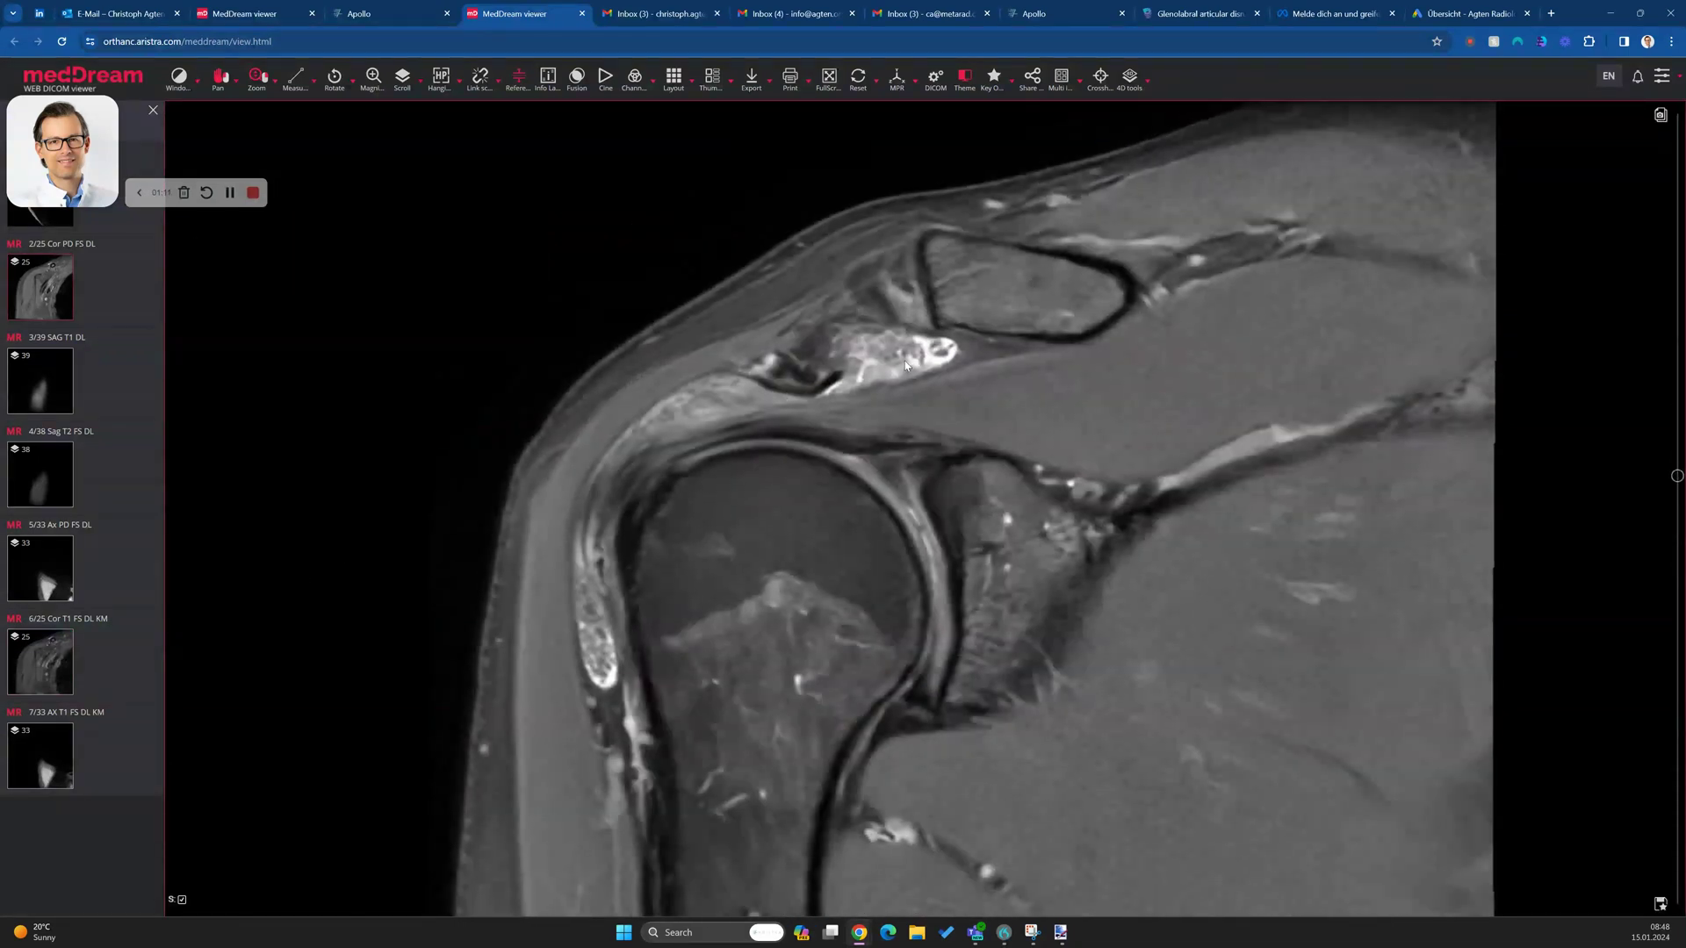
scroll(589, 563, "down", 2)
scroll(668, 421, "up", 3)
scroll(703, 386, "down", 2)
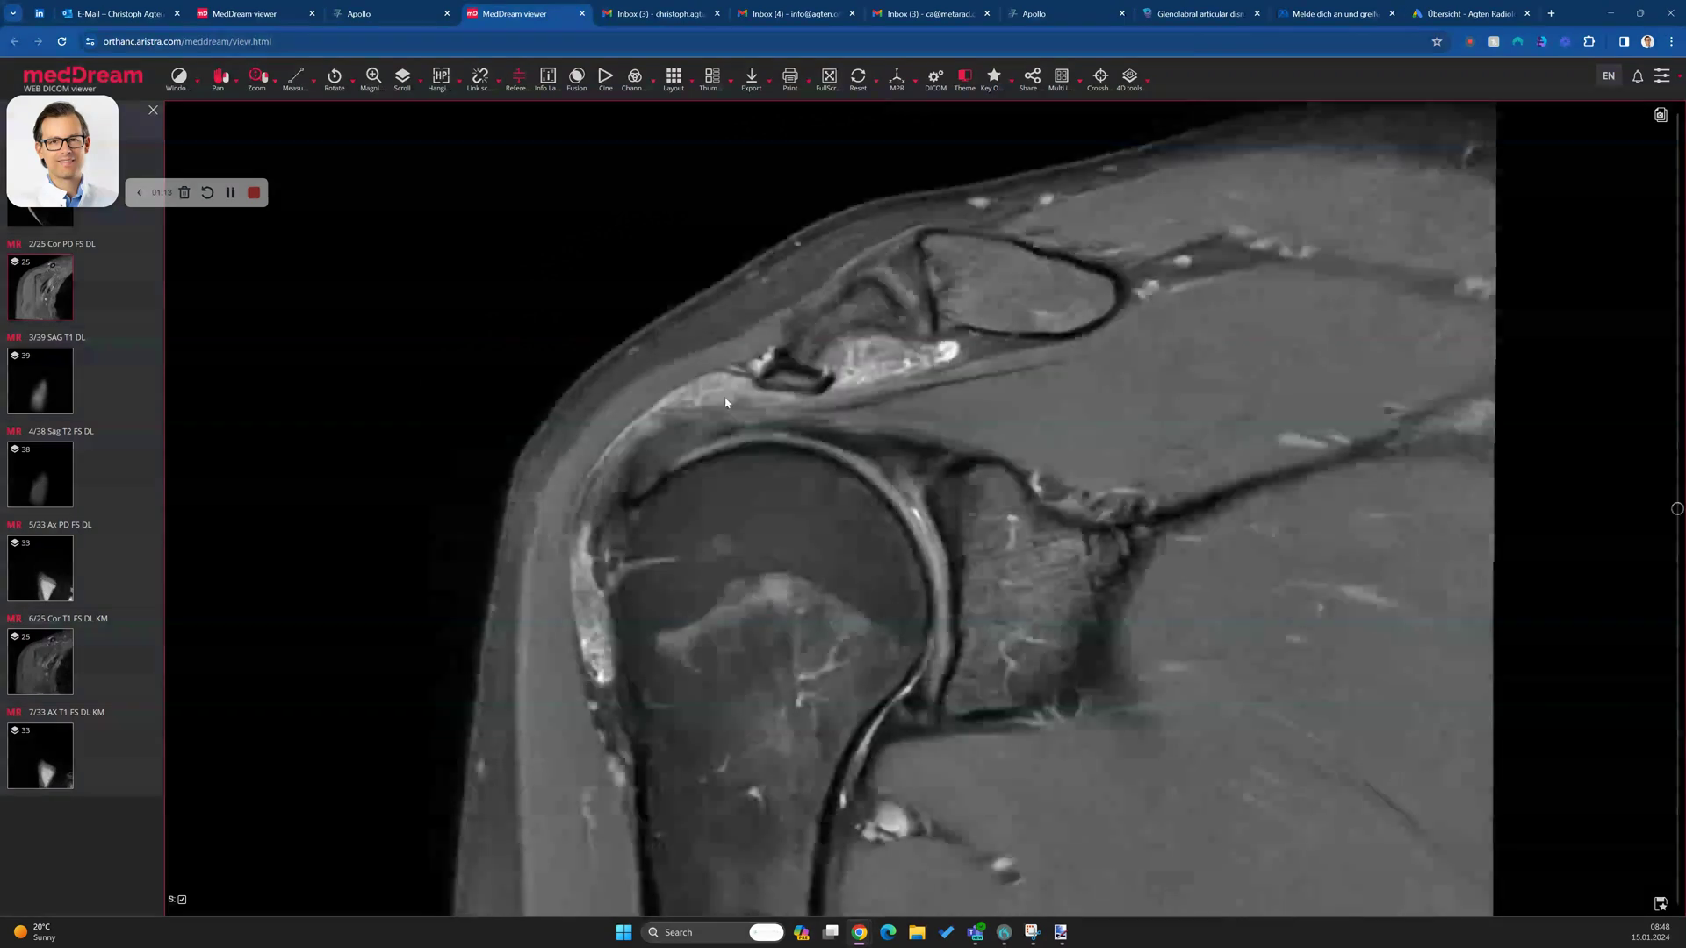
Reopen the Cor T1 FS DL KM series full size and inspect the enhancing tissue beneath the acromion and along the lateral humerus.
double_click(714, 405)
scroll(737, 722, "down", 2)
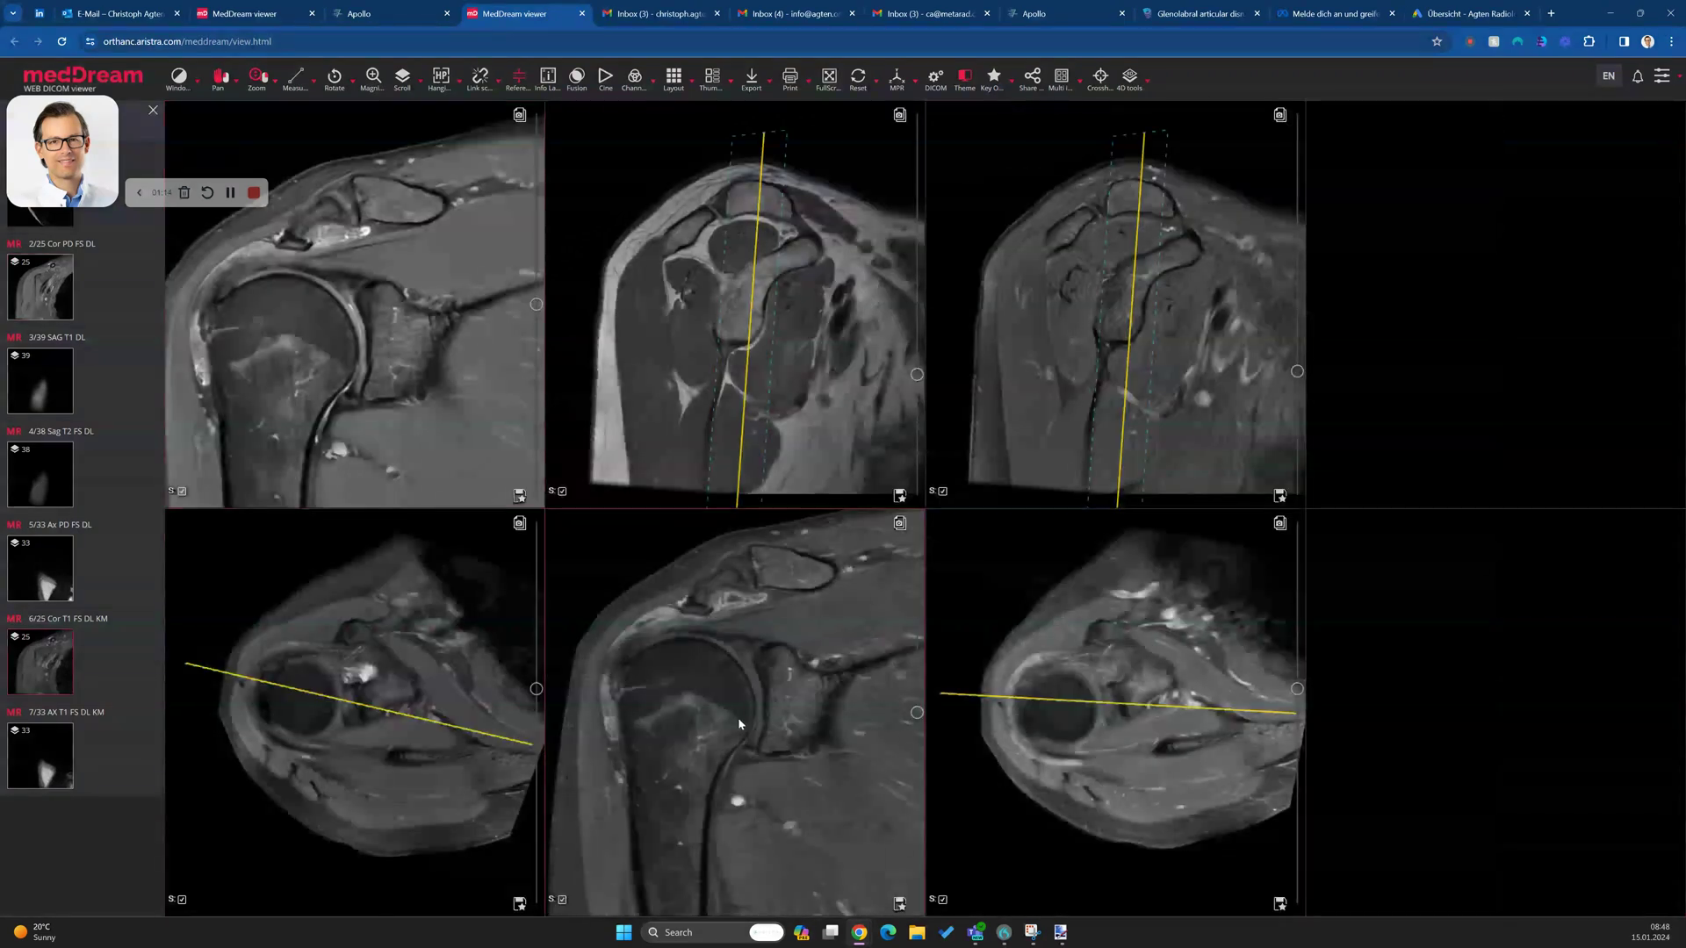
double_click(792, 688)
scroll(756, 553, "down", 3)
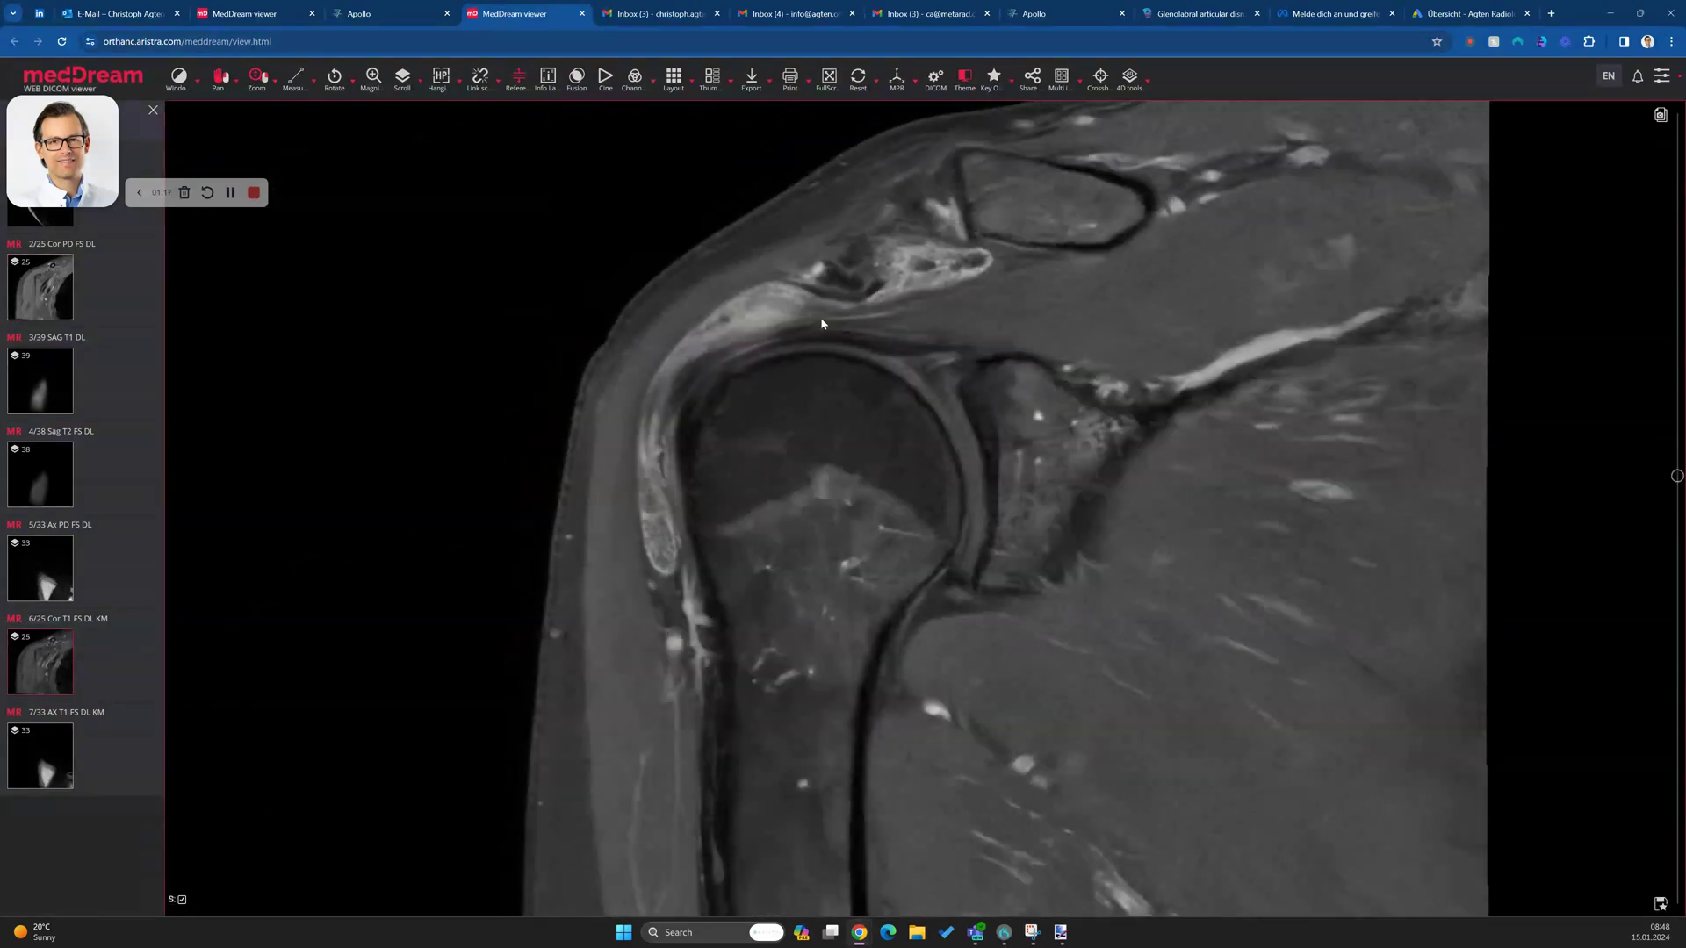
scroll(907, 283, "down", 5)
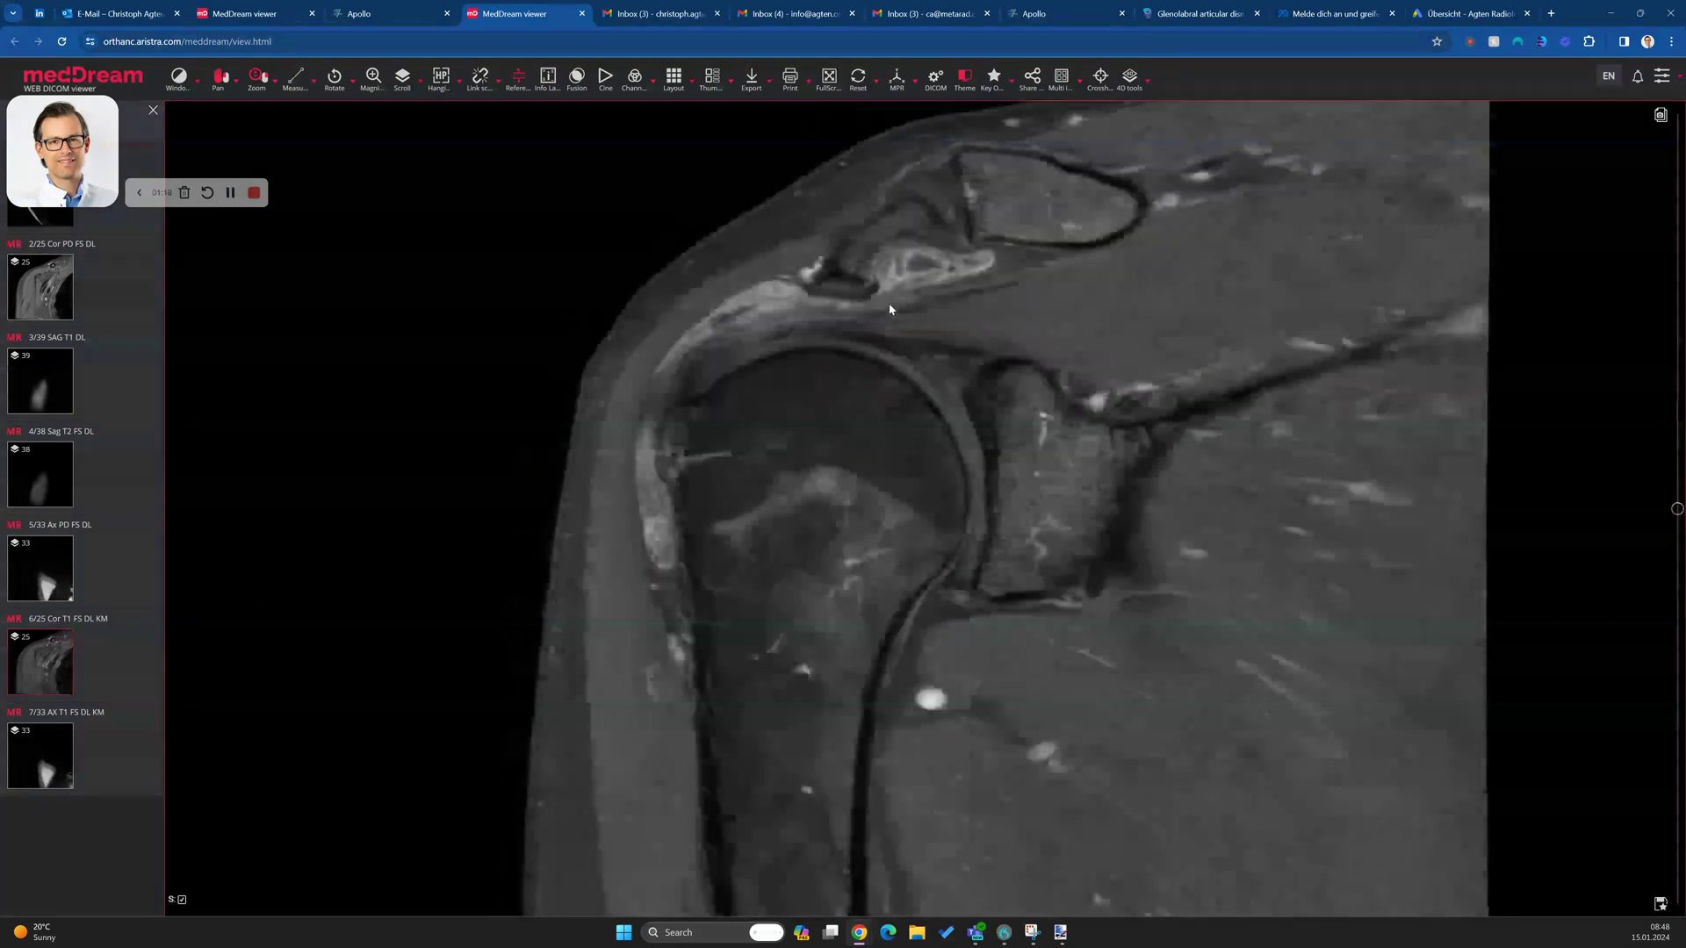
scroll(875, 326, "up", 3)
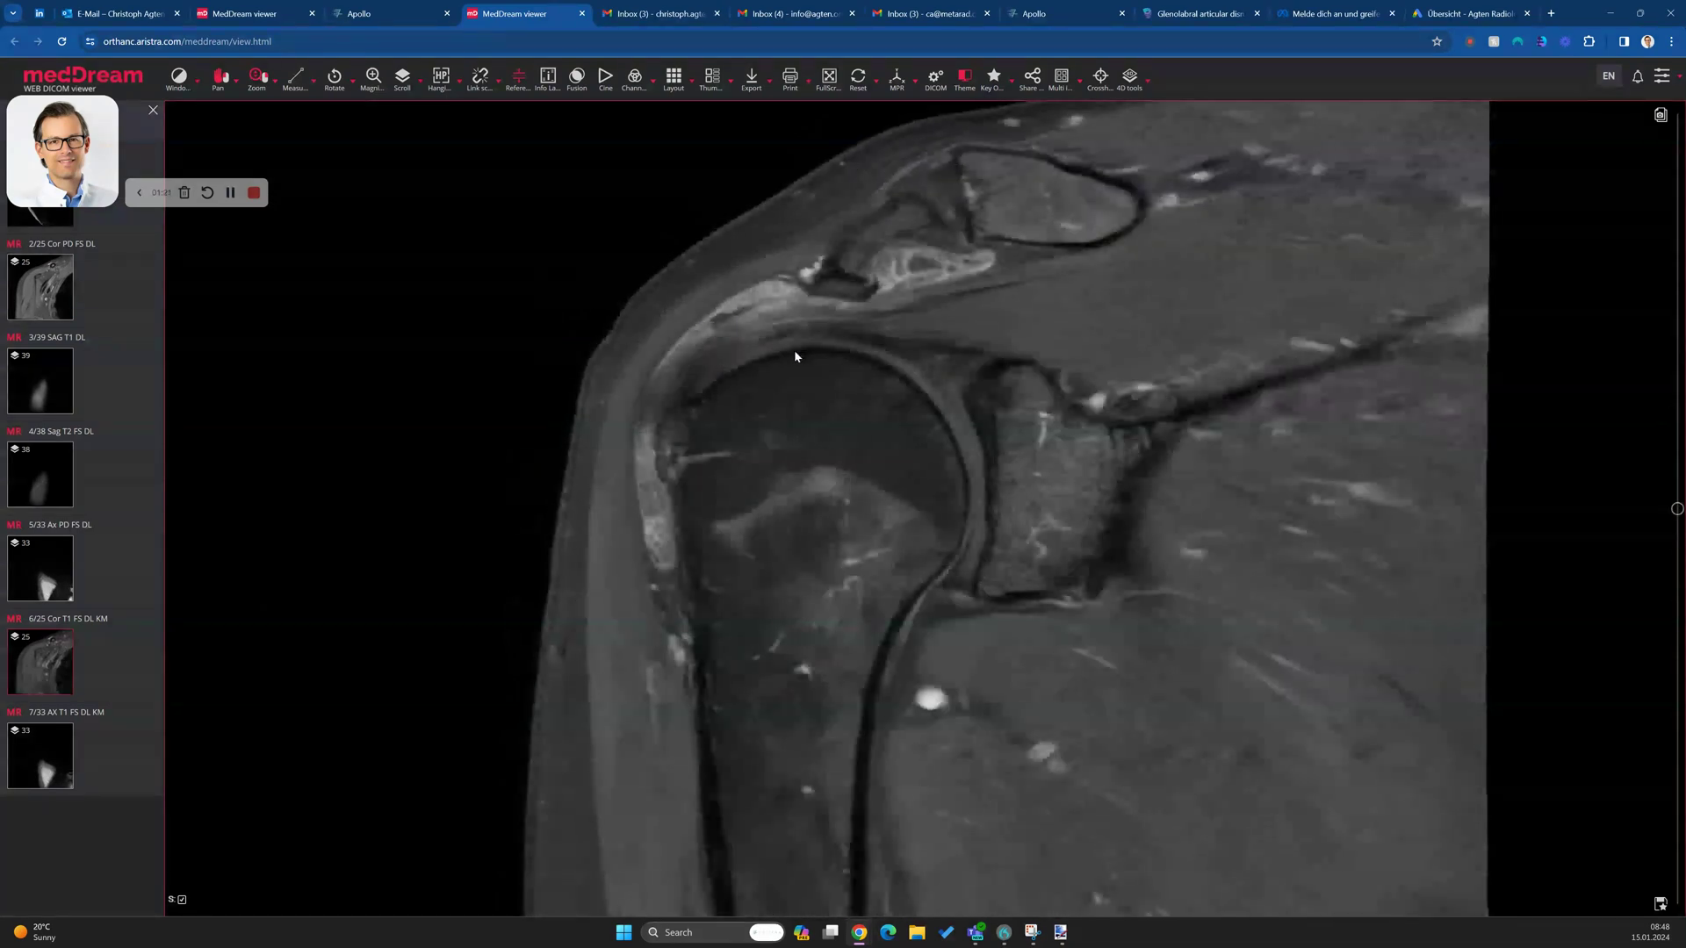
scroll(719, 417, "down", 3)
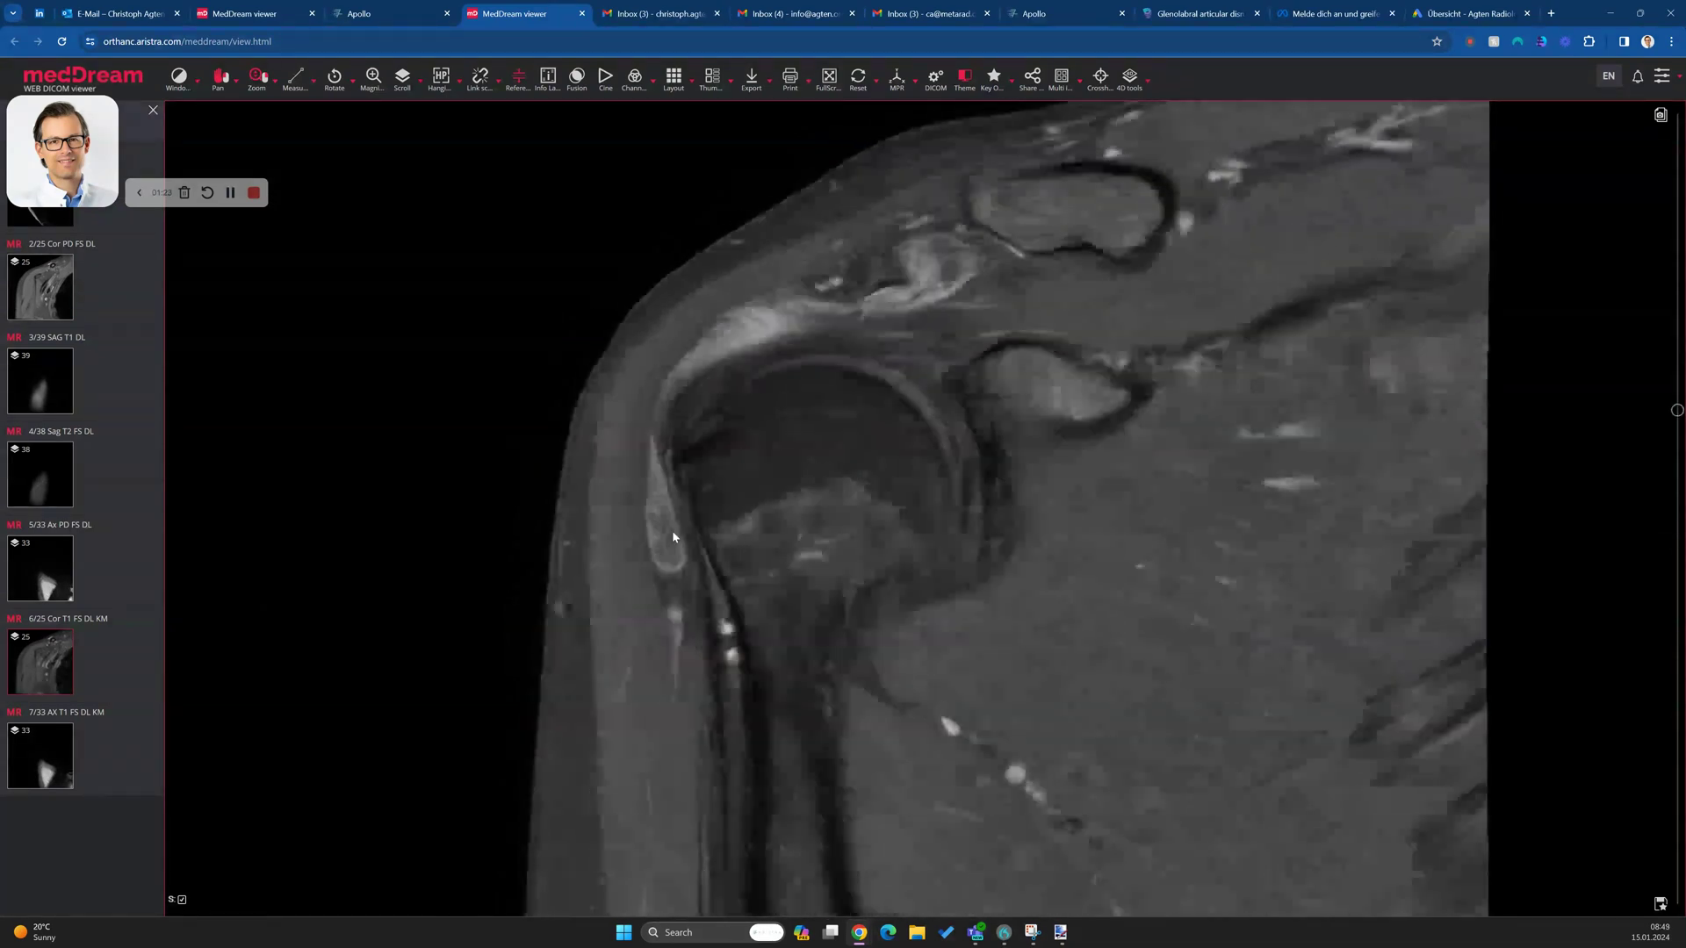
scroll(676, 518, "up", 5)
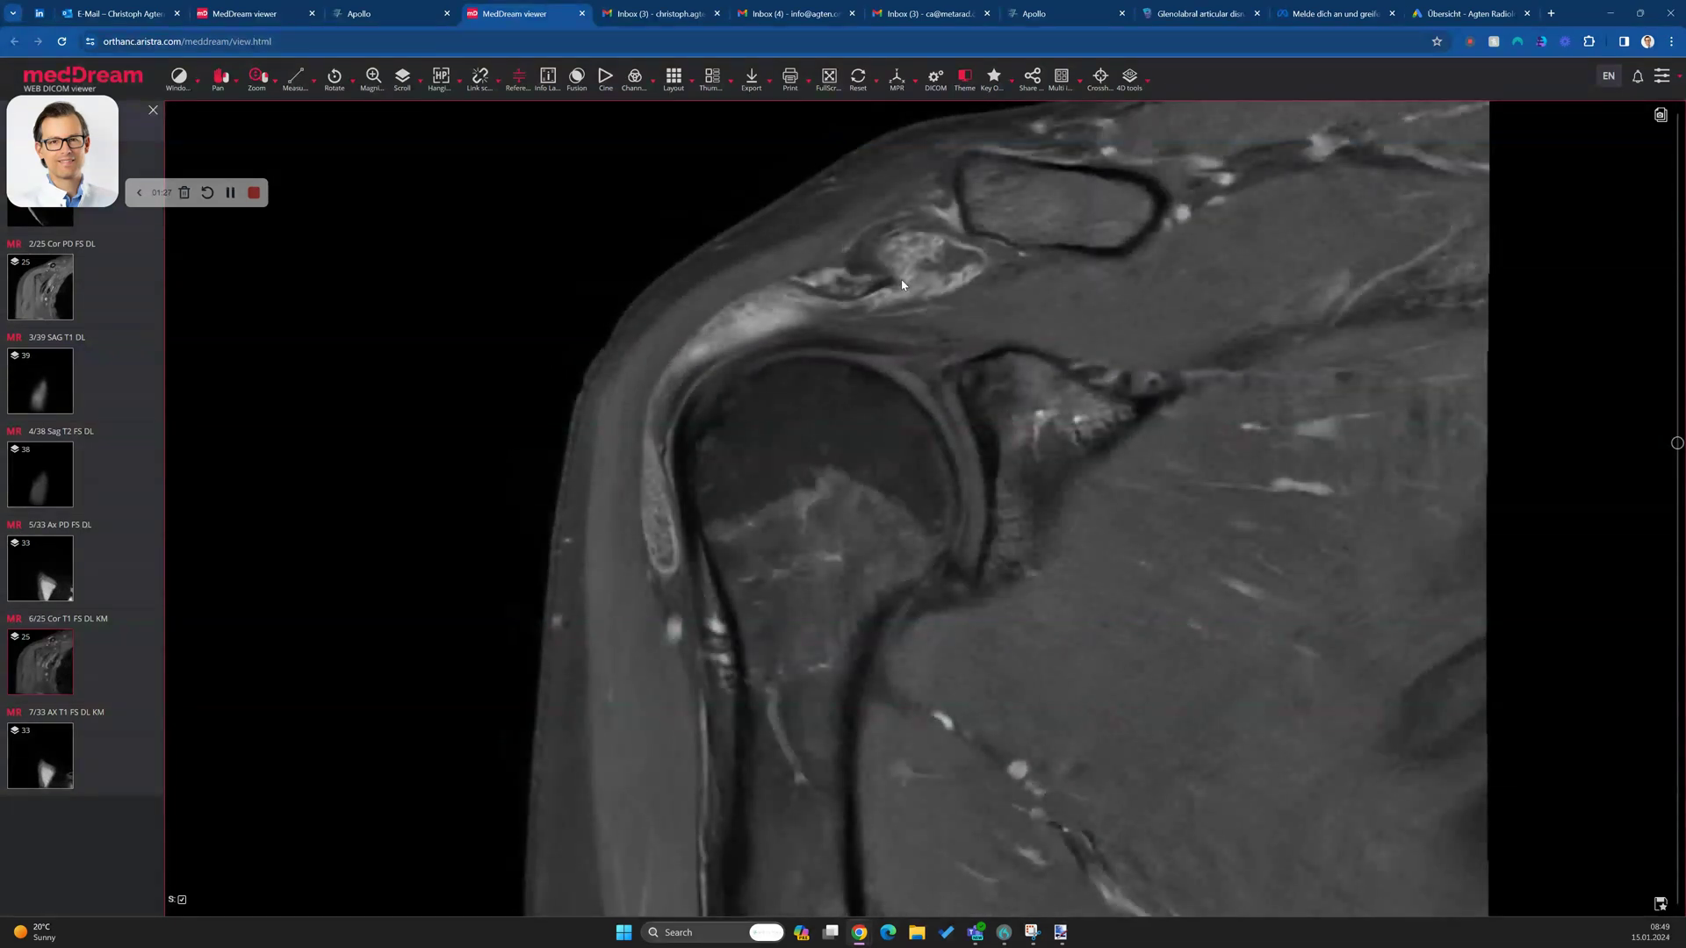
Page to the posterior contrast-enhanced coronal slices and inspect the tendon insertion at the upper outer humeral head.
scroll(903, 283, "down", 5)
scroll(729, 350, "down", 2)
scroll(736, 363, "up", 2)
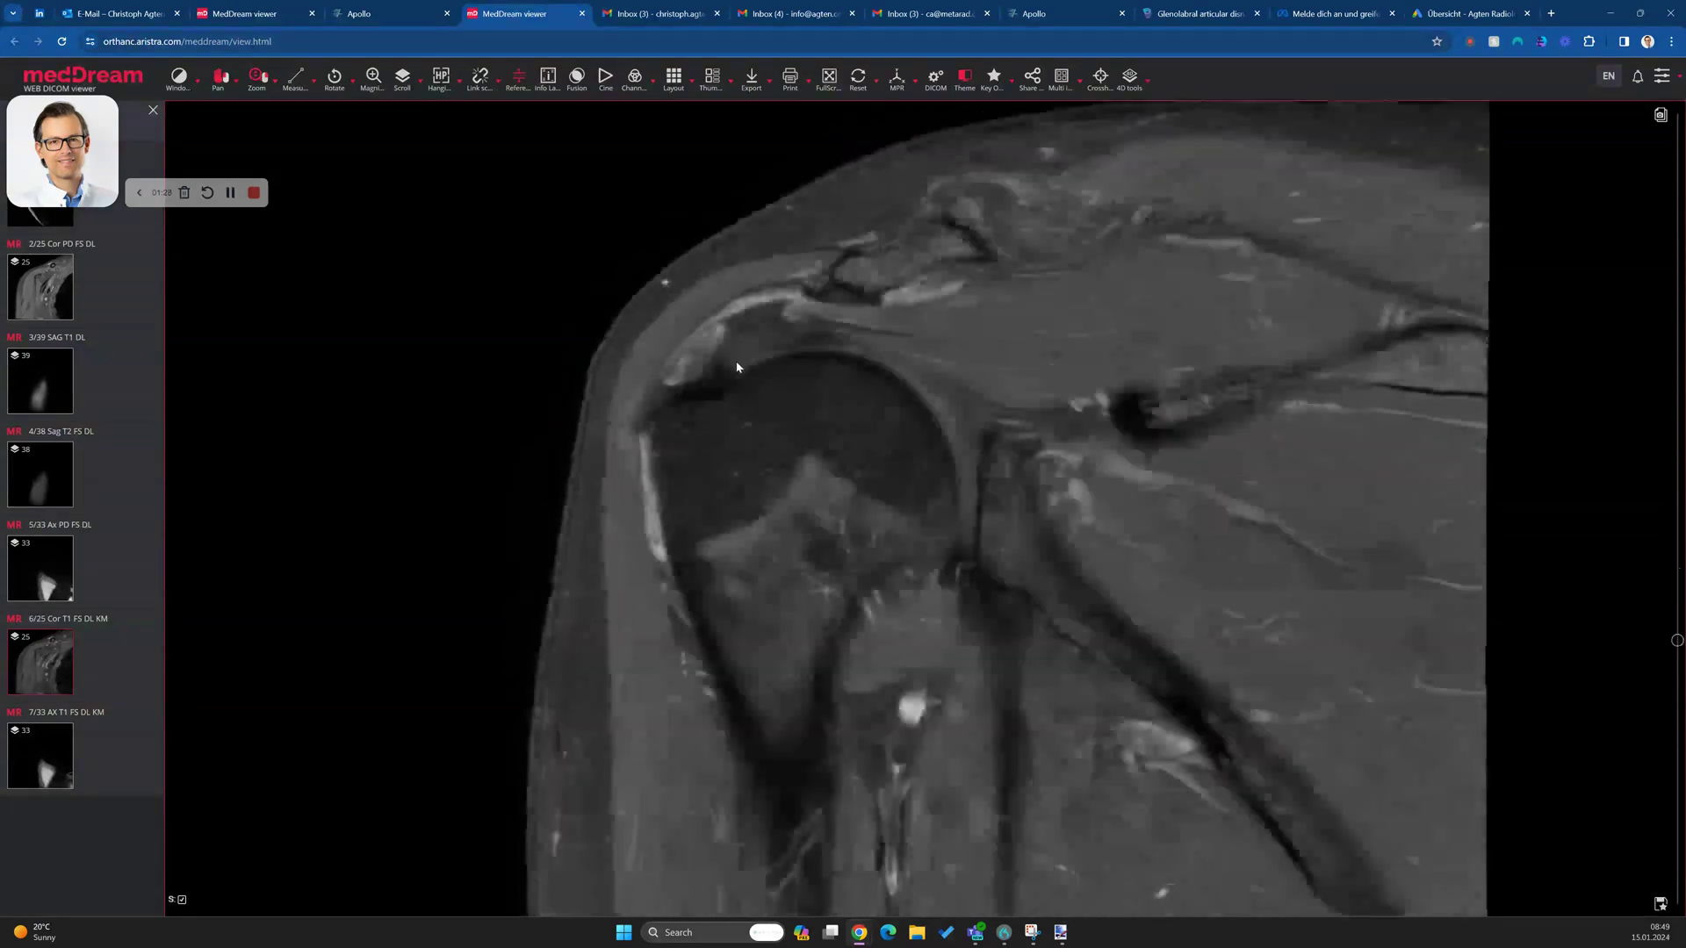
scroll(764, 296, "down", 2)
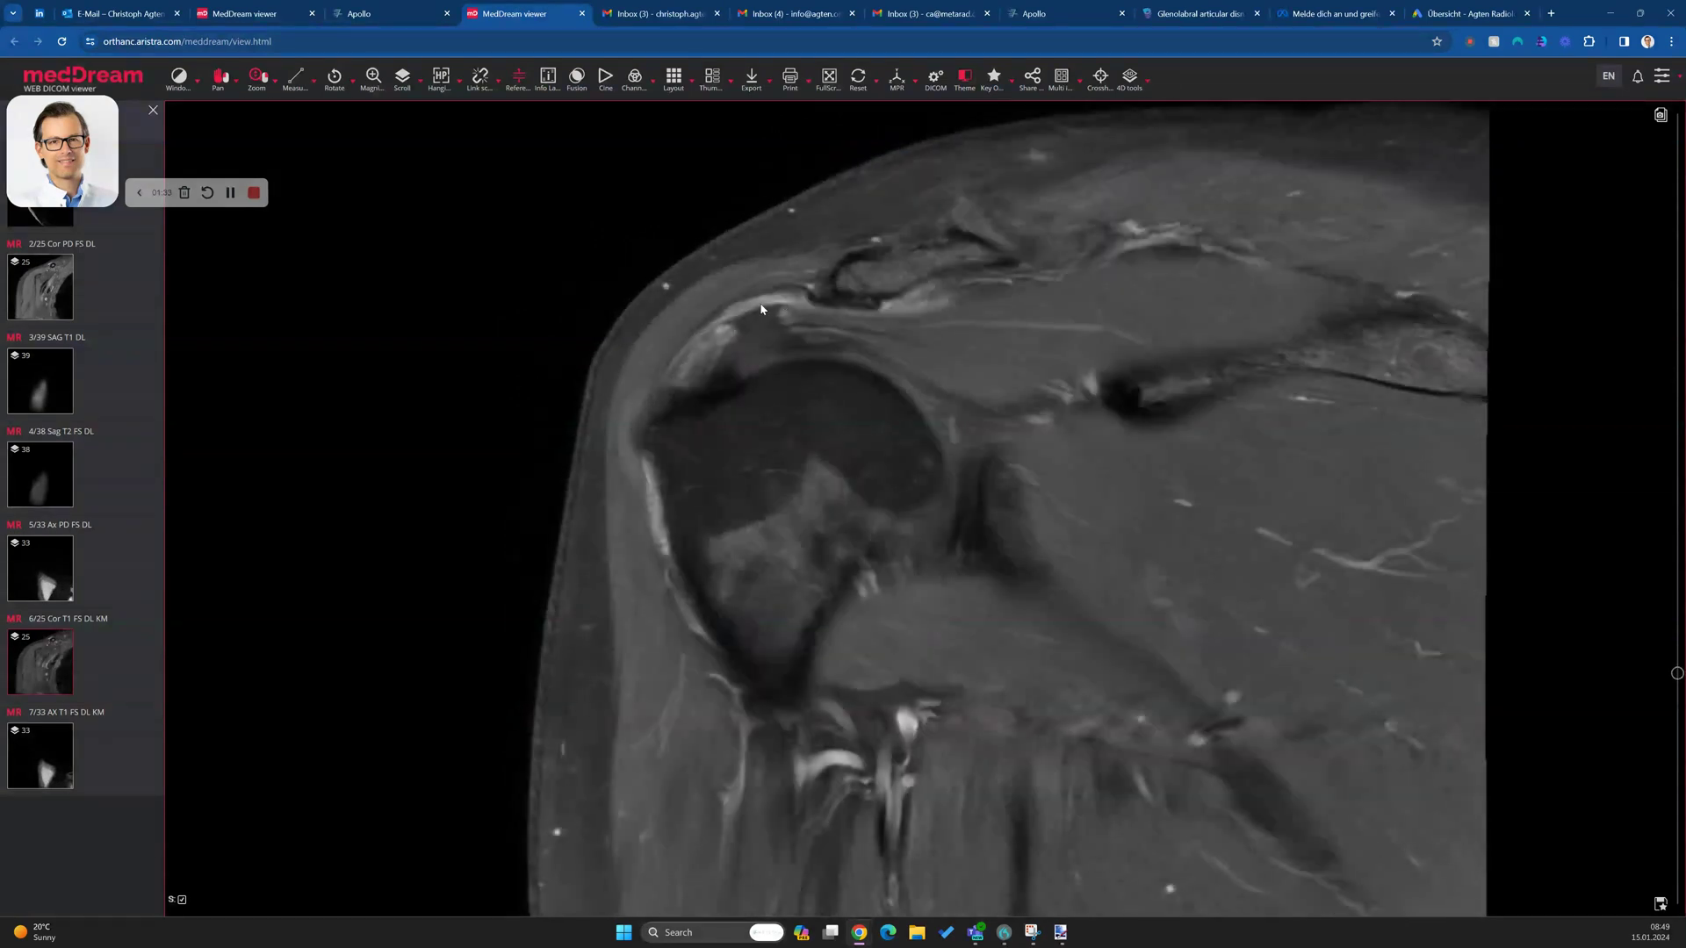
scroll(760, 355, "up", 1)
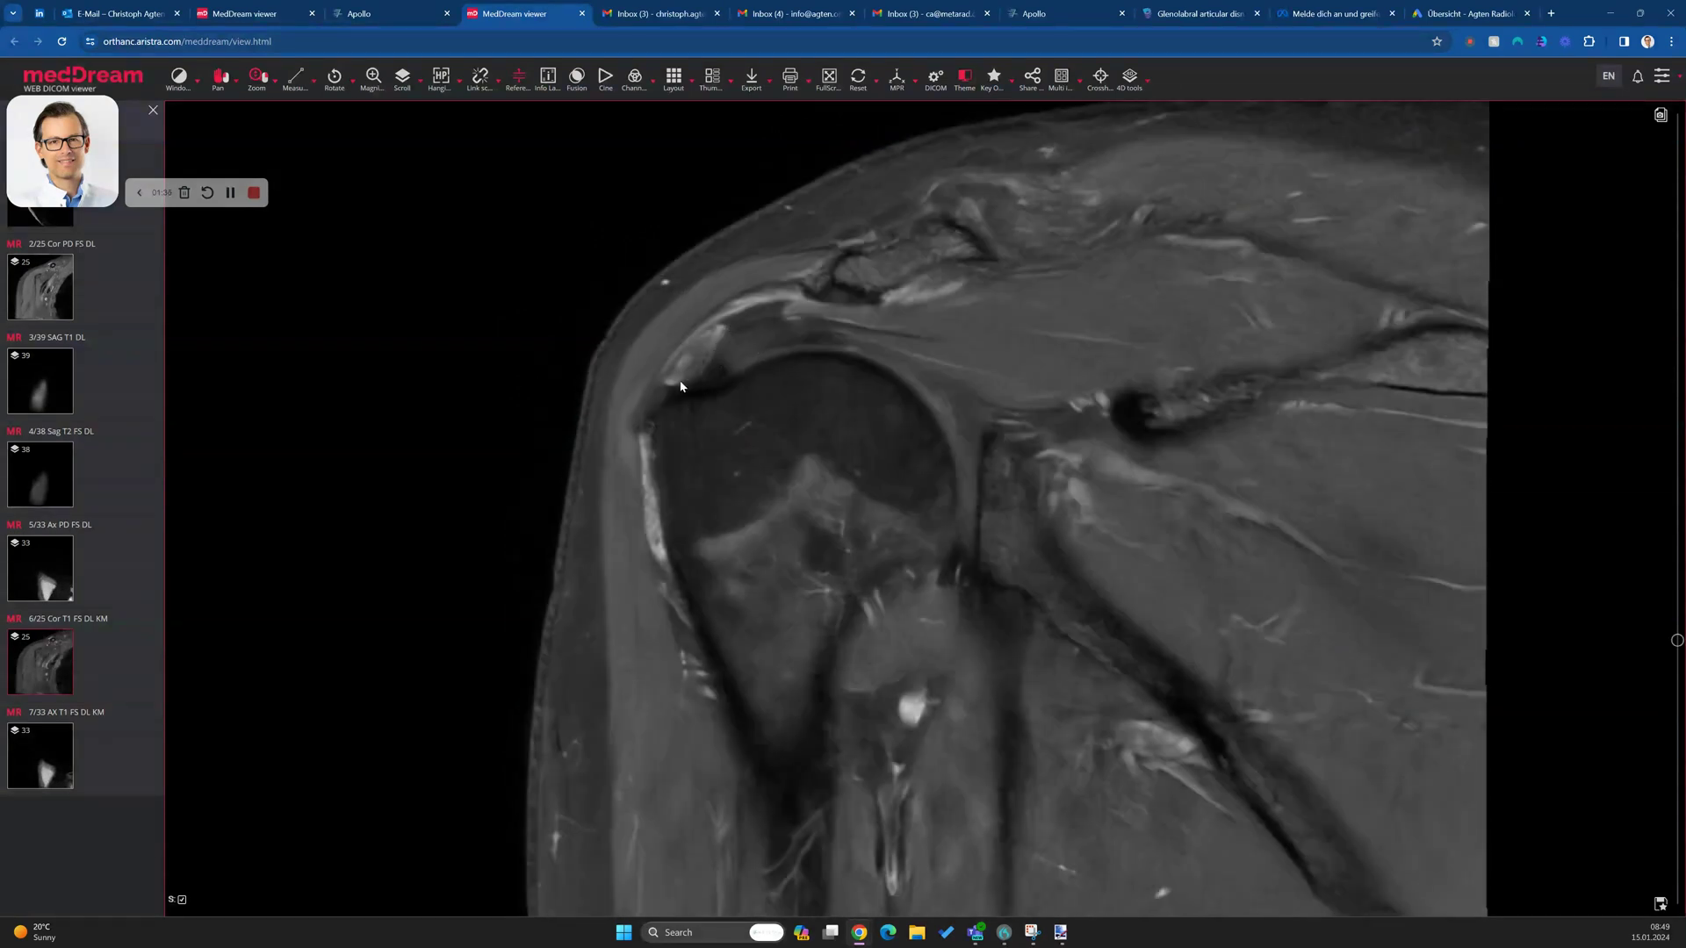
scroll(696, 346, "down", 2)
Compare the mid and posterior contrast-enhanced coronal slices at the rotator cuff tendon insertion on the greater tuberosity.
scroll(708, 369, "up", 6)
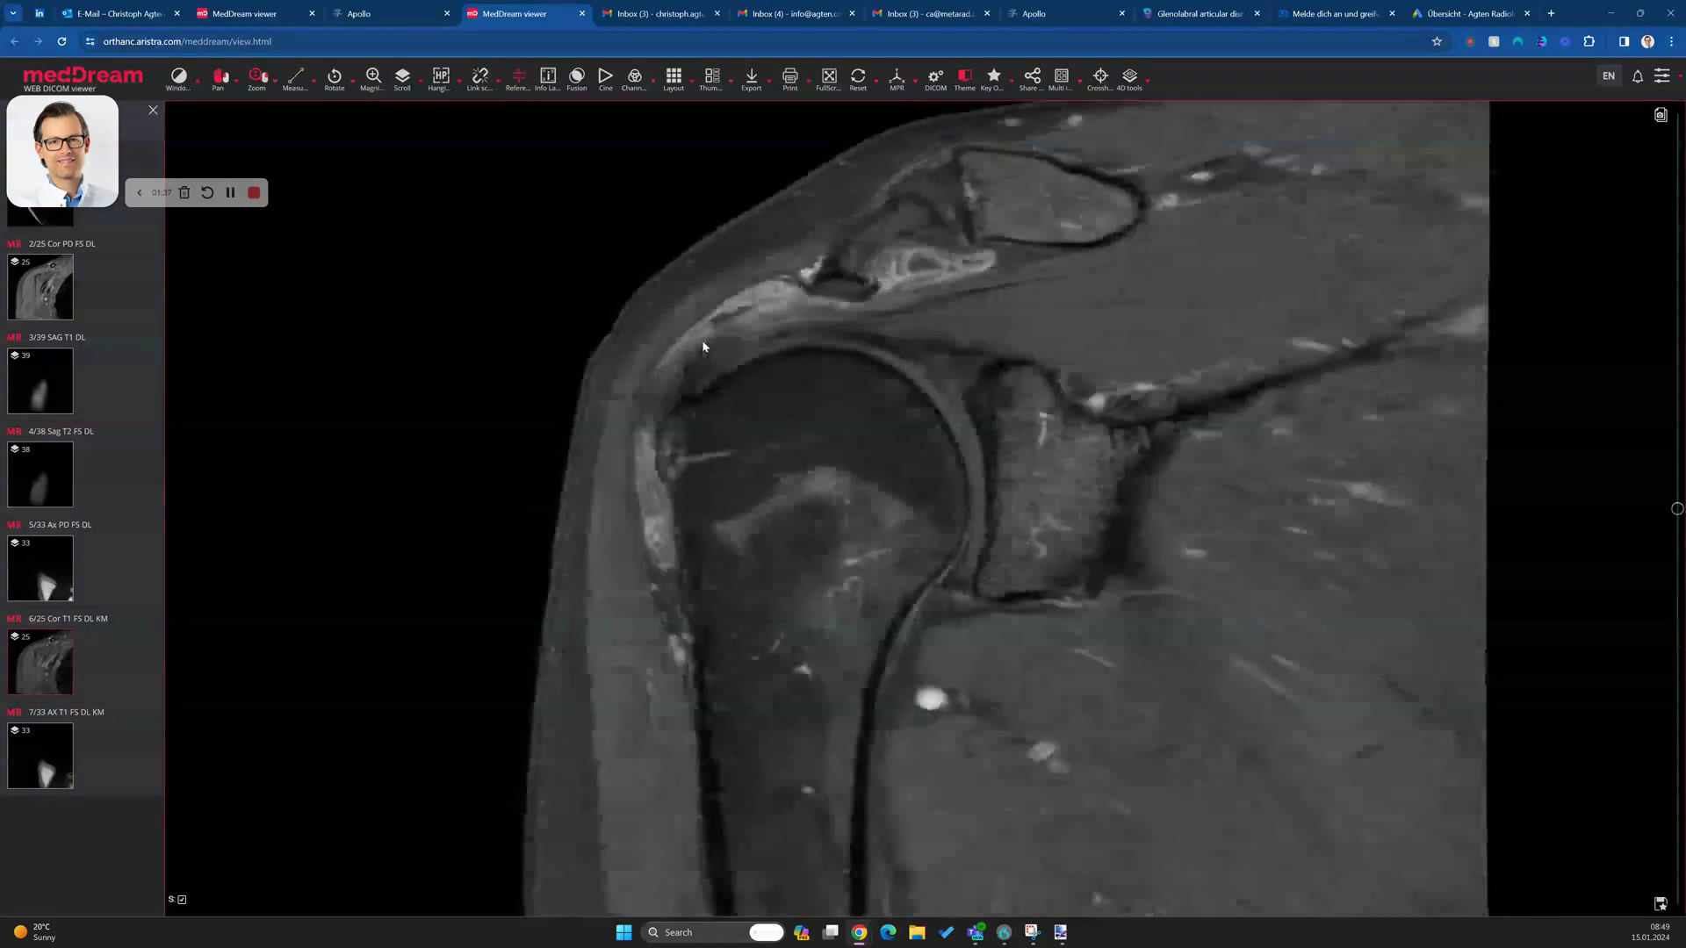
scroll(704, 344, "down", 4)
scroll(735, 365, "down", 3)
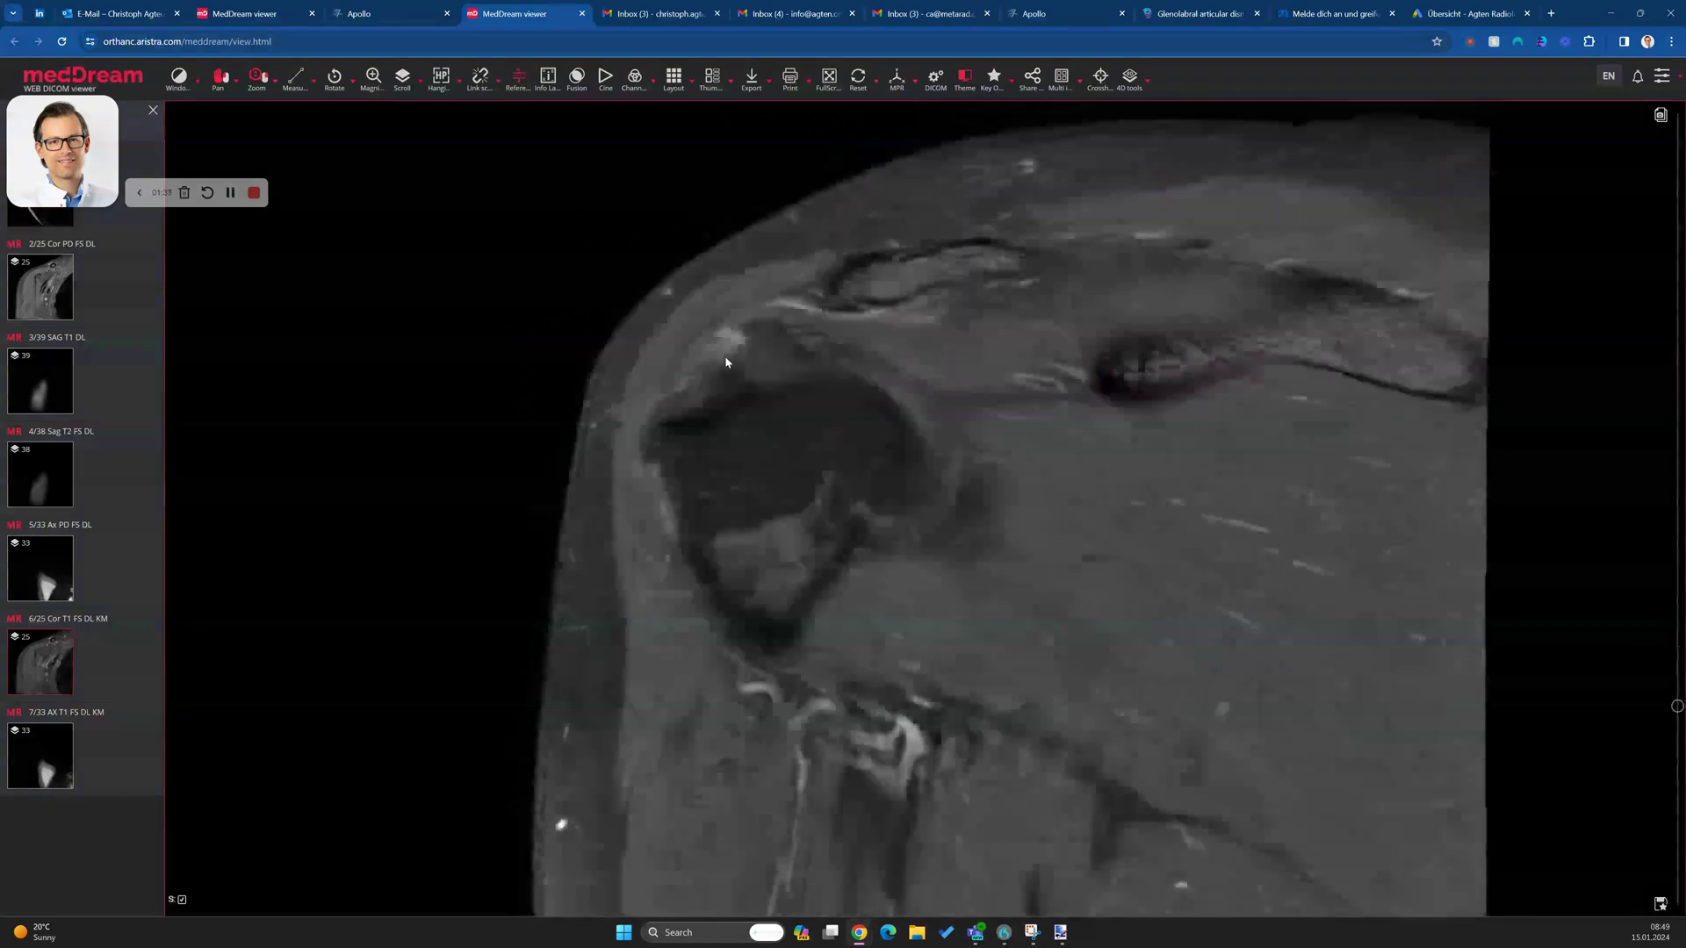
scroll(716, 369, "up", 4)
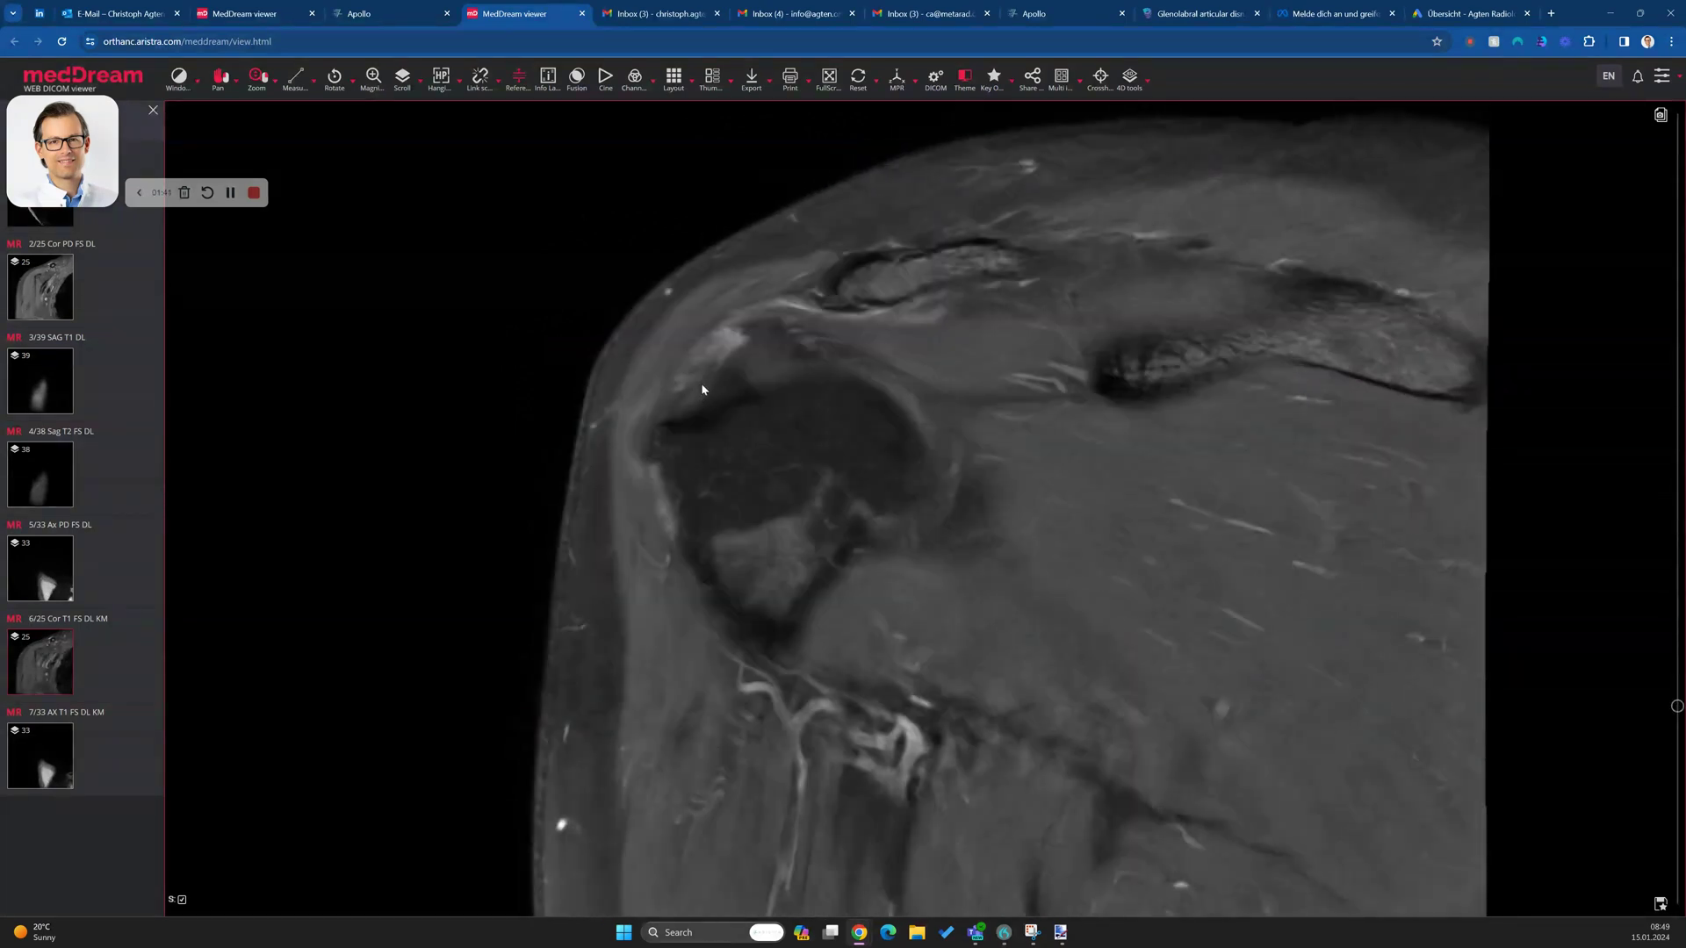
scroll(703, 368, "up", 5)
scroll(703, 366, "down", 5)
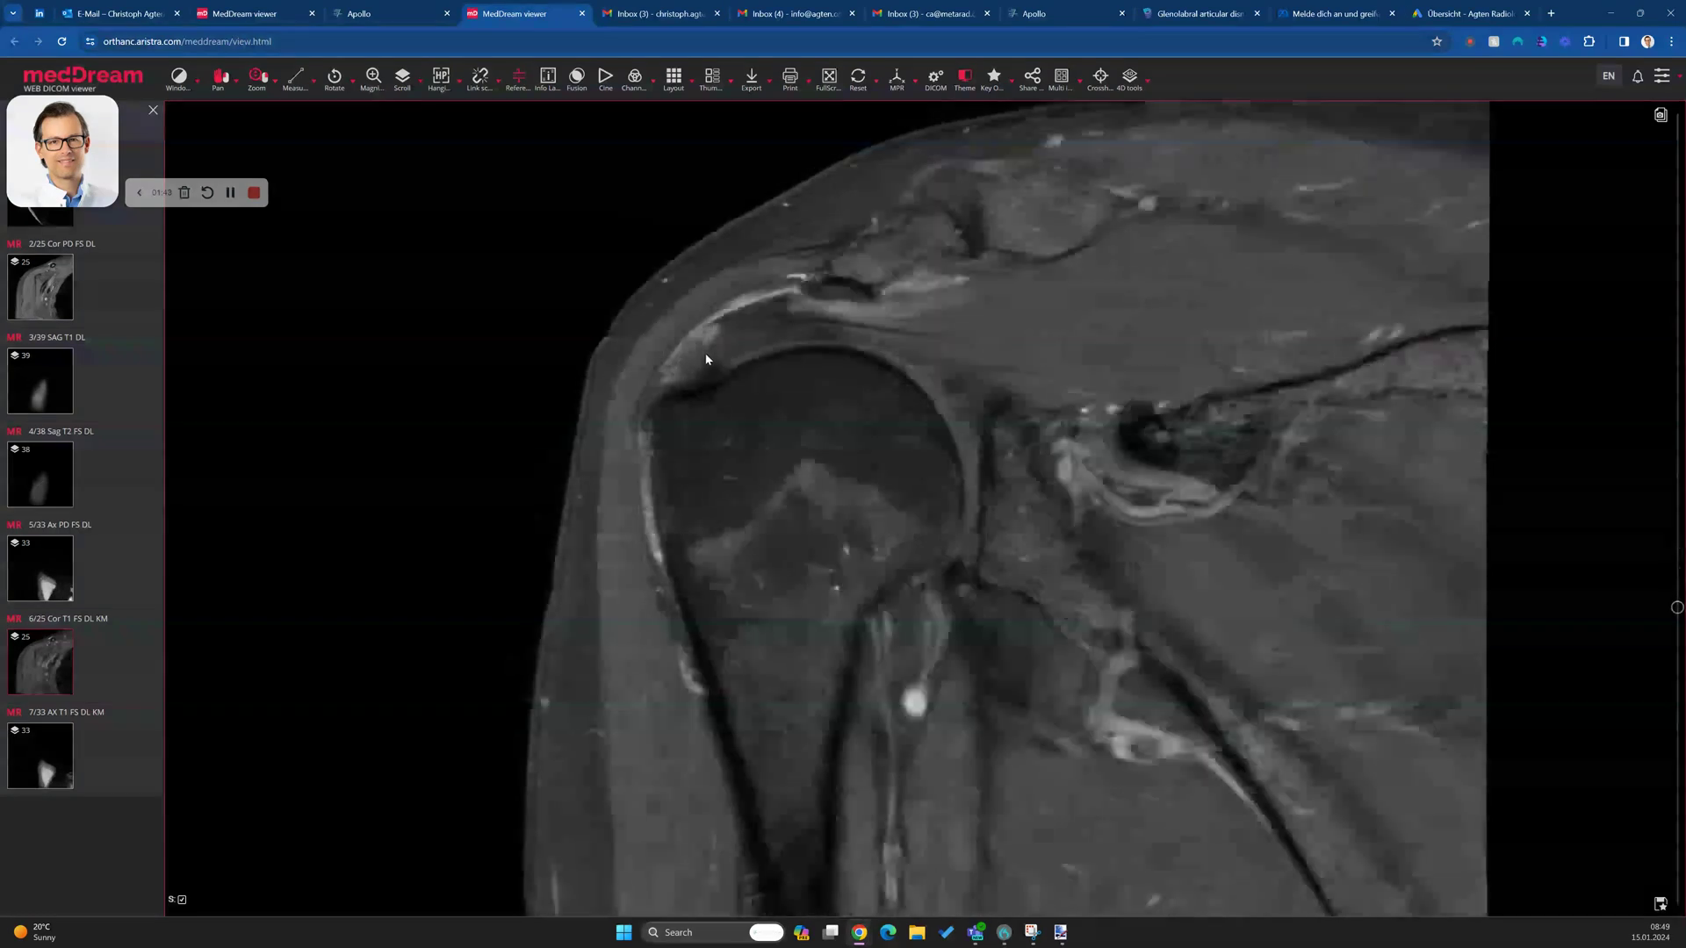
scroll(711, 354, "up", 6)
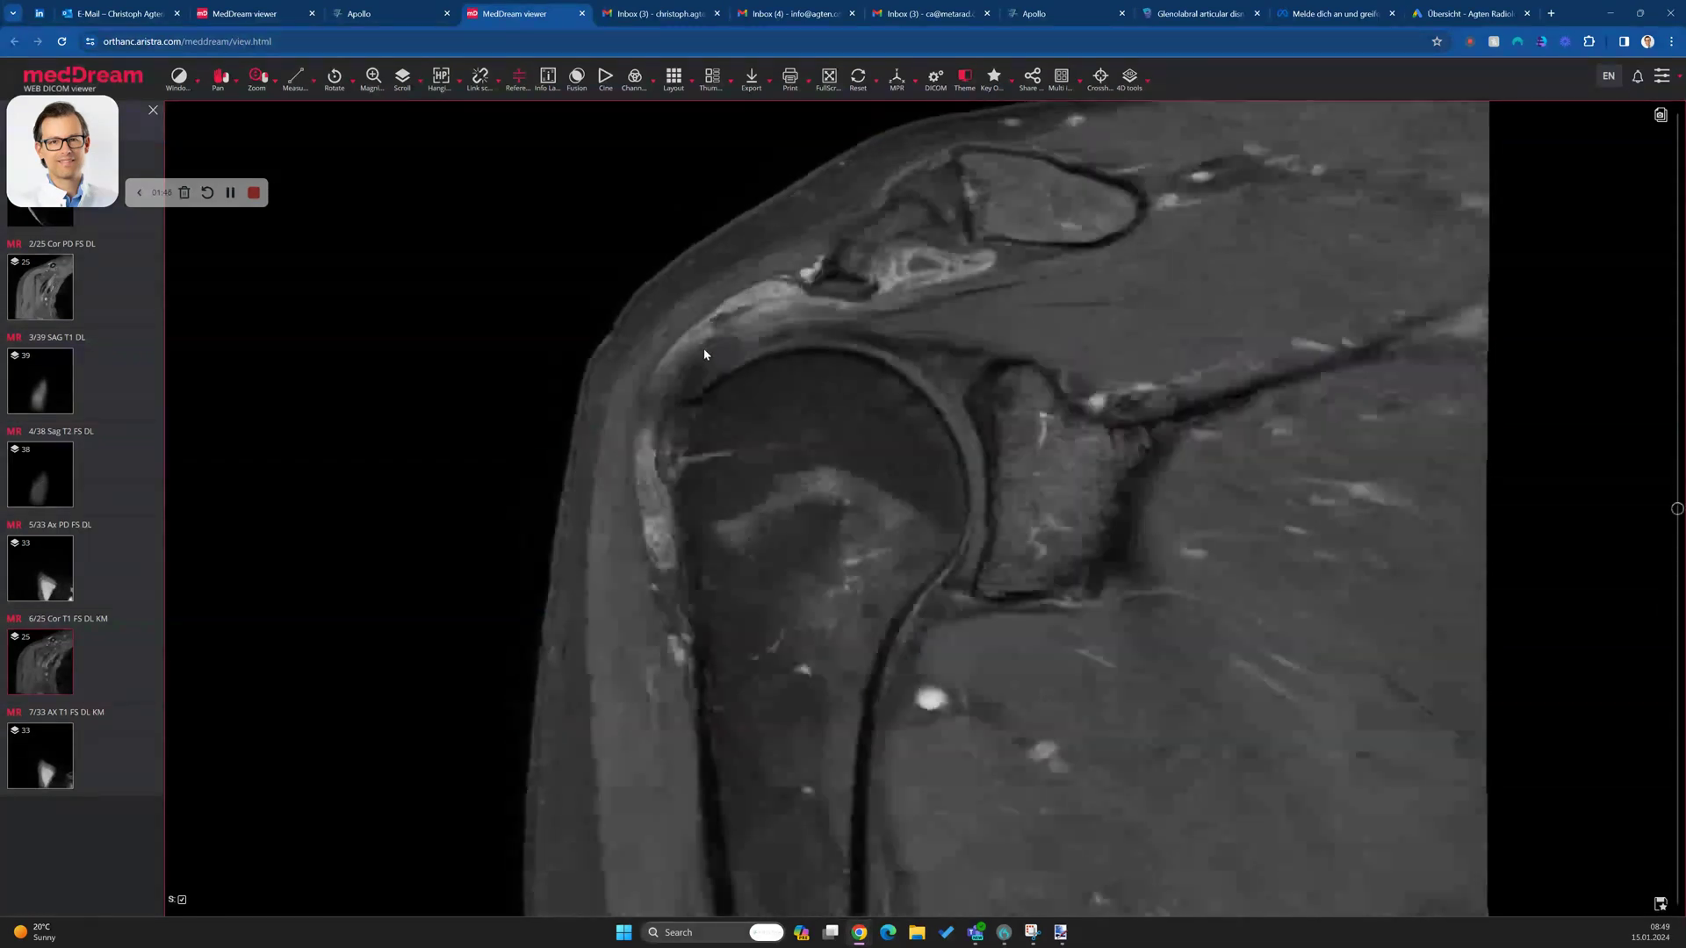
Restore the multi-series layout and page the Sag T2 FS DL series to the medial slices showing the Y-shaped scapula.
scroll(713, 360, "up", 3)
double_click(722, 327)
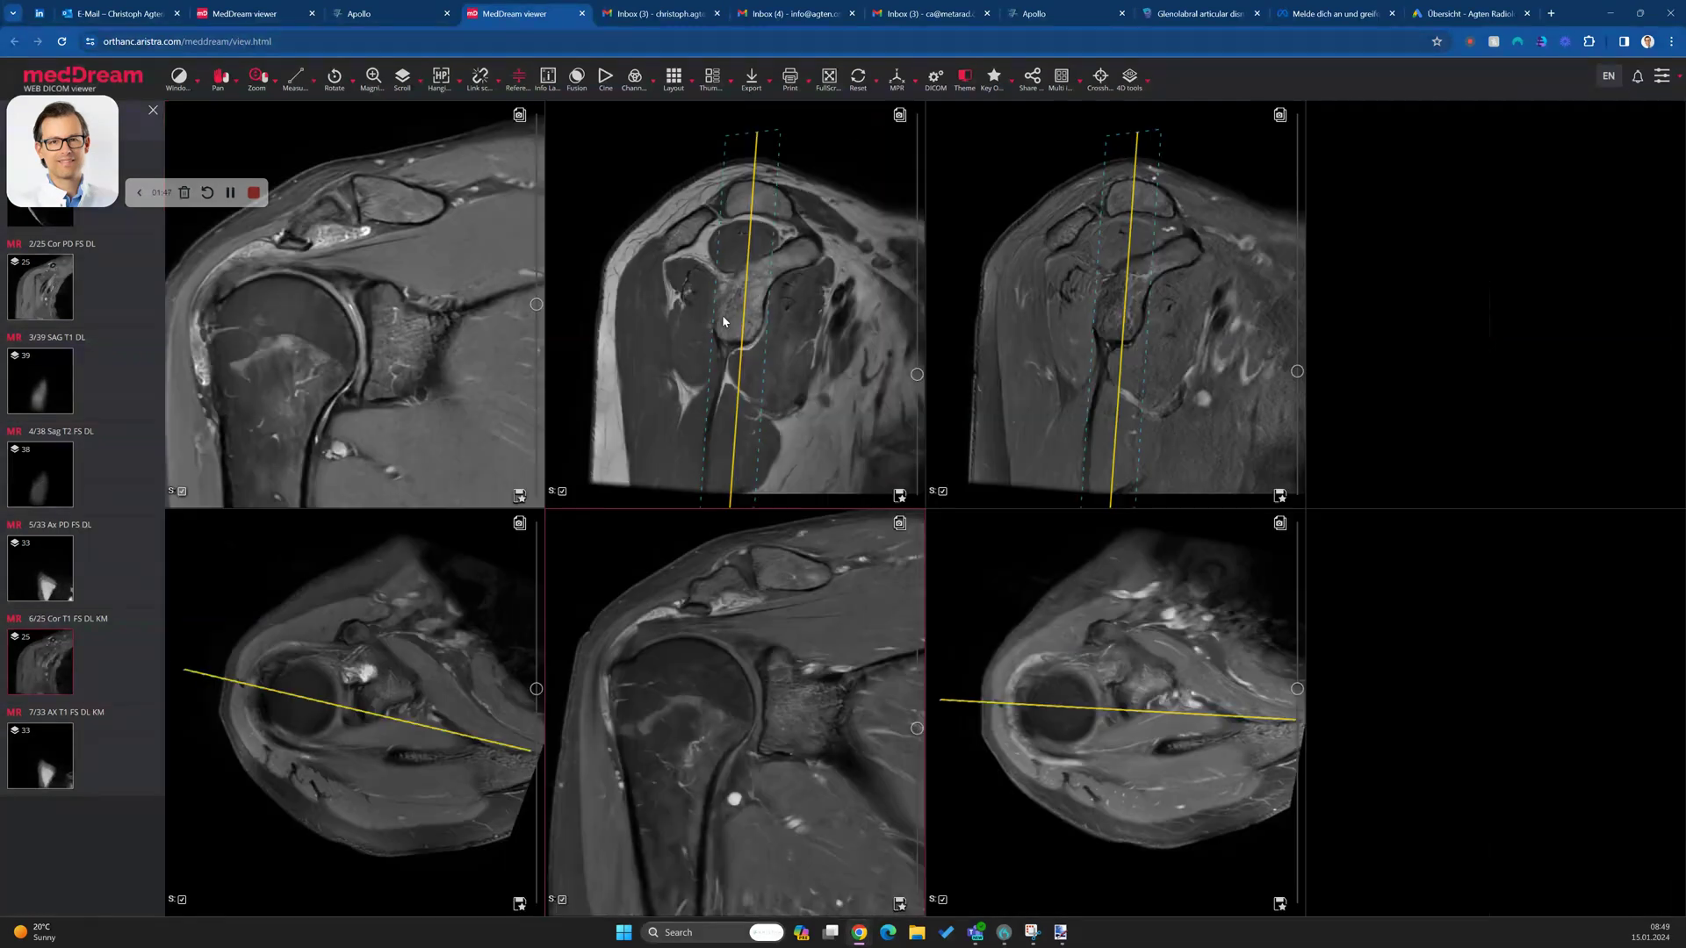
scroll(1088, 305, "up", 7)
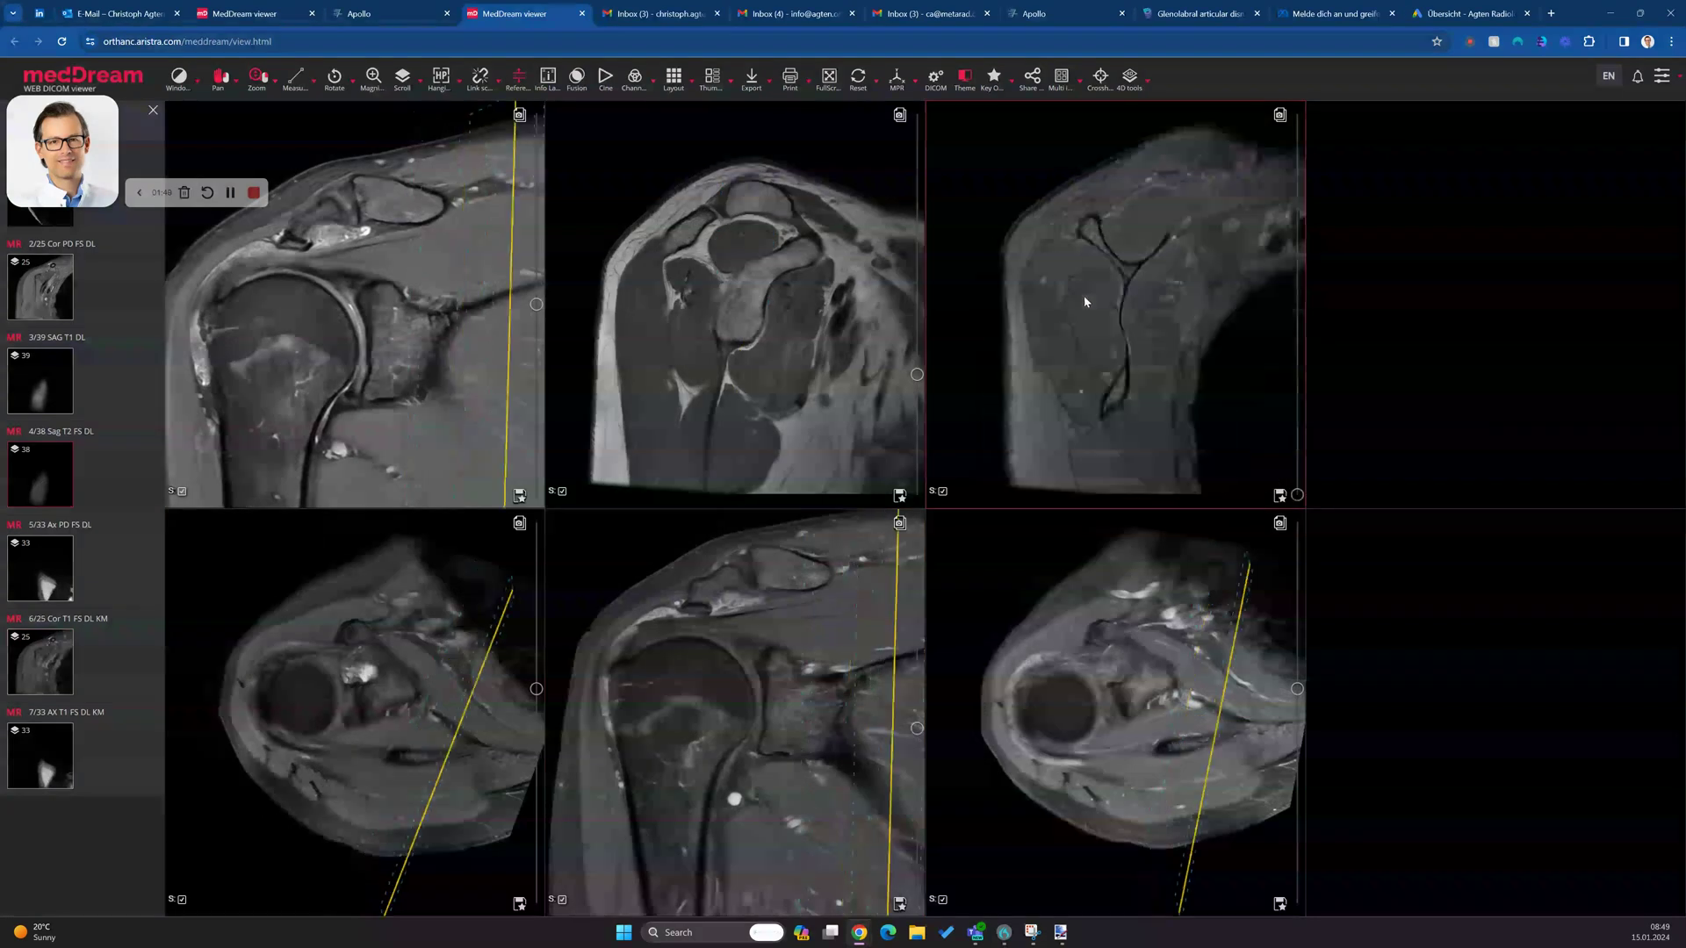
View the Cor PD FS DL series full size and inspect the bright tissue beneath the acromion on its anterior slices.
double_click(339, 301)
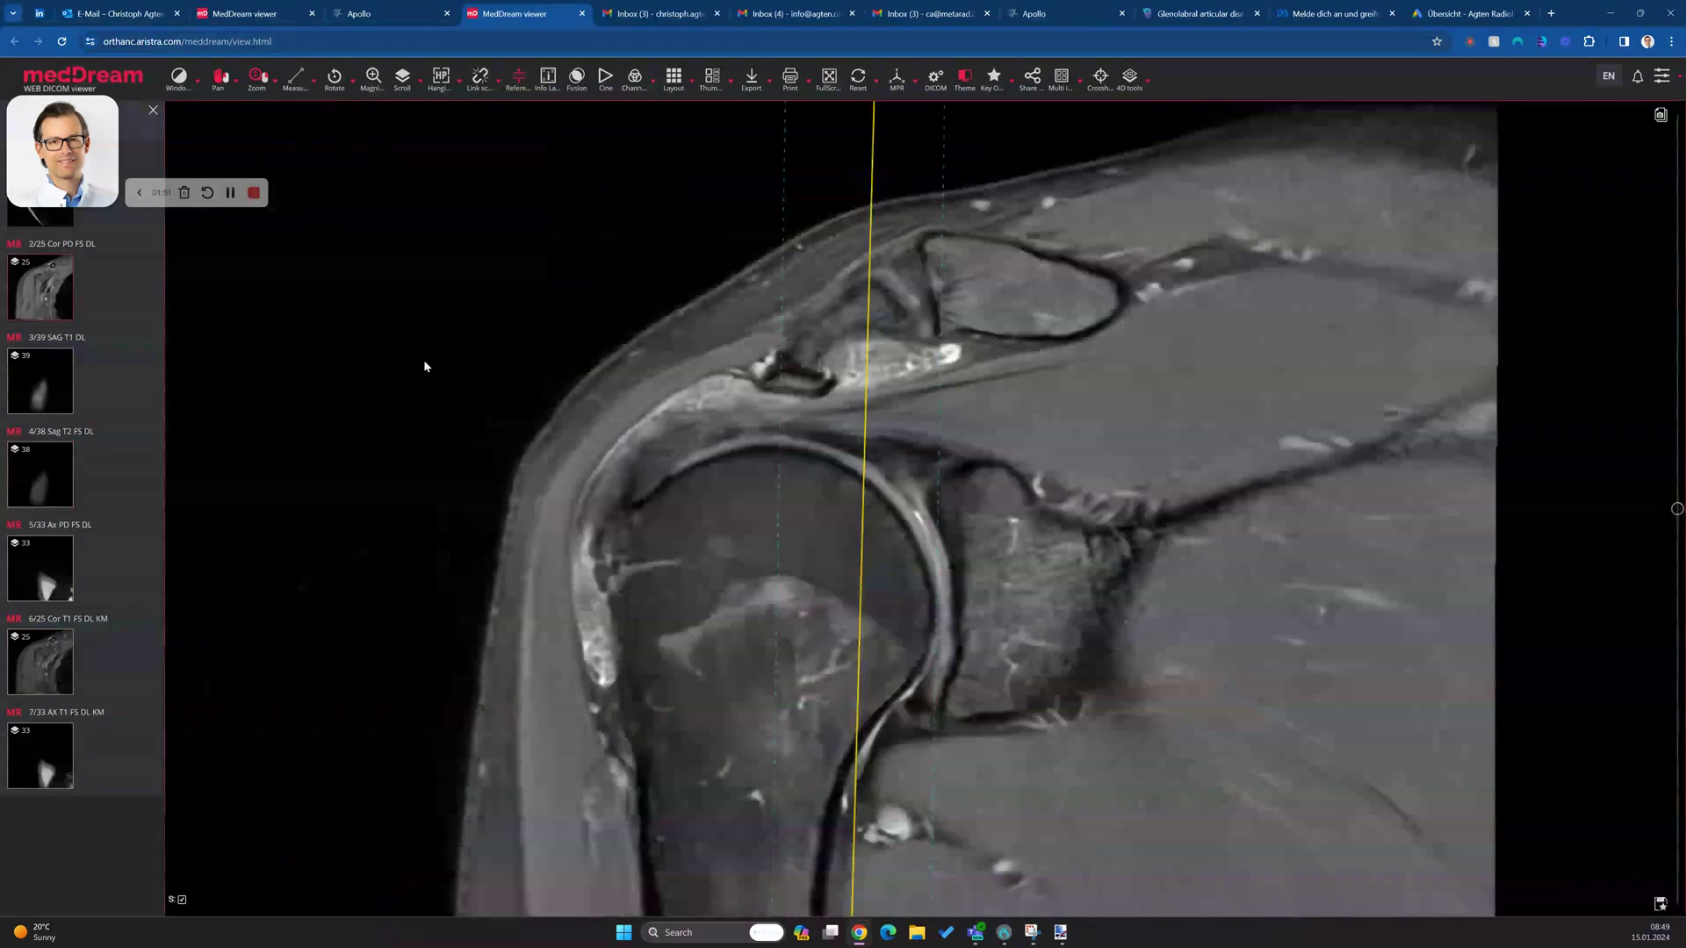
scroll(595, 406, "up", 3)
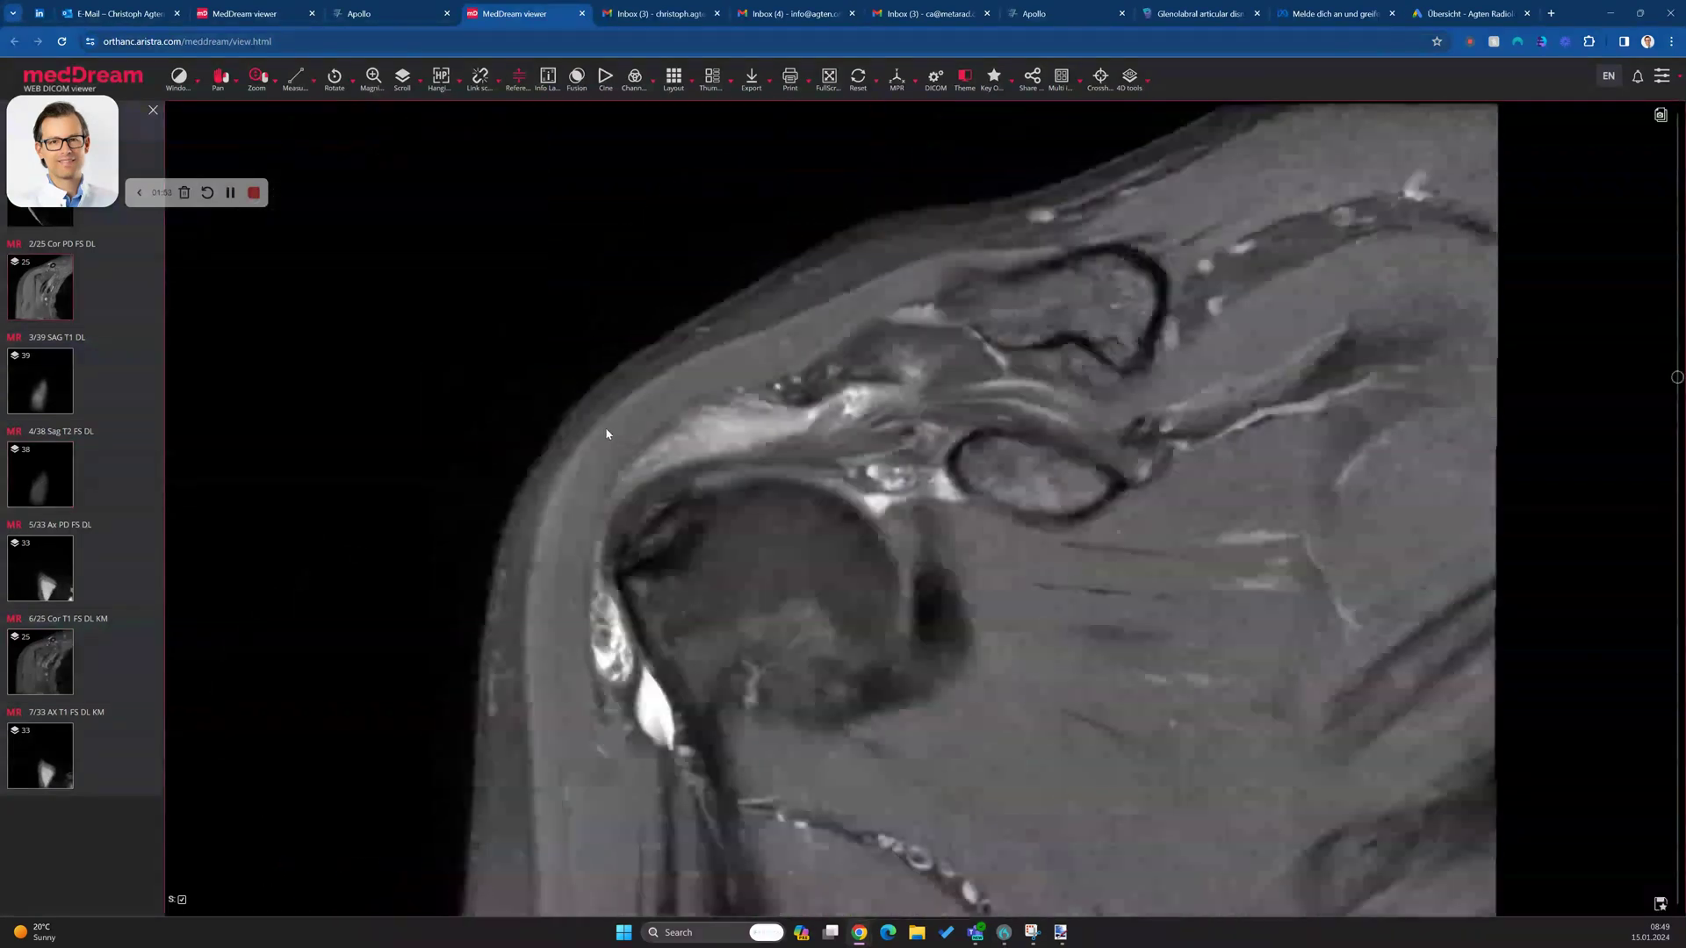
scroll(604, 432, "up", 3)
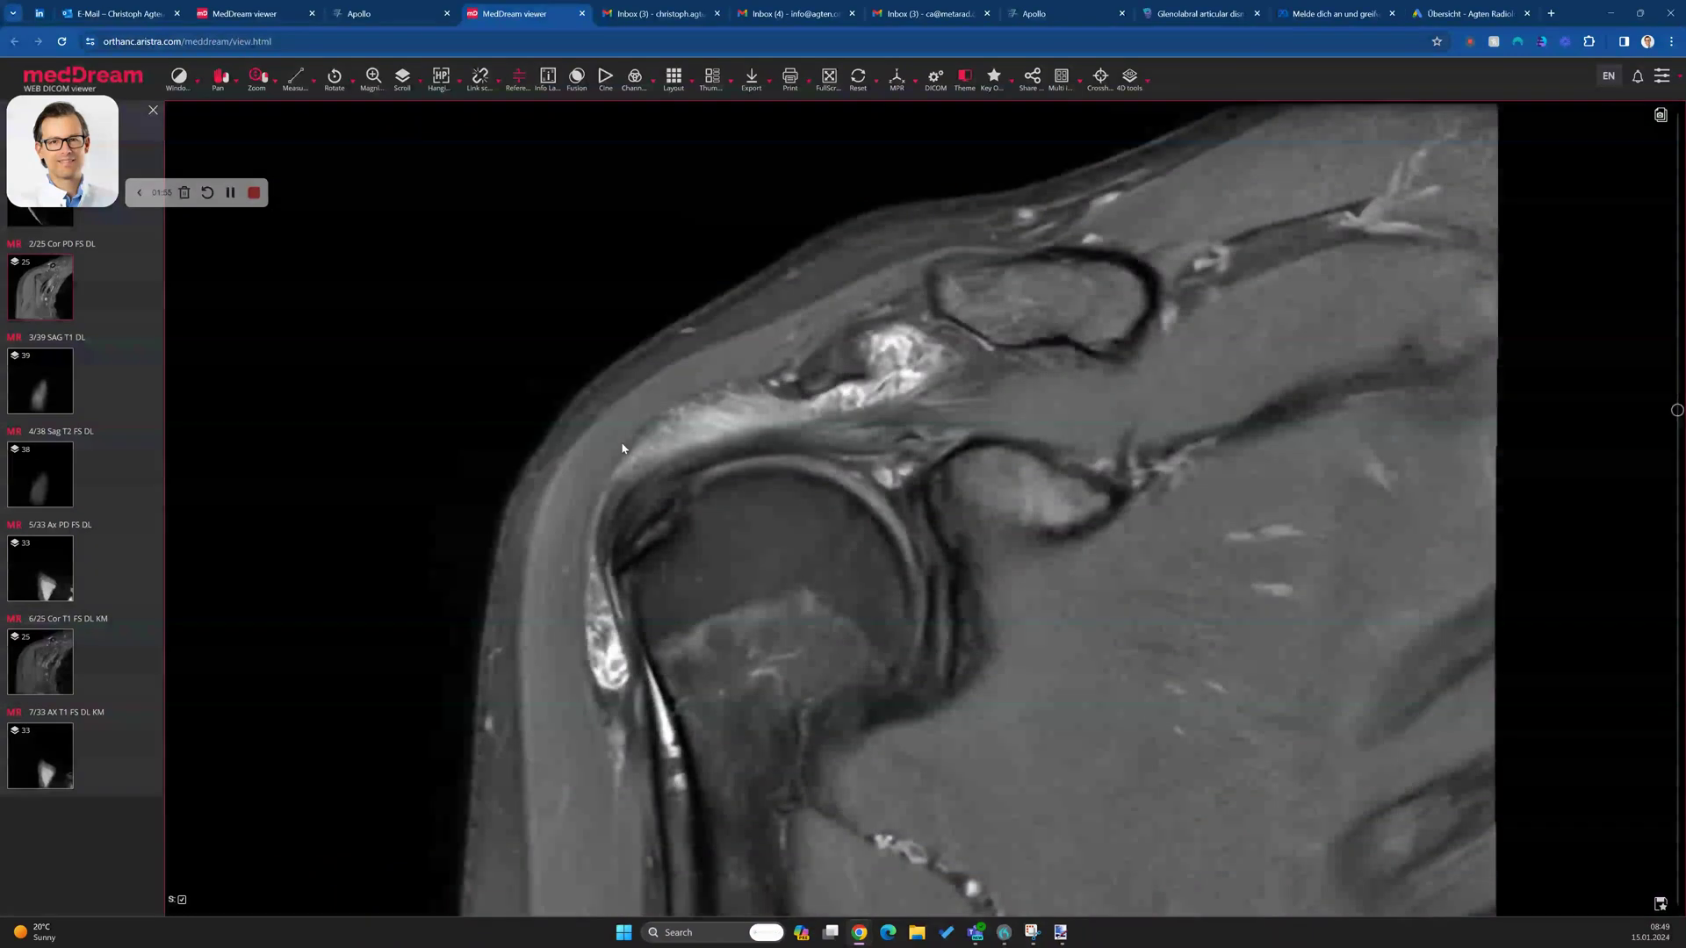
double_click(627, 470)
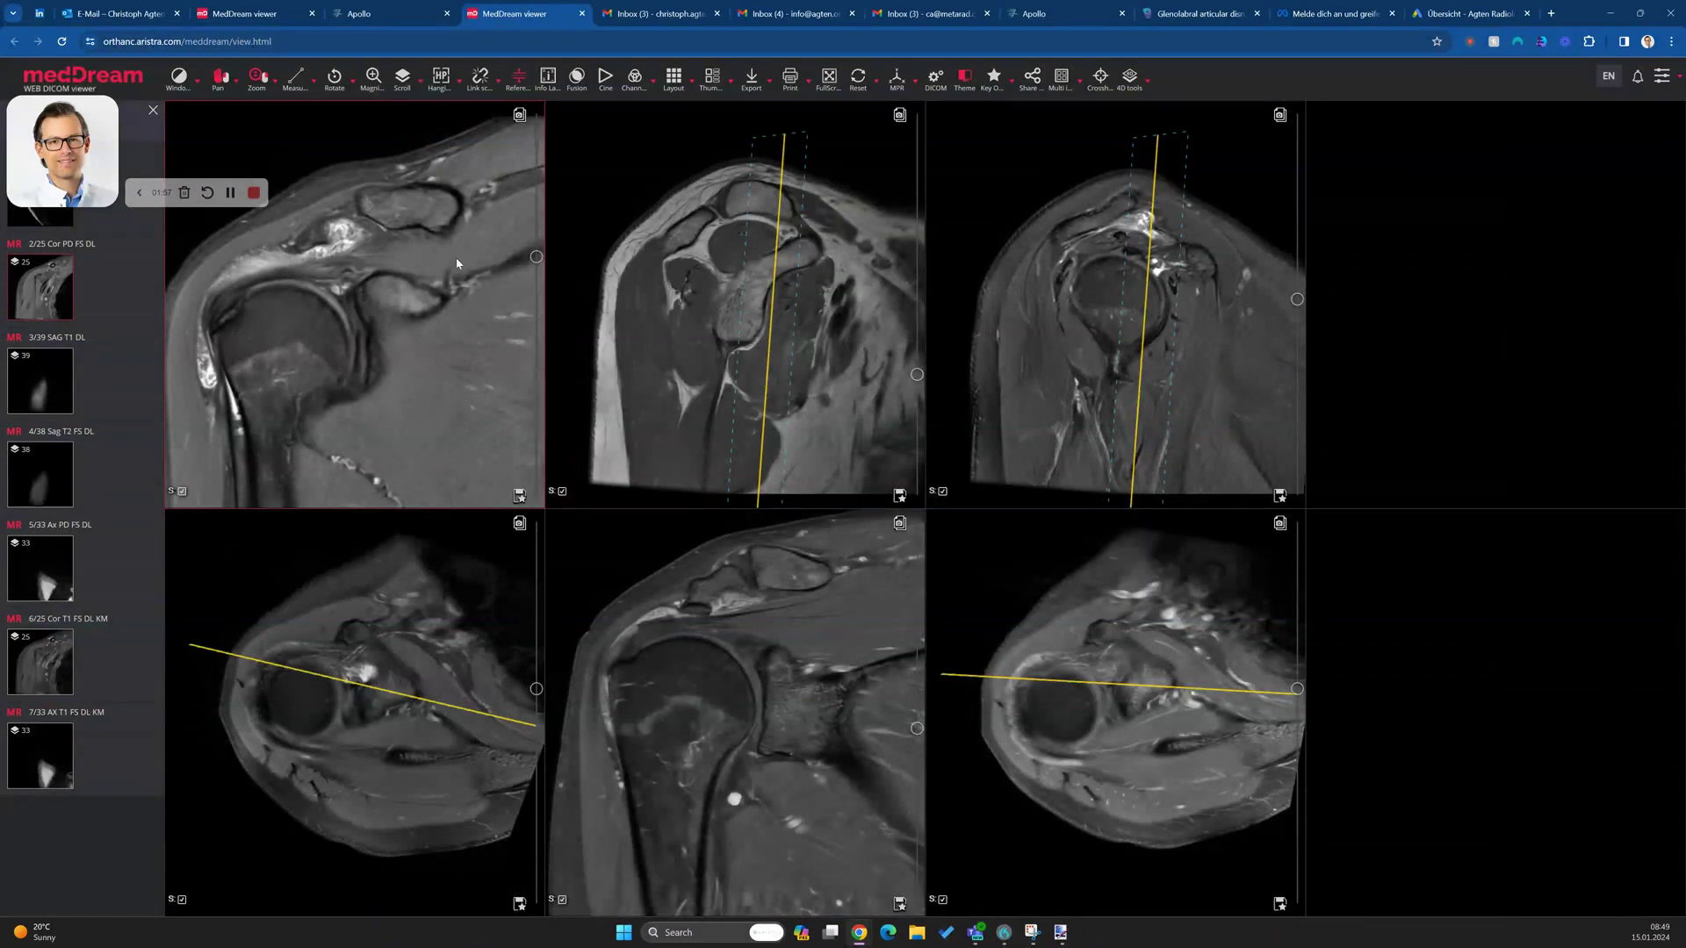
Page the Cor PD FS DL series to its far anterior slices and back to the mid humeral head within the multi-series layout.
scroll(672, 268, "down", 3)
scroll(309, 297, "down", 6)
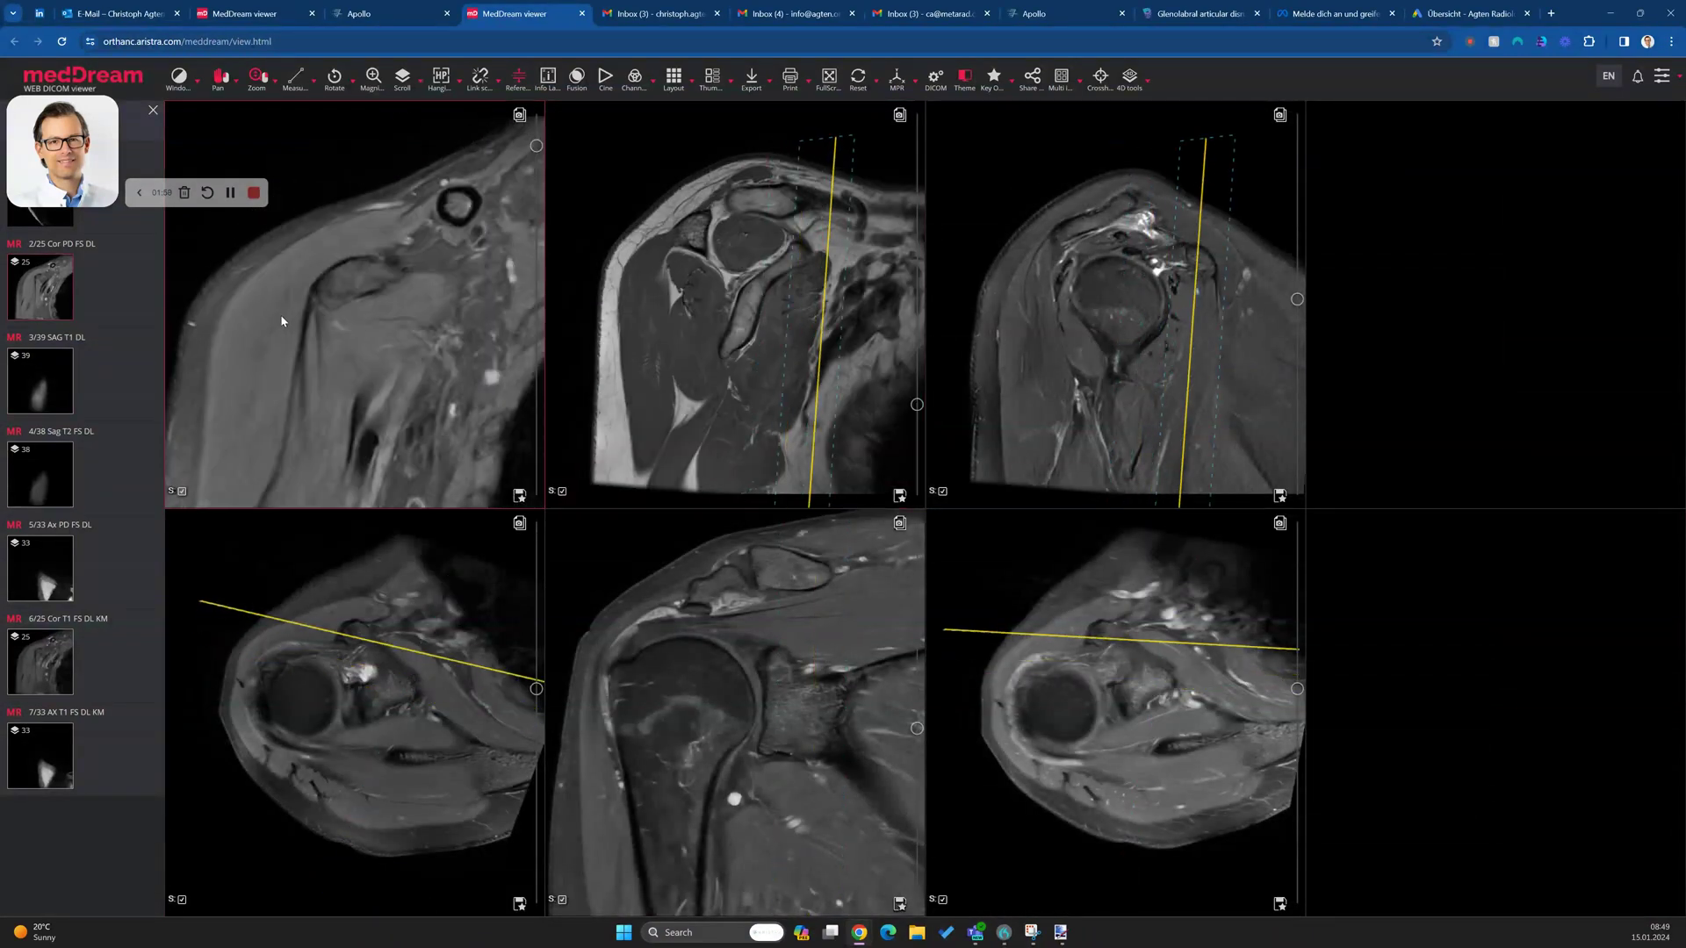
scroll(294, 323, "down", 4)
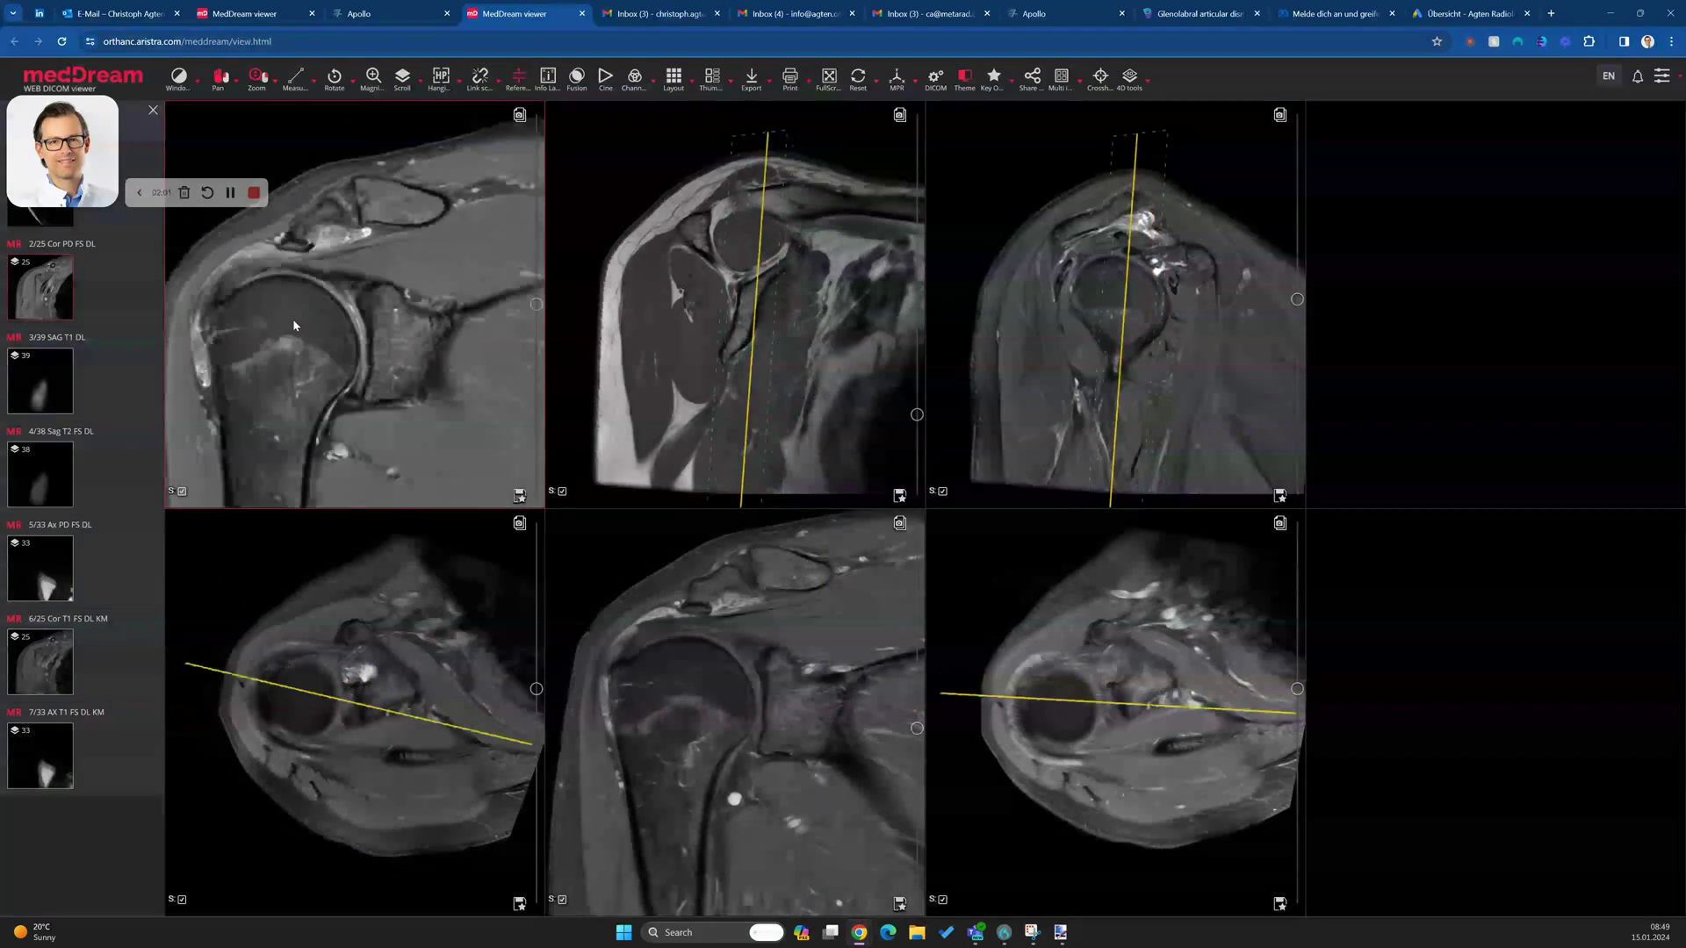
Enlarge the Cor PD FS DL series and examine the glenohumeral joint and supraspinatus tendon on the mid to posterior slices.
double_click(336, 270)
scroll(912, 511, "down", 4)
scroll(912, 511, "down", 4)
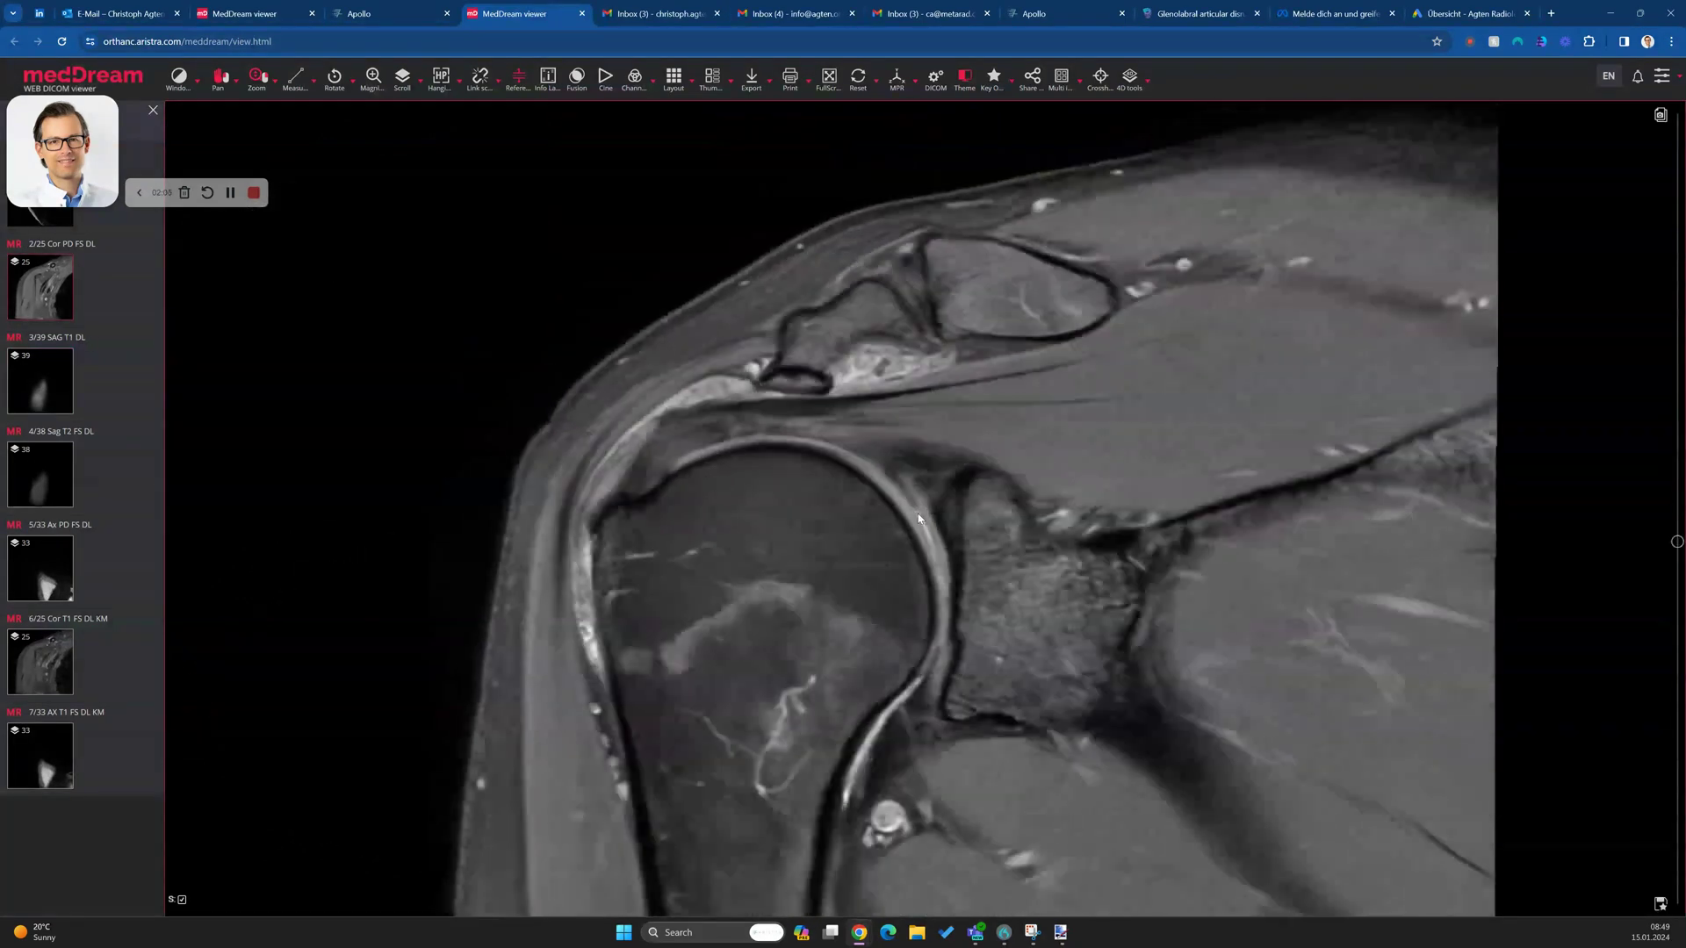
scroll(918, 561, "down", 1)
scroll(916, 526, "up", 3)
scroll(915, 508, "down", 2)
Compare the anterior and posterior Cor PD FS DL slices along the supraspinatus tendon and its insertion, ending in the multi-series layout.
scroll(913, 508, "up", 10)
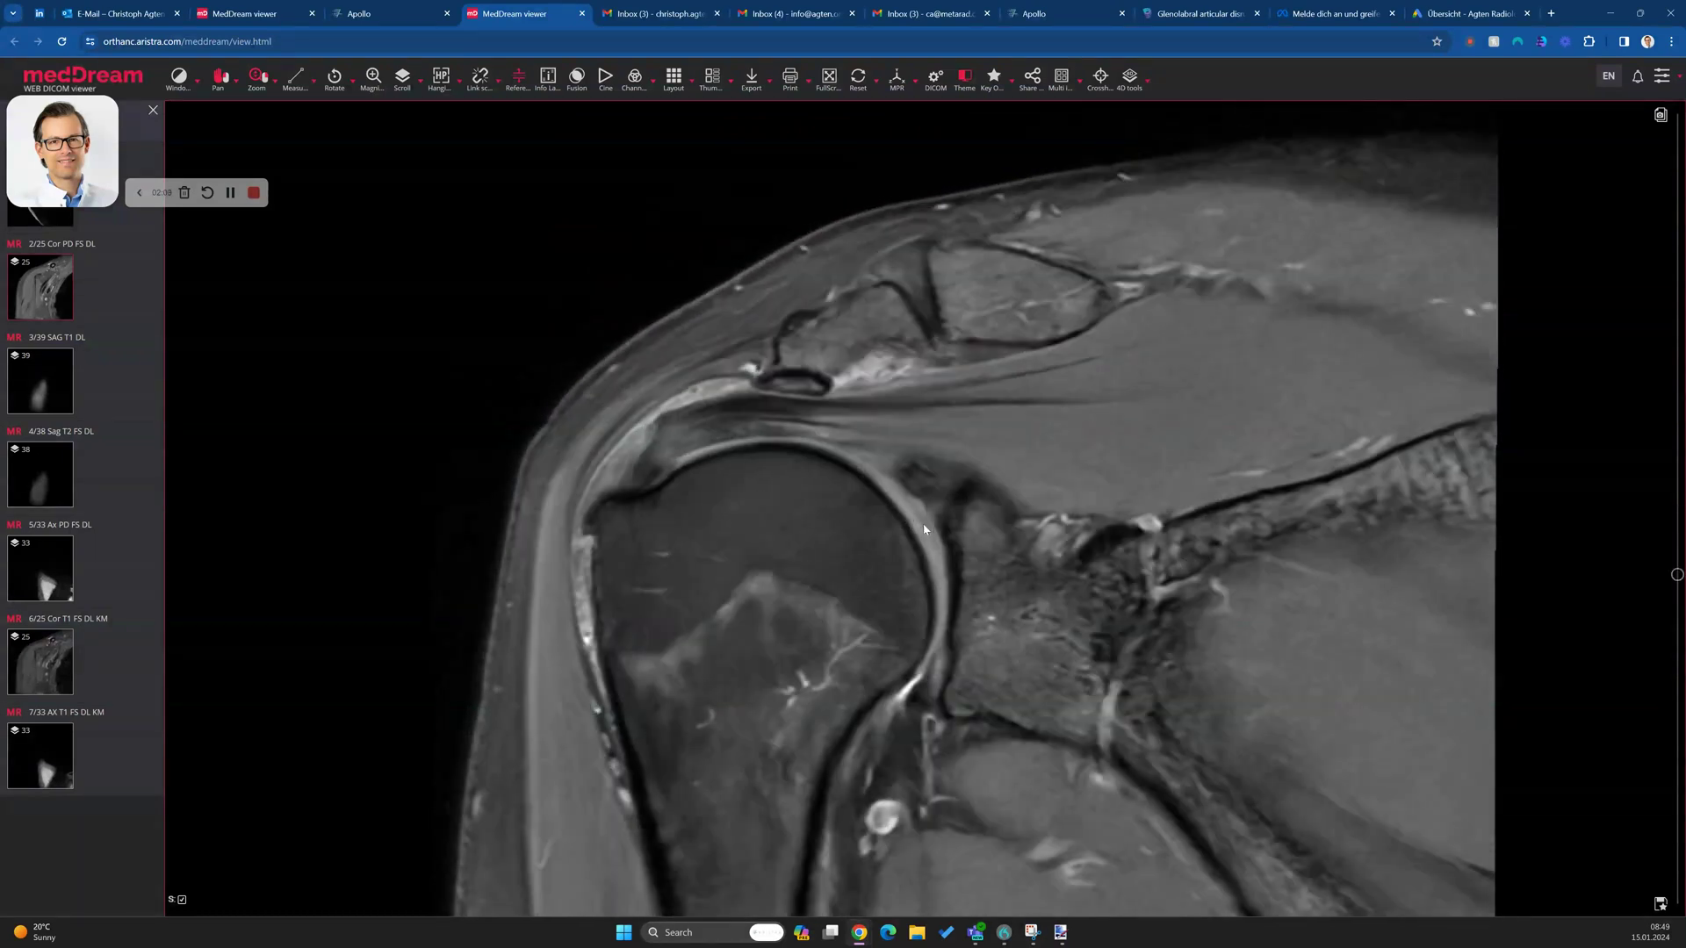
scroll(904, 489, "up", 3)
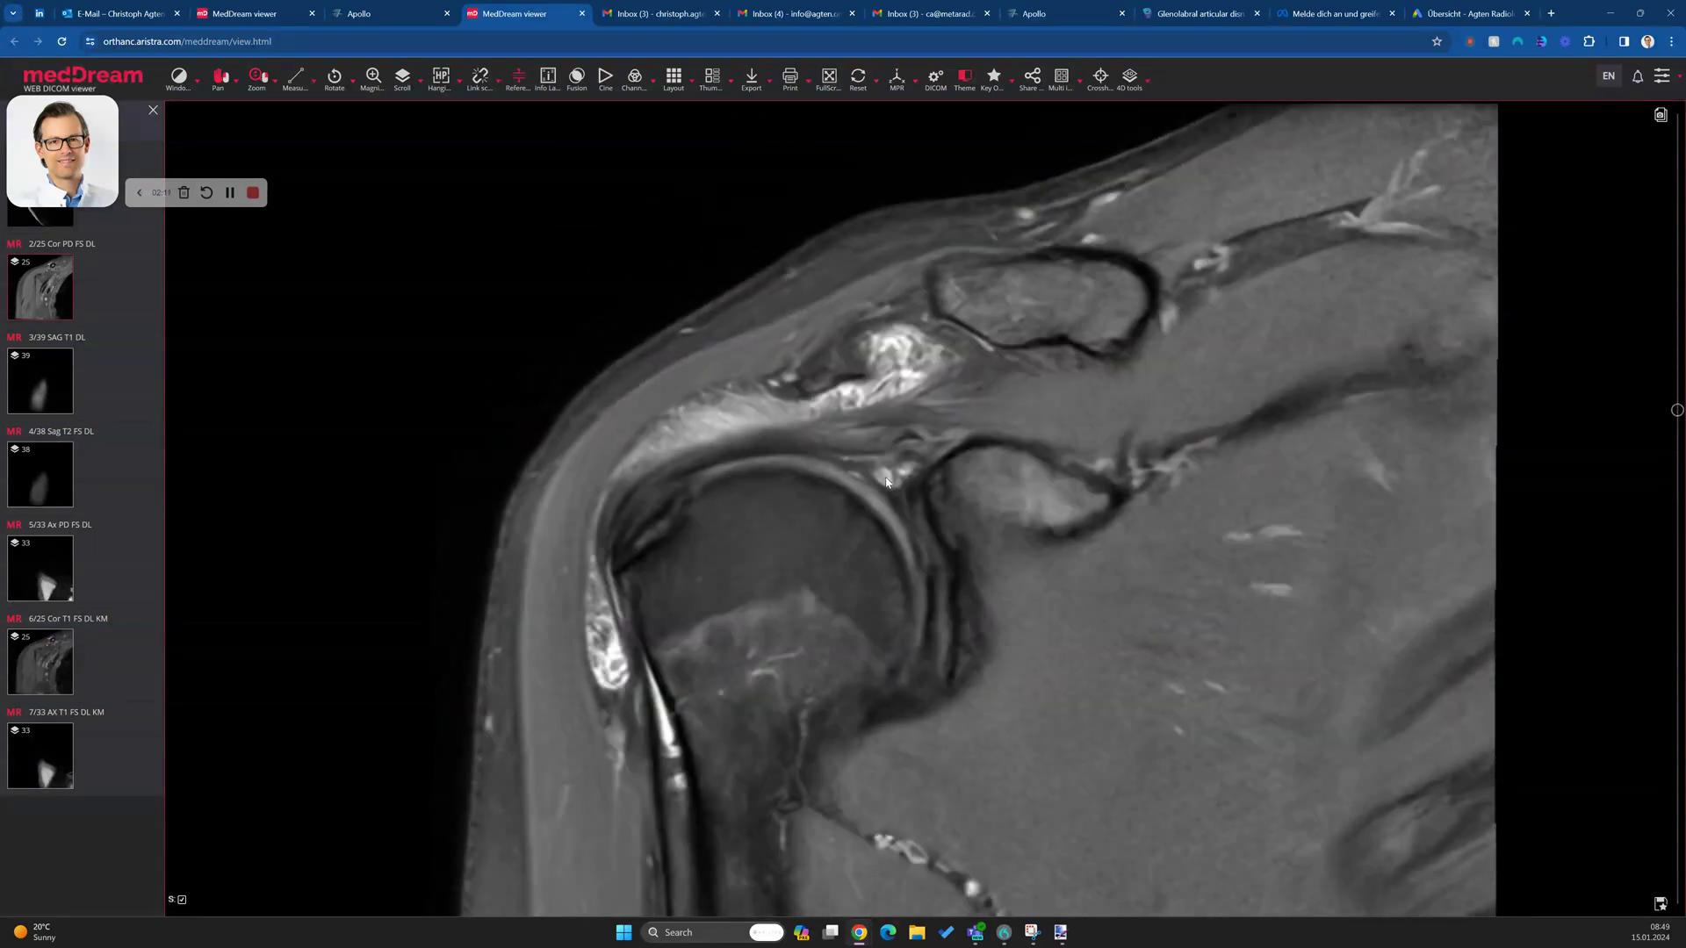
scroll(878, 454, "down", 11)
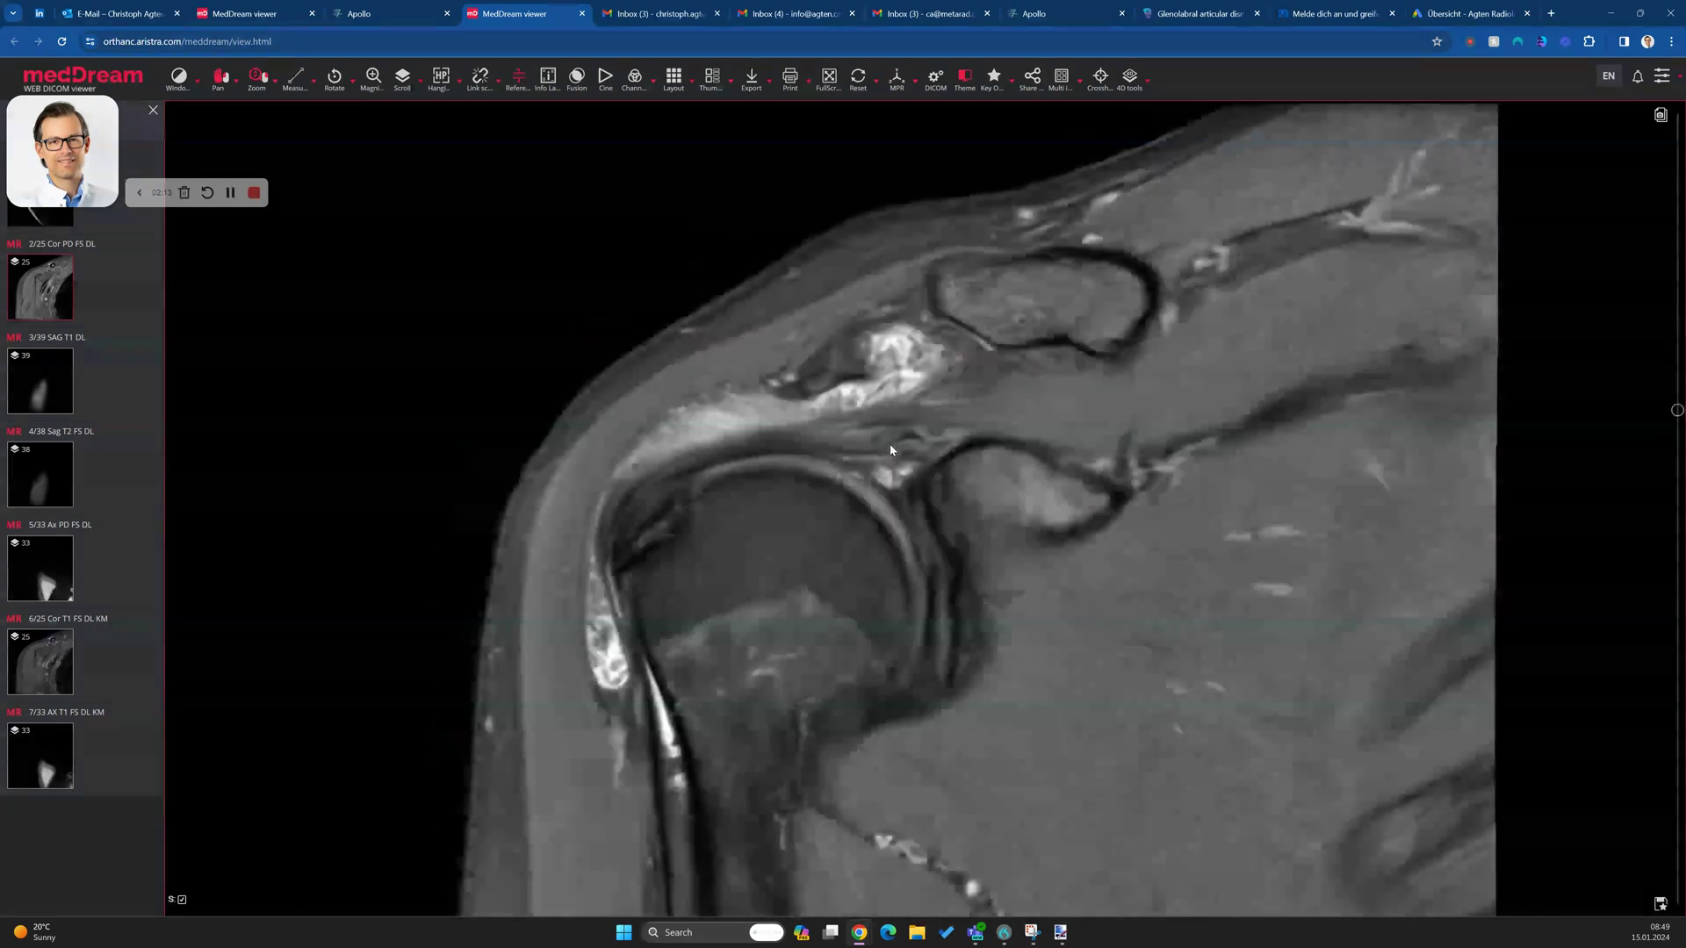
scroll(809, 605, "down", 5)
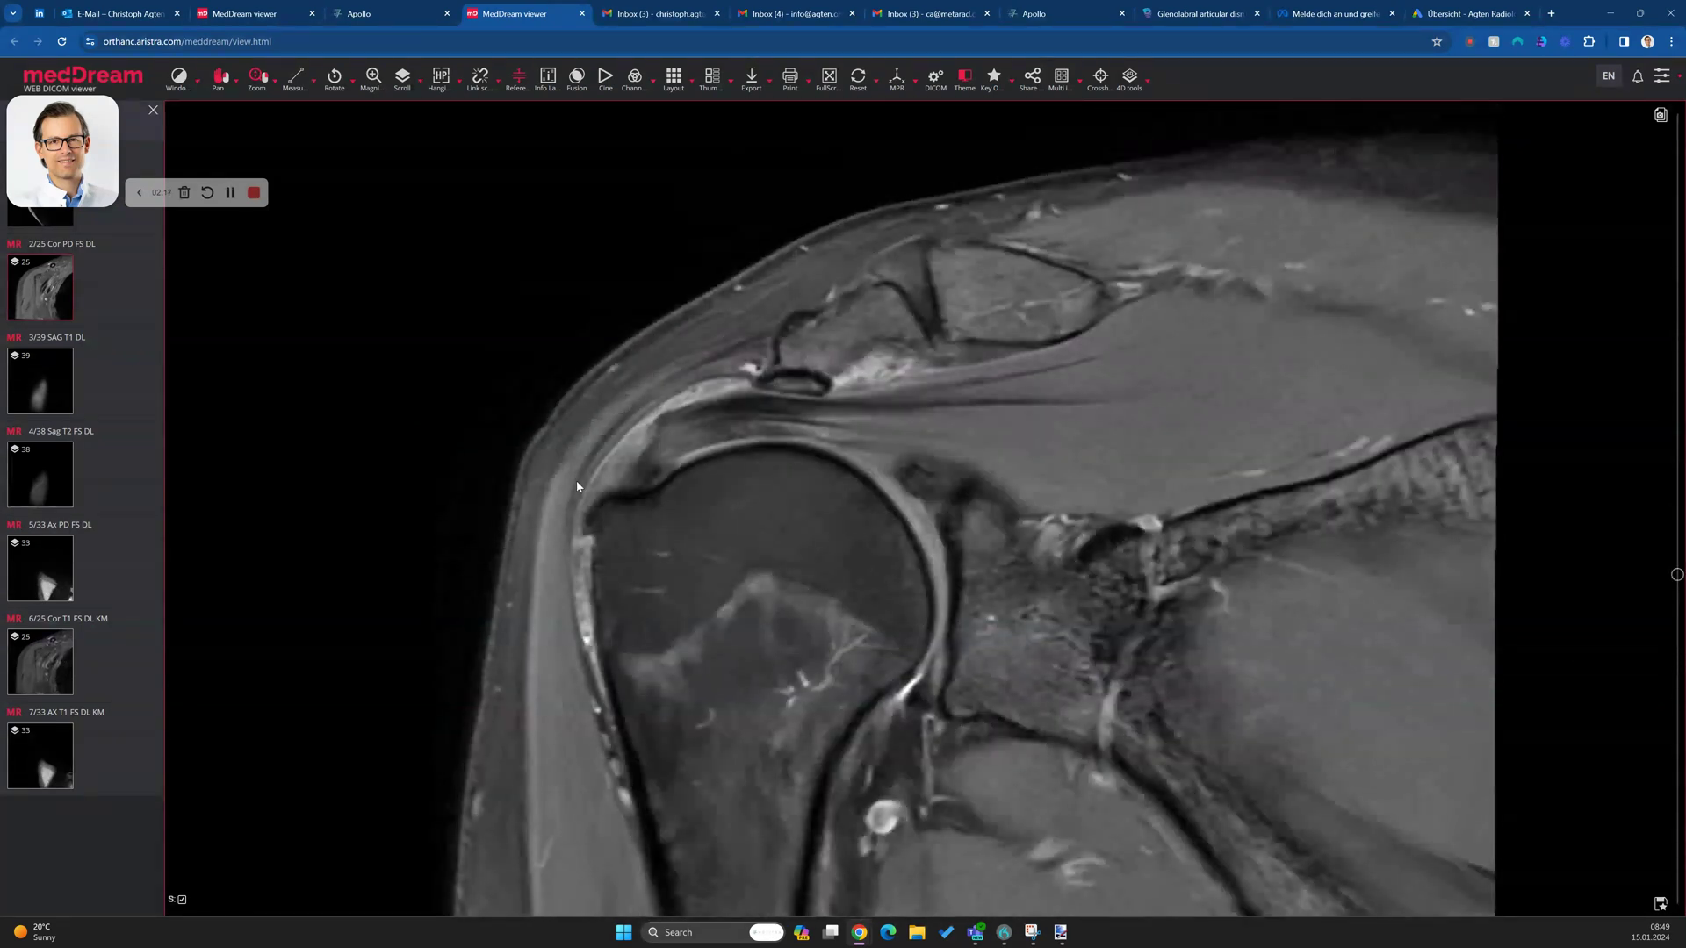
scroll(579, 483, "up", 3)
double_click(786, 387)
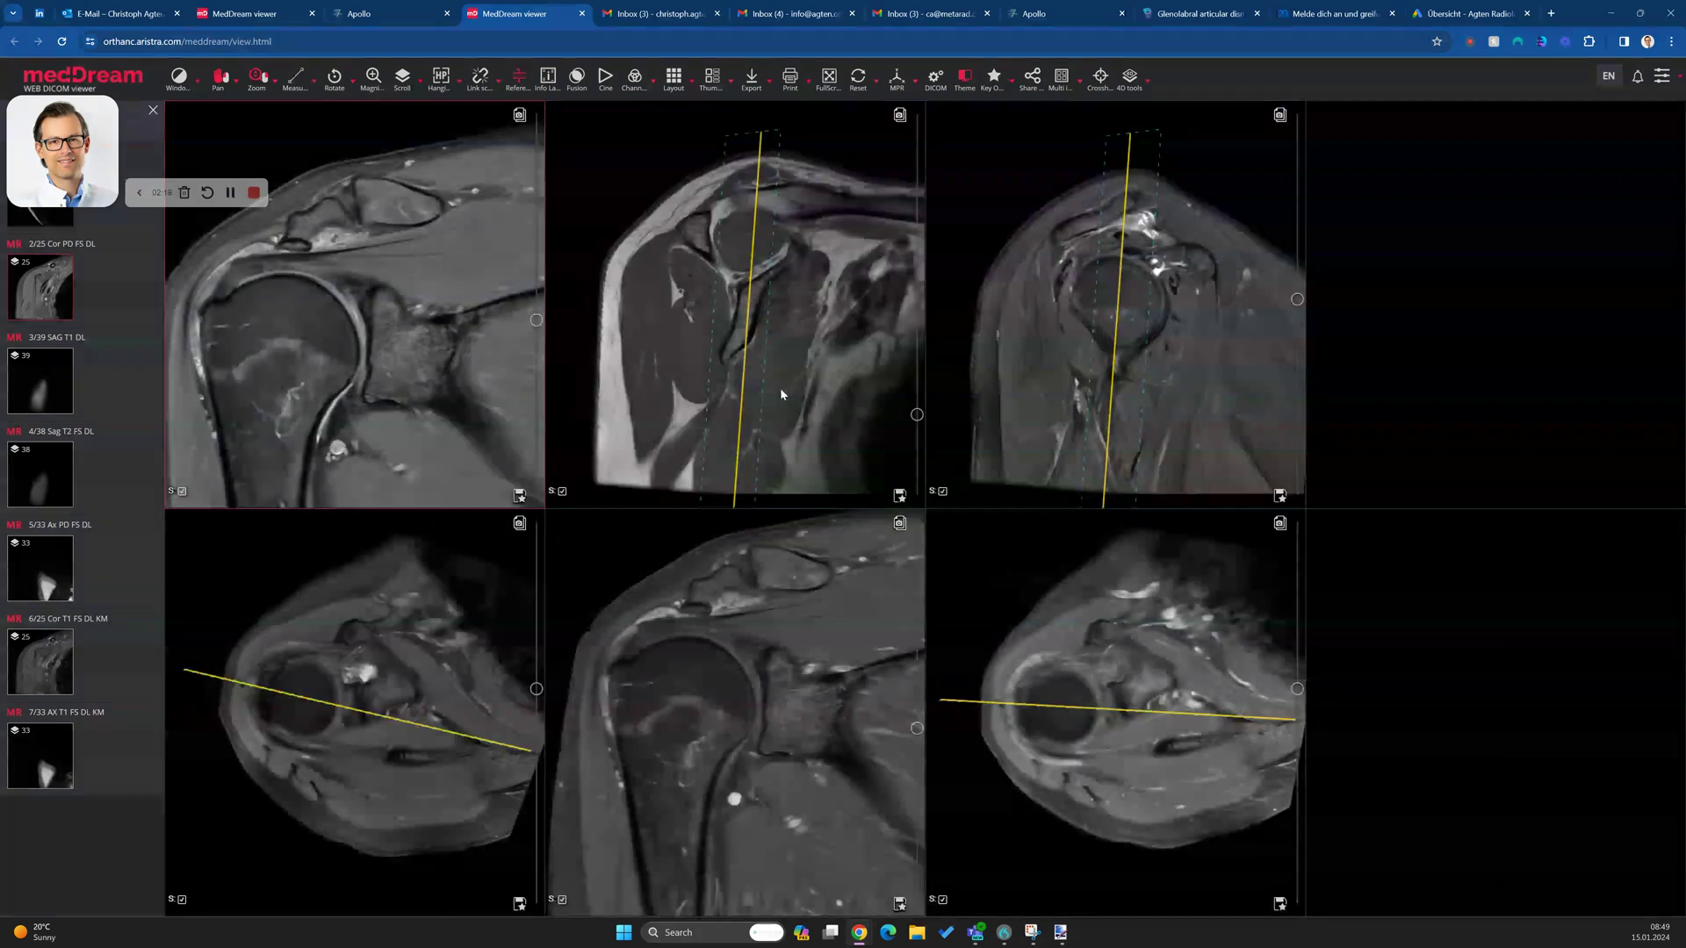
Open the Sag T1 DL series full size and page between the scapula and the lateral edge of the humeral head.
double_click(704, 346)
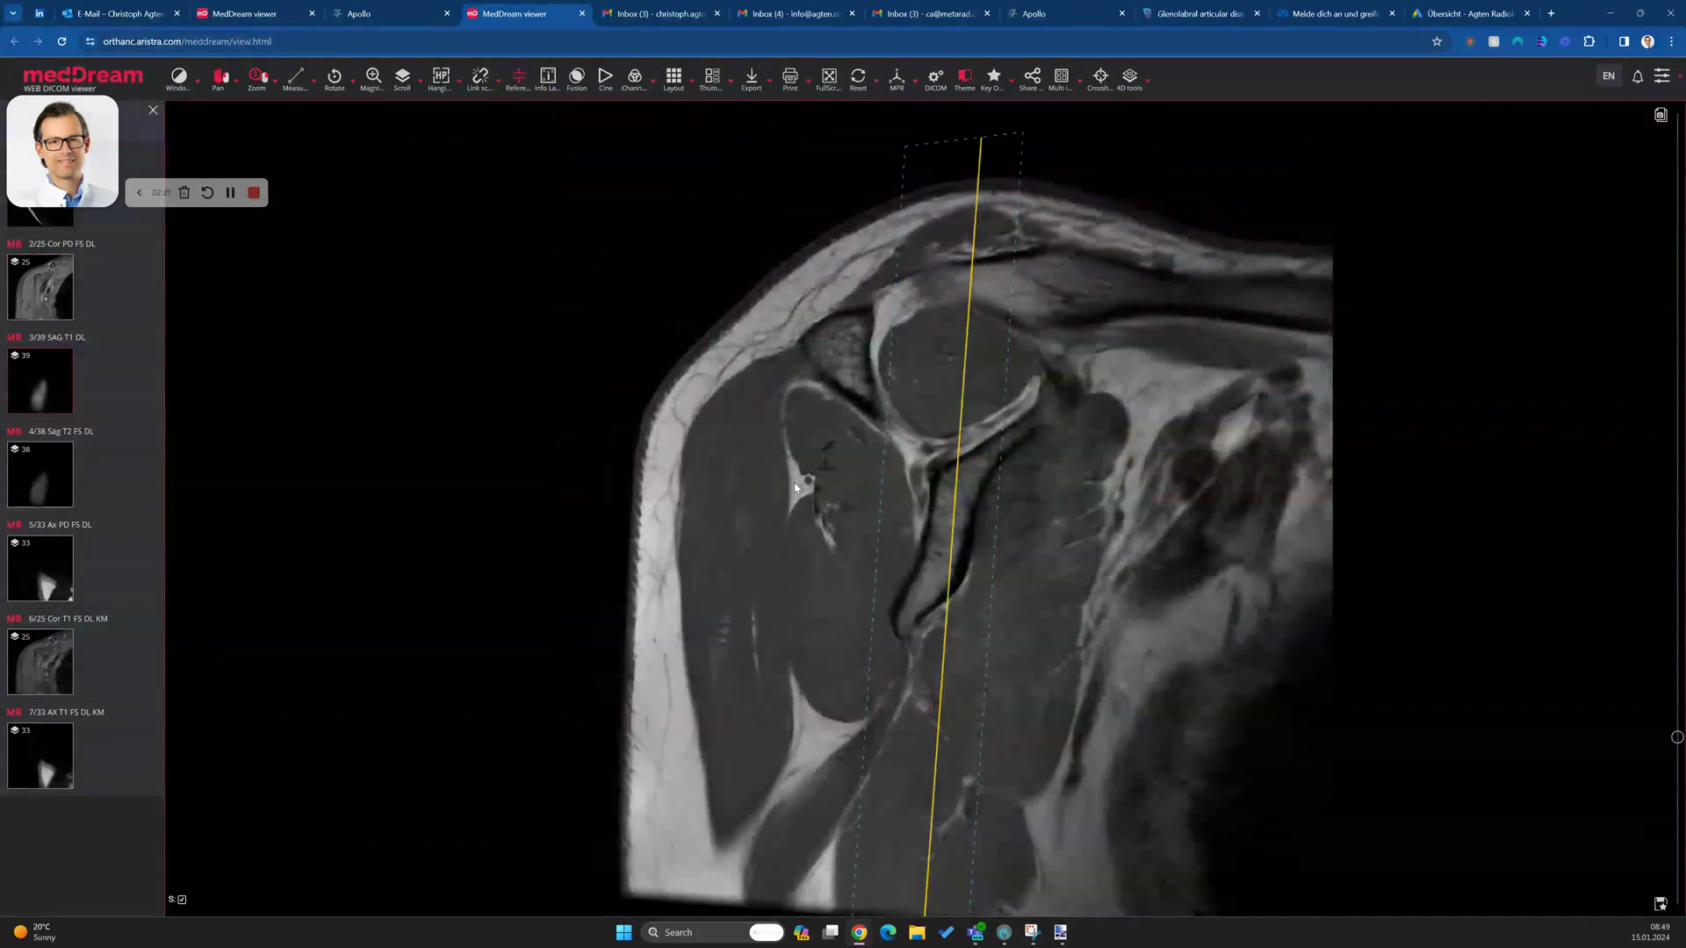
scroll(913, 352, "up", 15)
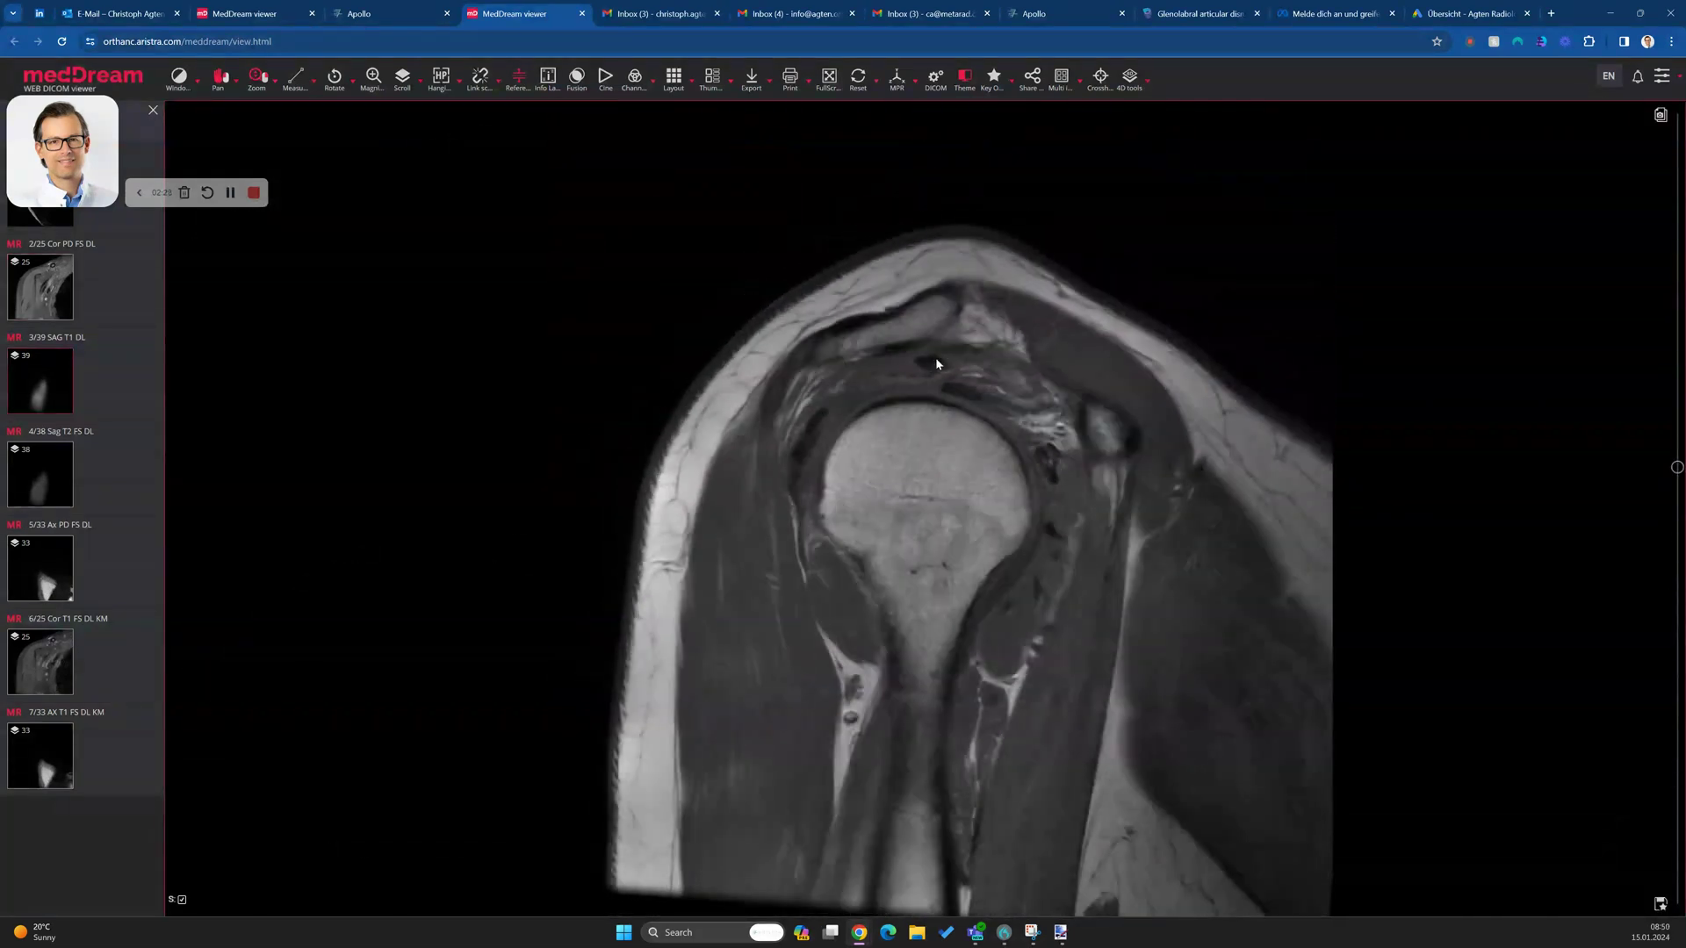
scroll(937, 375, "up", 3)
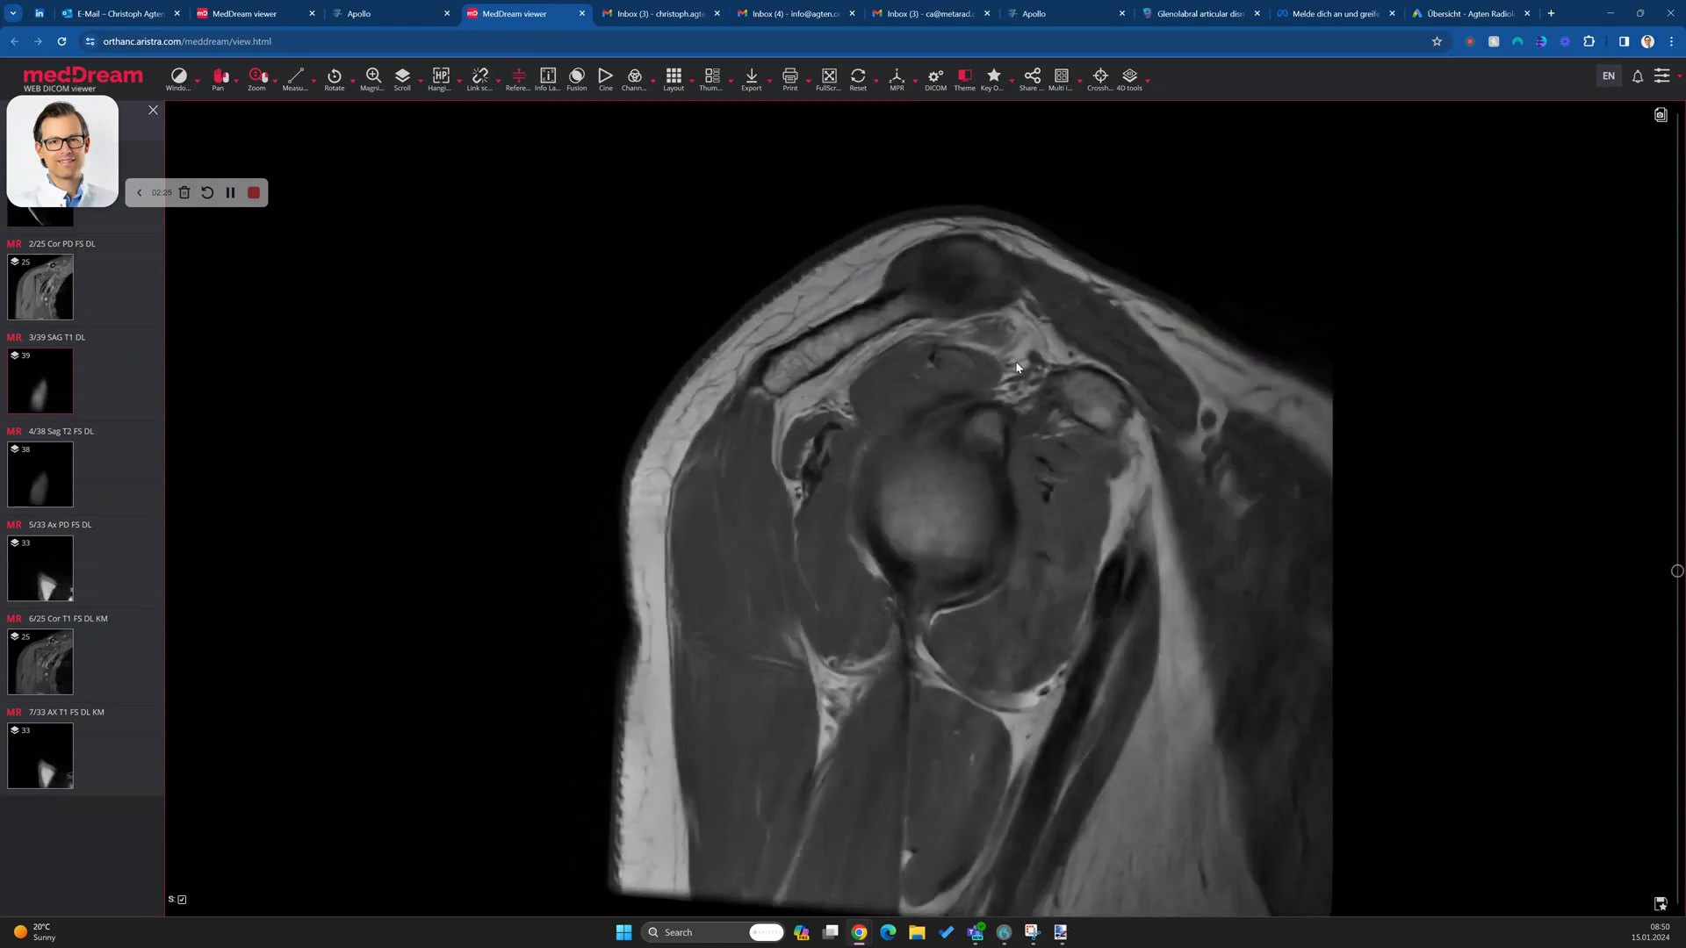
scroll(936, 366, "up", 11)
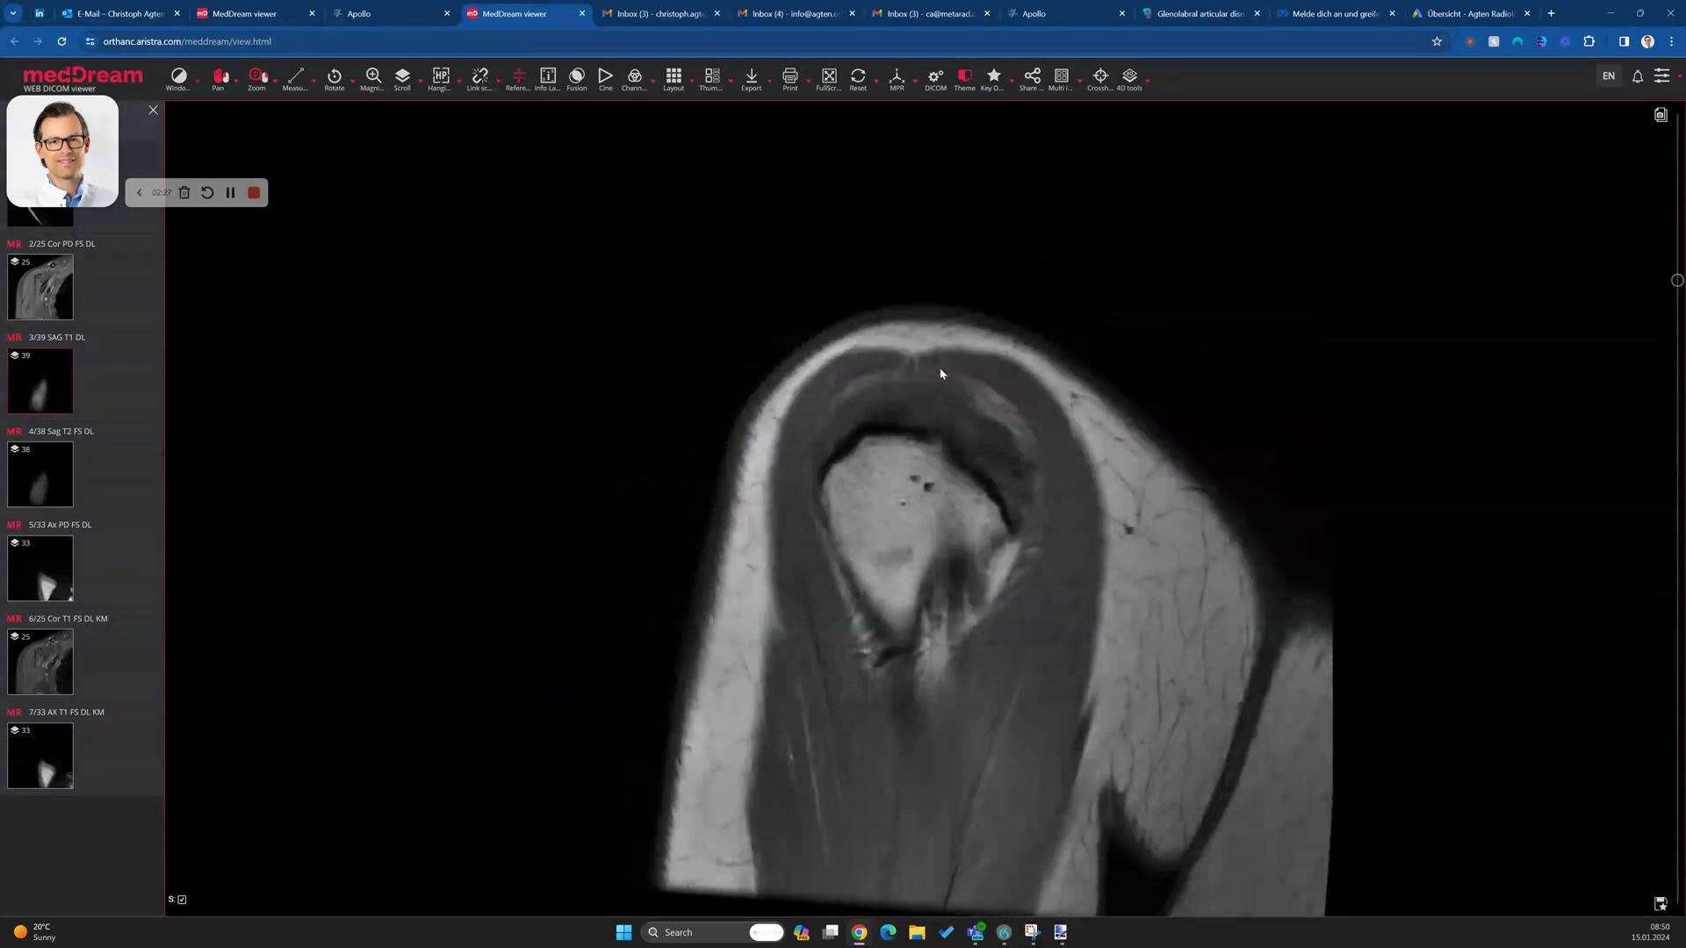
scroll(953, 404, "down", 3)
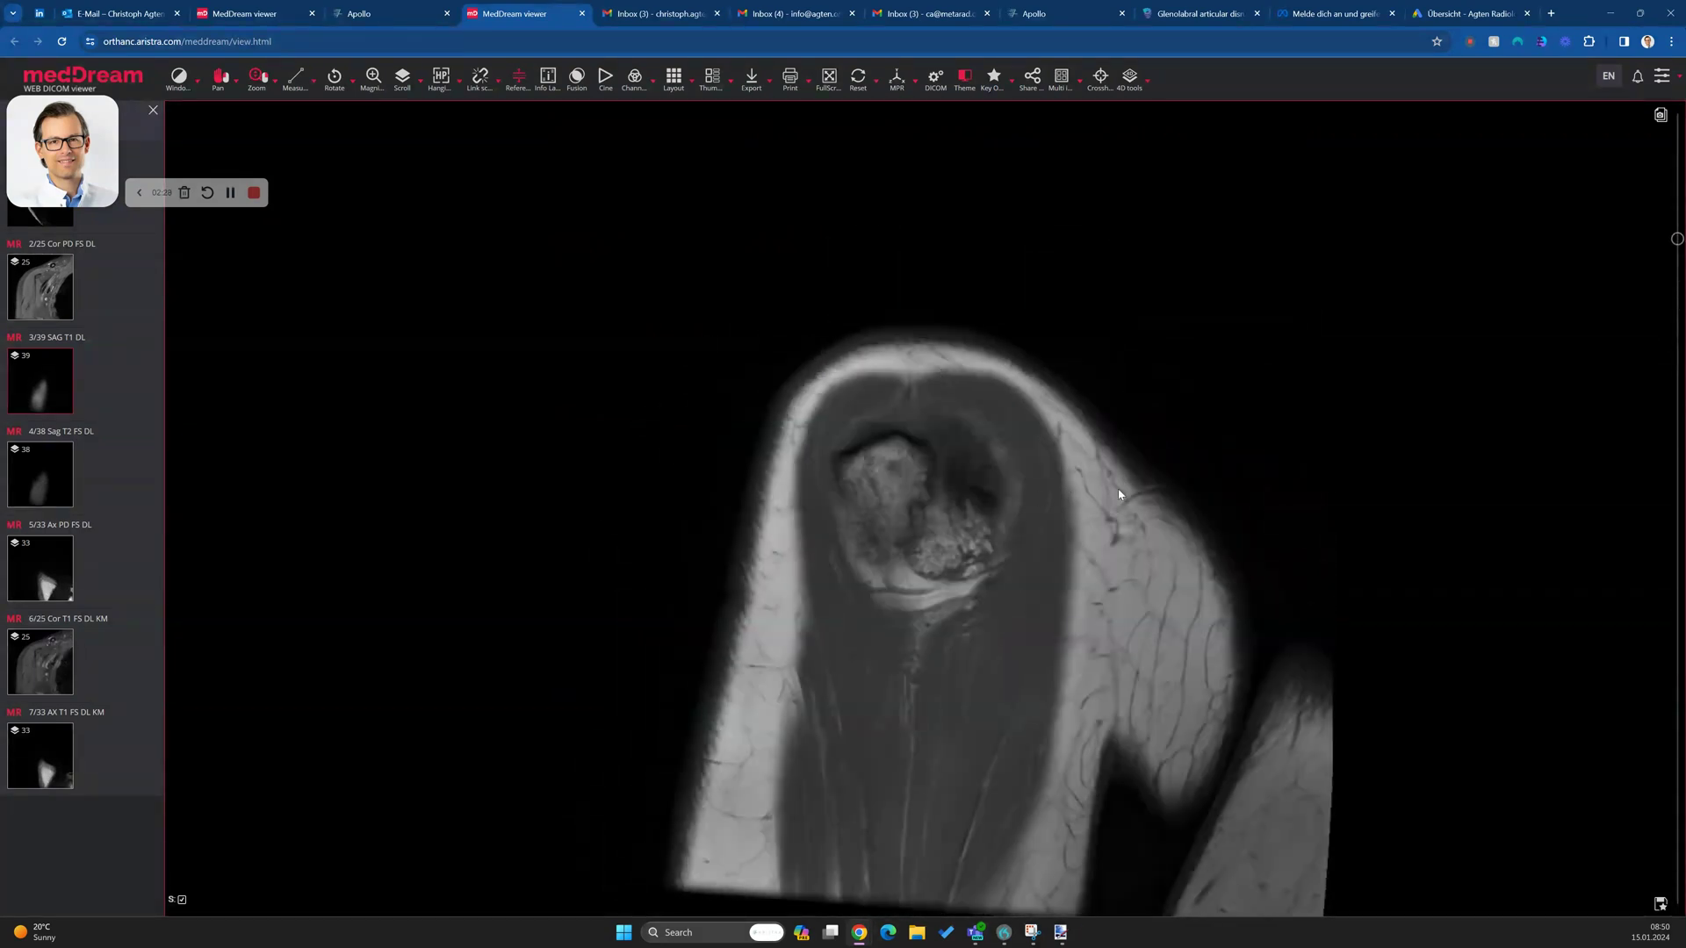
Magnify the lateral Sag T1 DL slices and examine the tuberosities and surrounding tissue beneath the deltoid.
left_click_drag(1118, 494, 1084, 477)
scroll(790, 639, "down", 1)
scroll(789, 640, "up", 1)
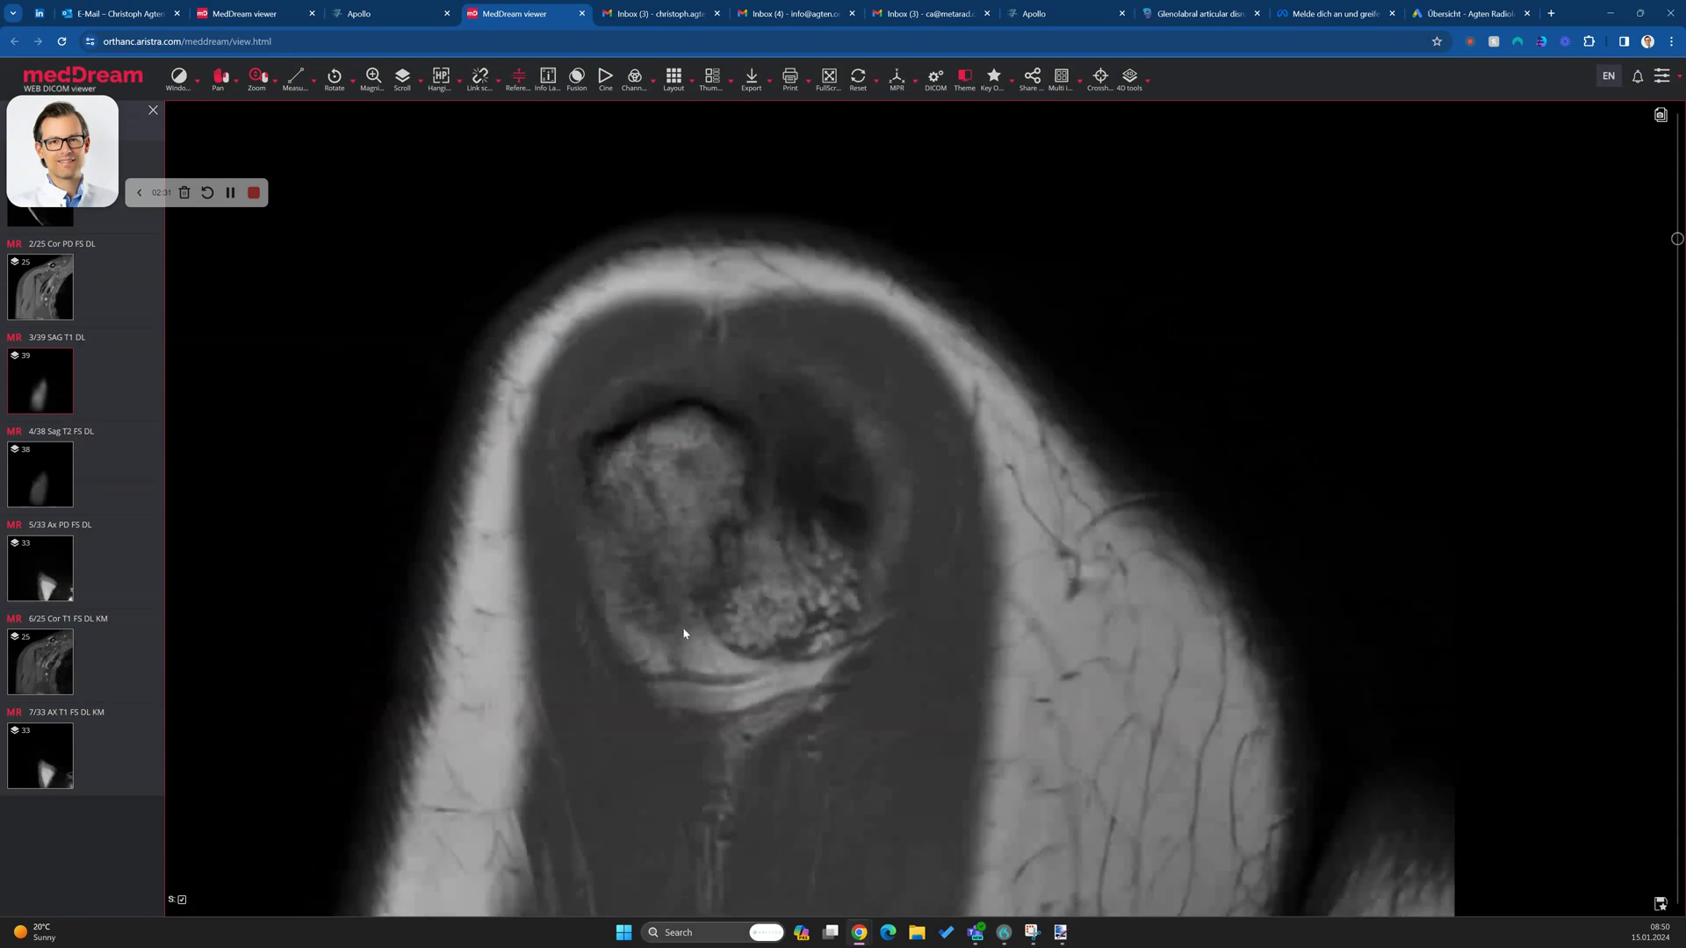
scroll(769, 612, "down", 3)
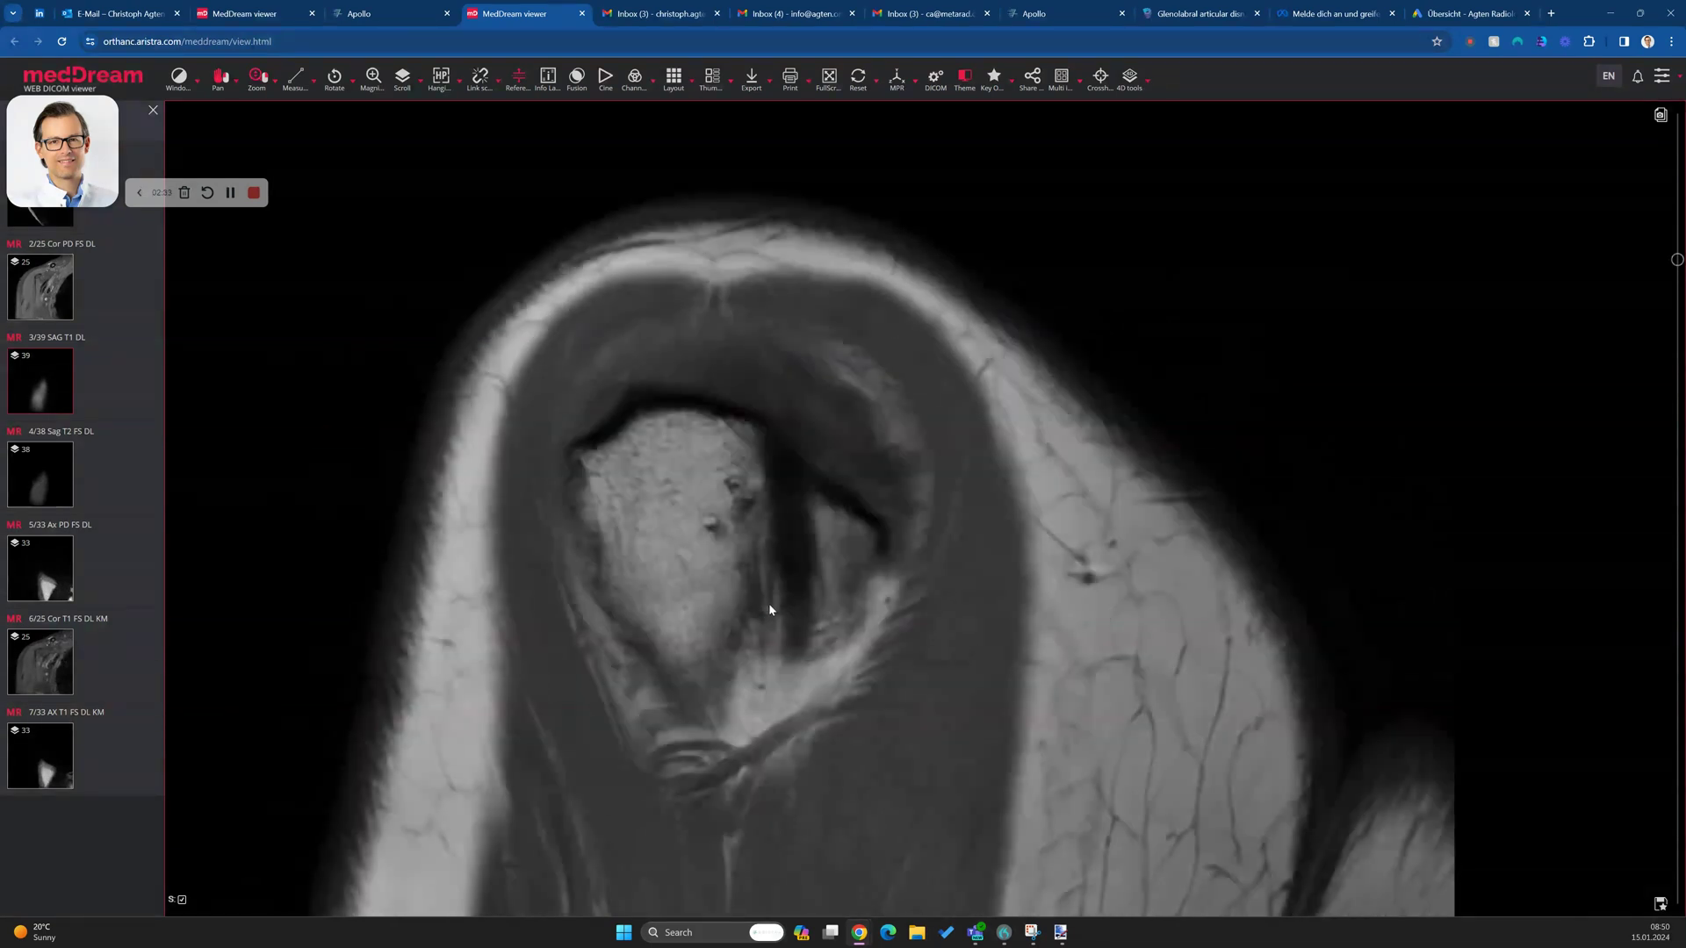
Follow the magnified Sag T1 DL slices medially to examine the acromion and subacromial tissue, ending in the multi-series layout.
scroll(836, 582, "down", 20)
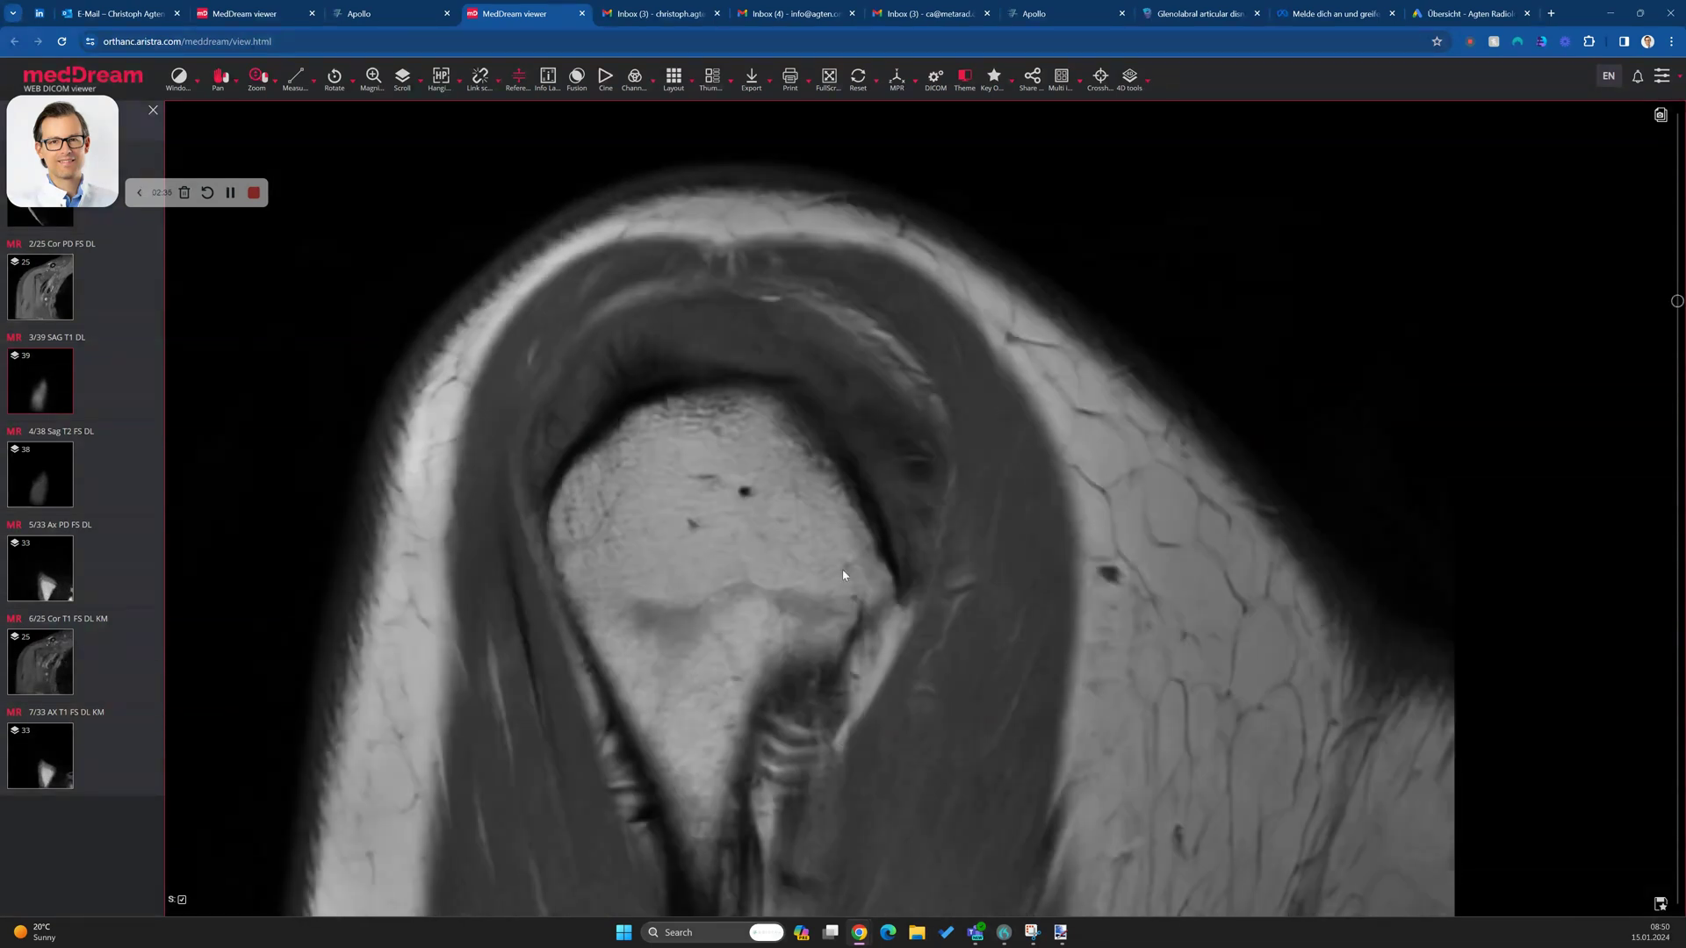
scroll(543, 367, "down", 8)
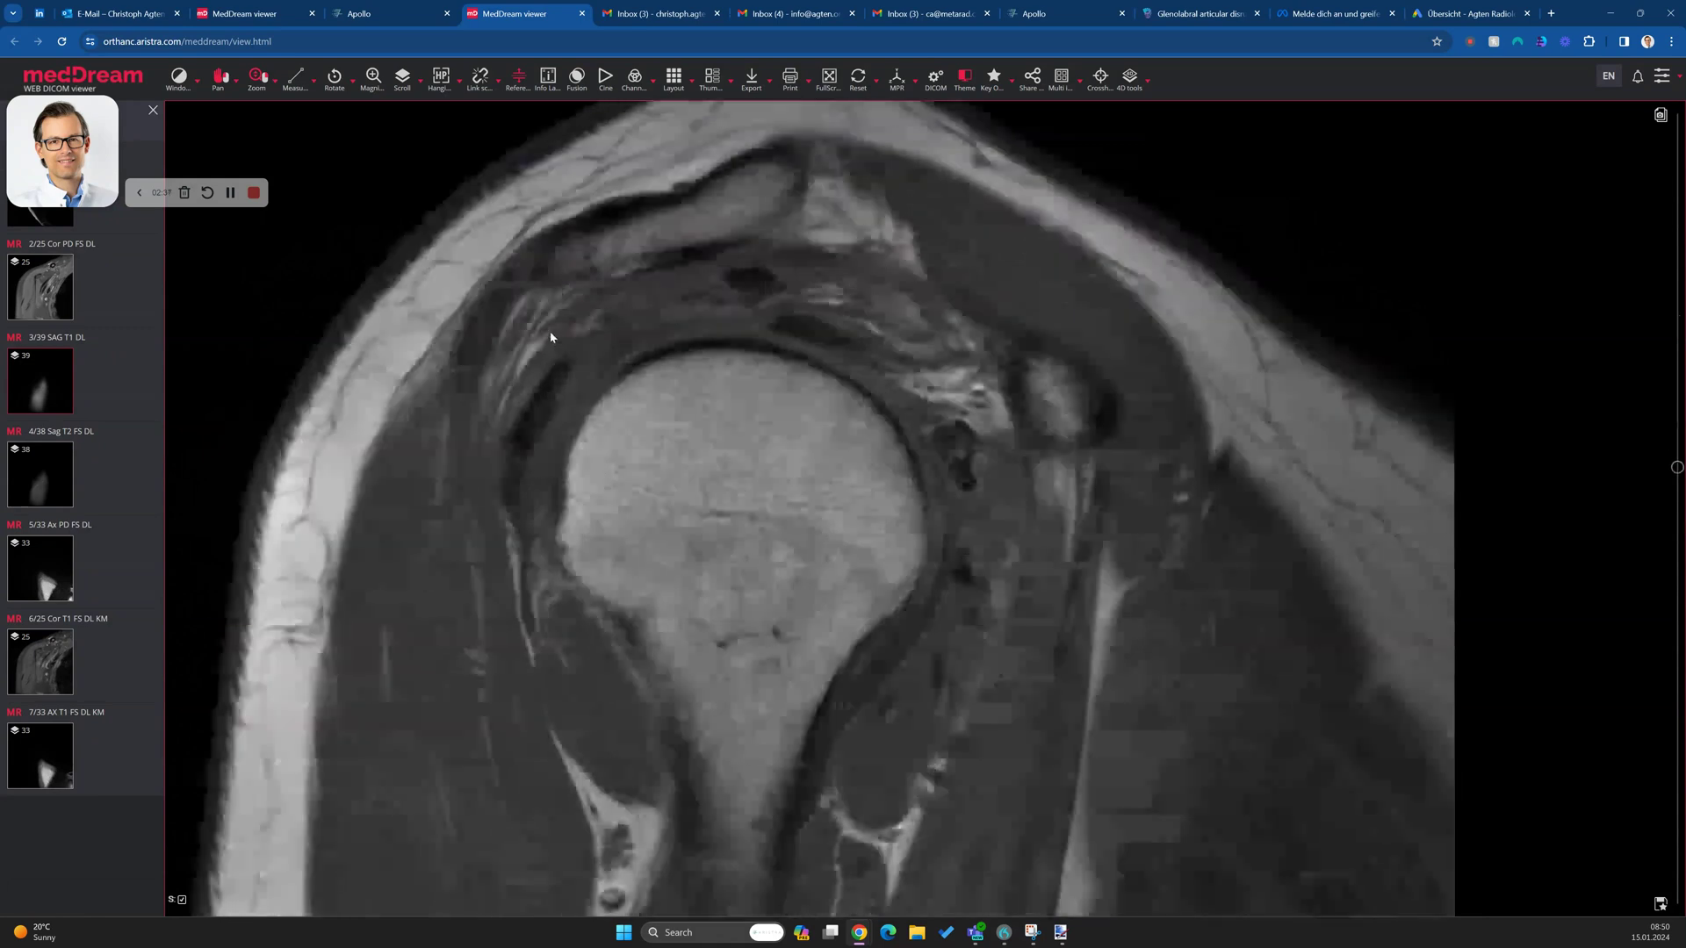
scroll(831, 218, "down", 2)
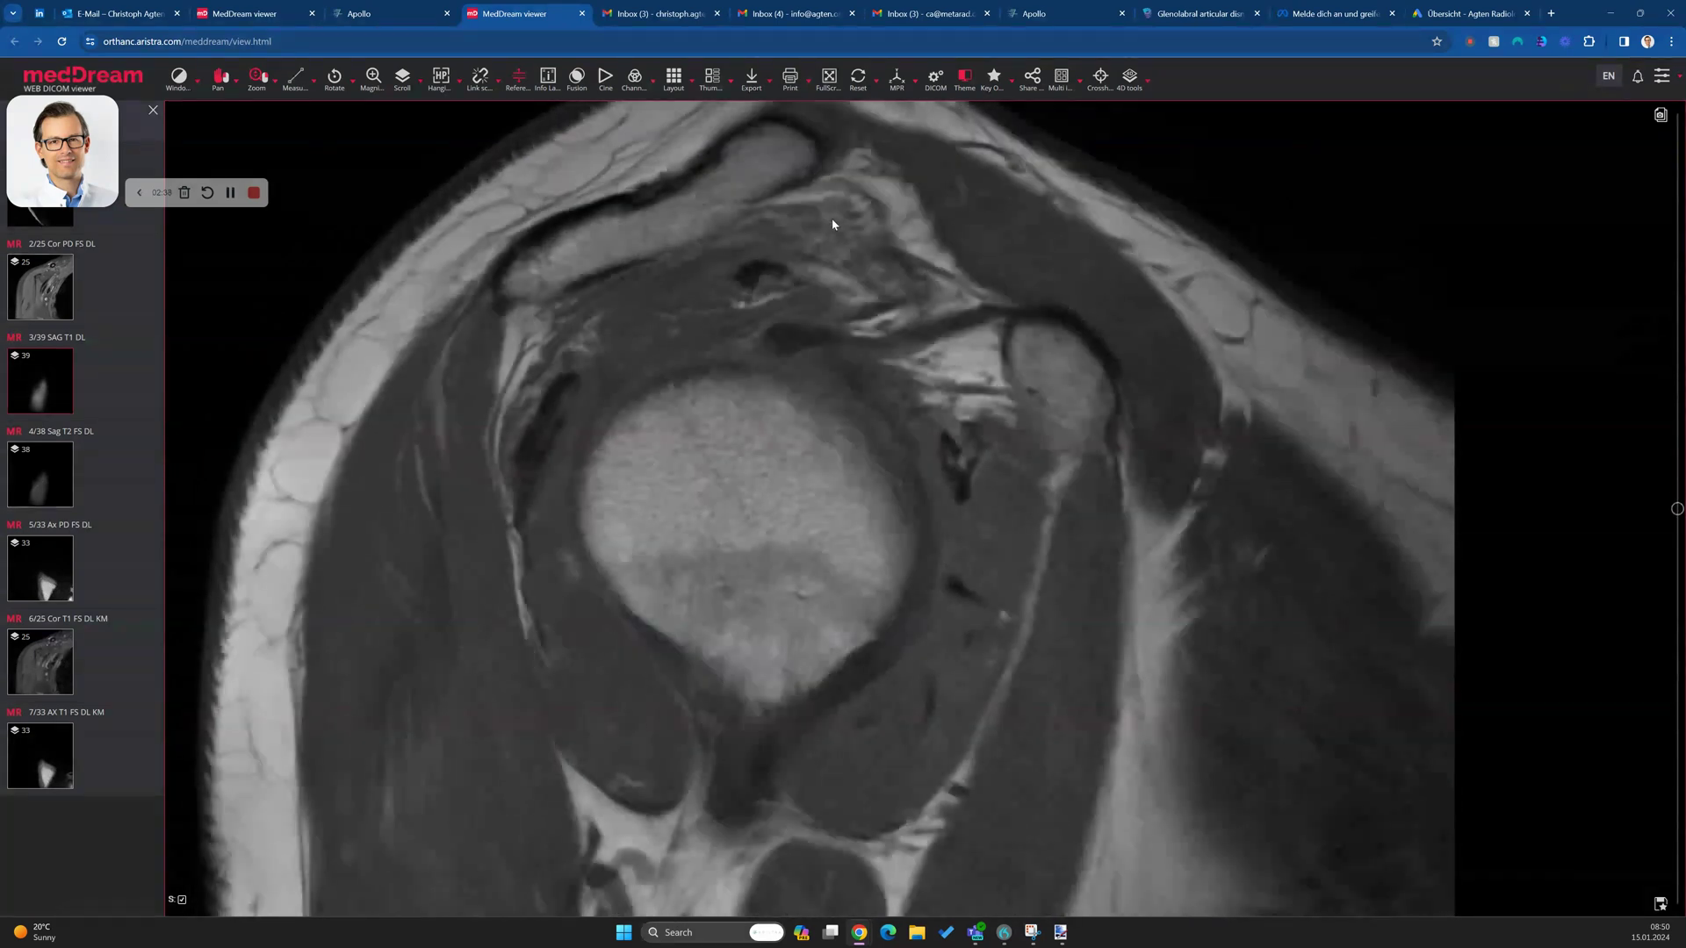
scroll(688, 248, "up", 1)
double_click(586, 296)
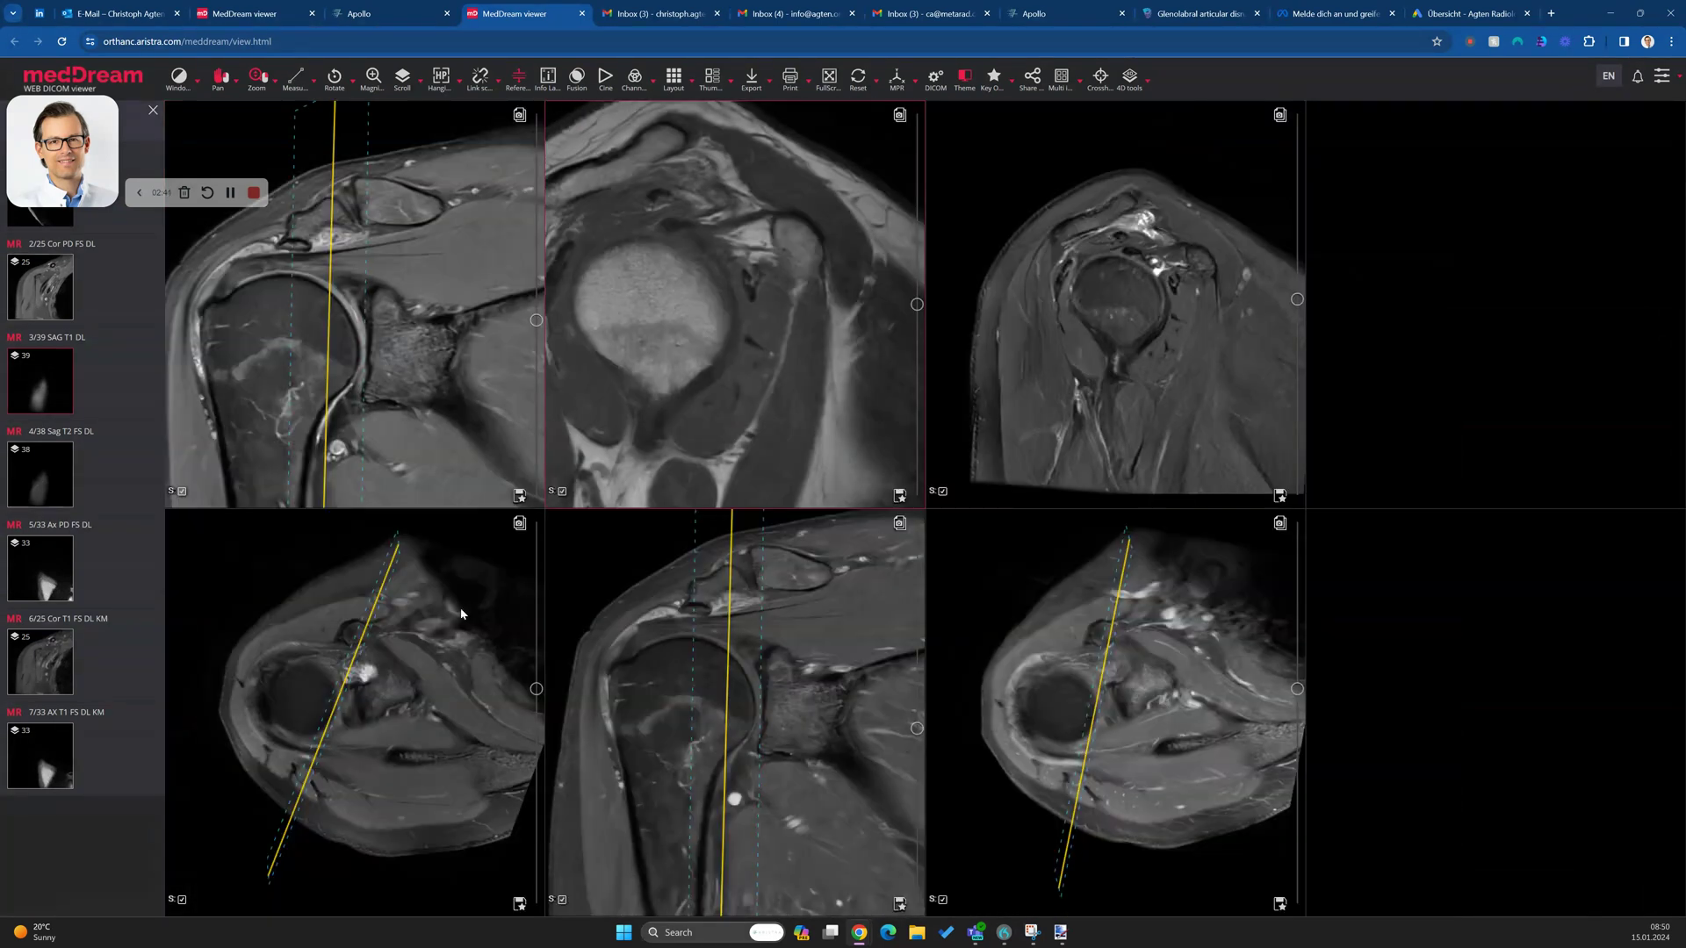
Magnify and reposition the Sag T1 DL and Sag T2 FS DL views around the acromion and upper humeral head for comparison.
left_click_drag(589, 307, 590, 221)
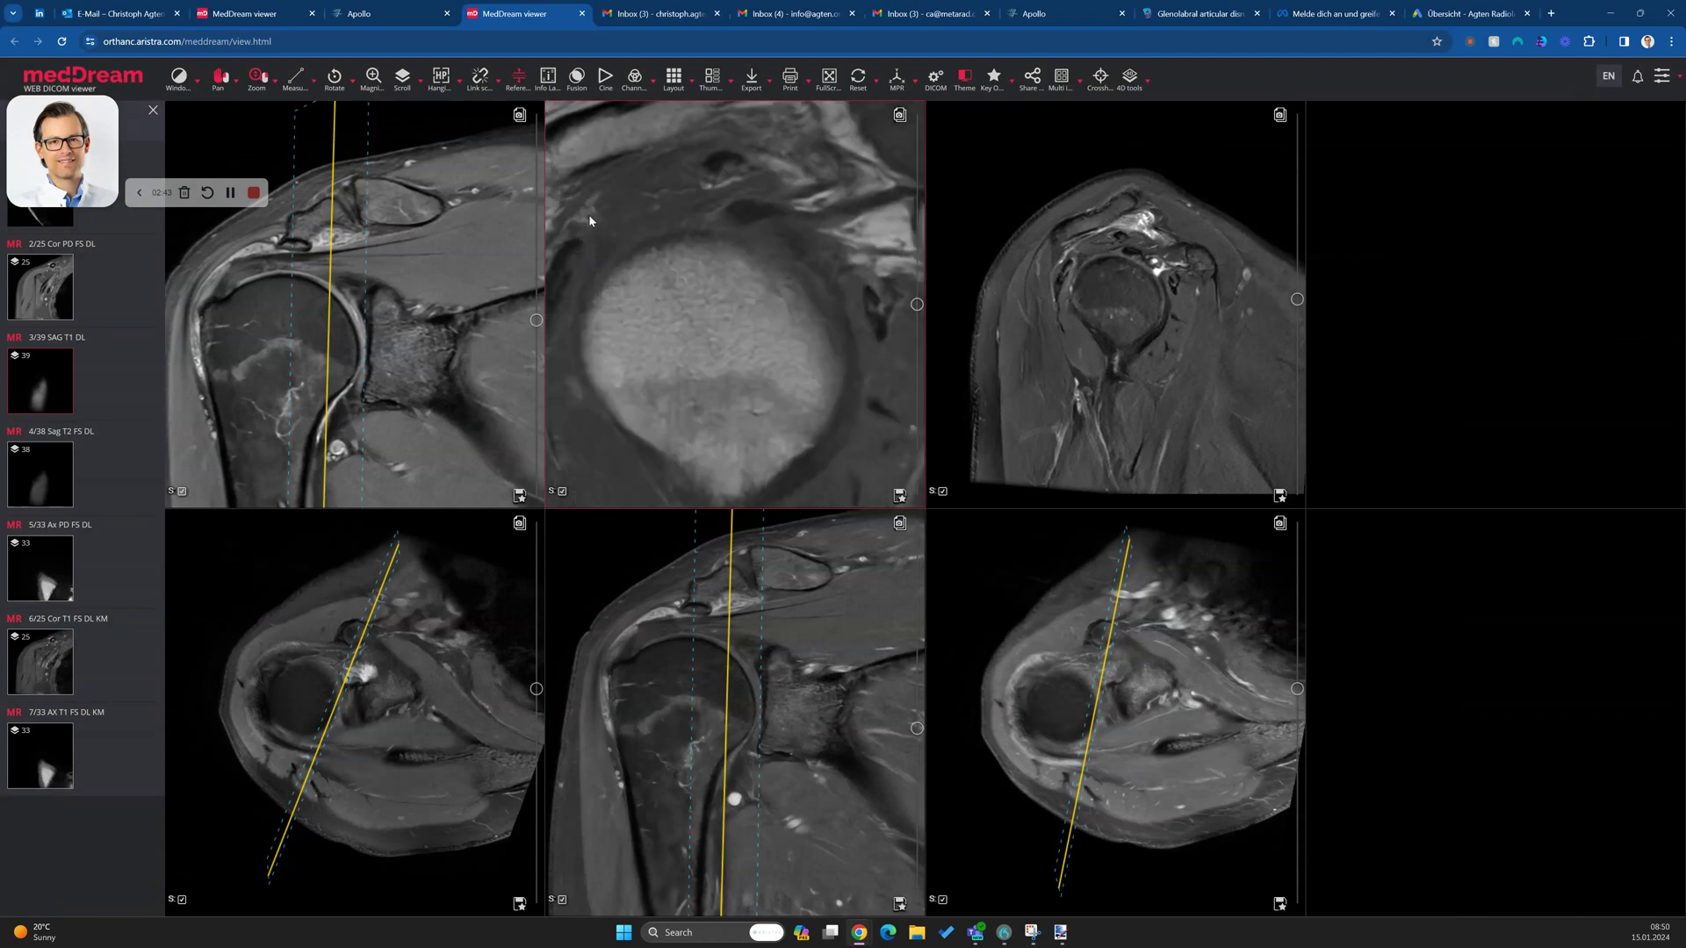
left_click_drag(1021, 286, 1104, 249)
left_click(611, 261)
left_click_drag(678, 263, 711, 346)
scroll(1110, 276, "down", 1)
left_click_drag(1111, 281, 1125, 260)
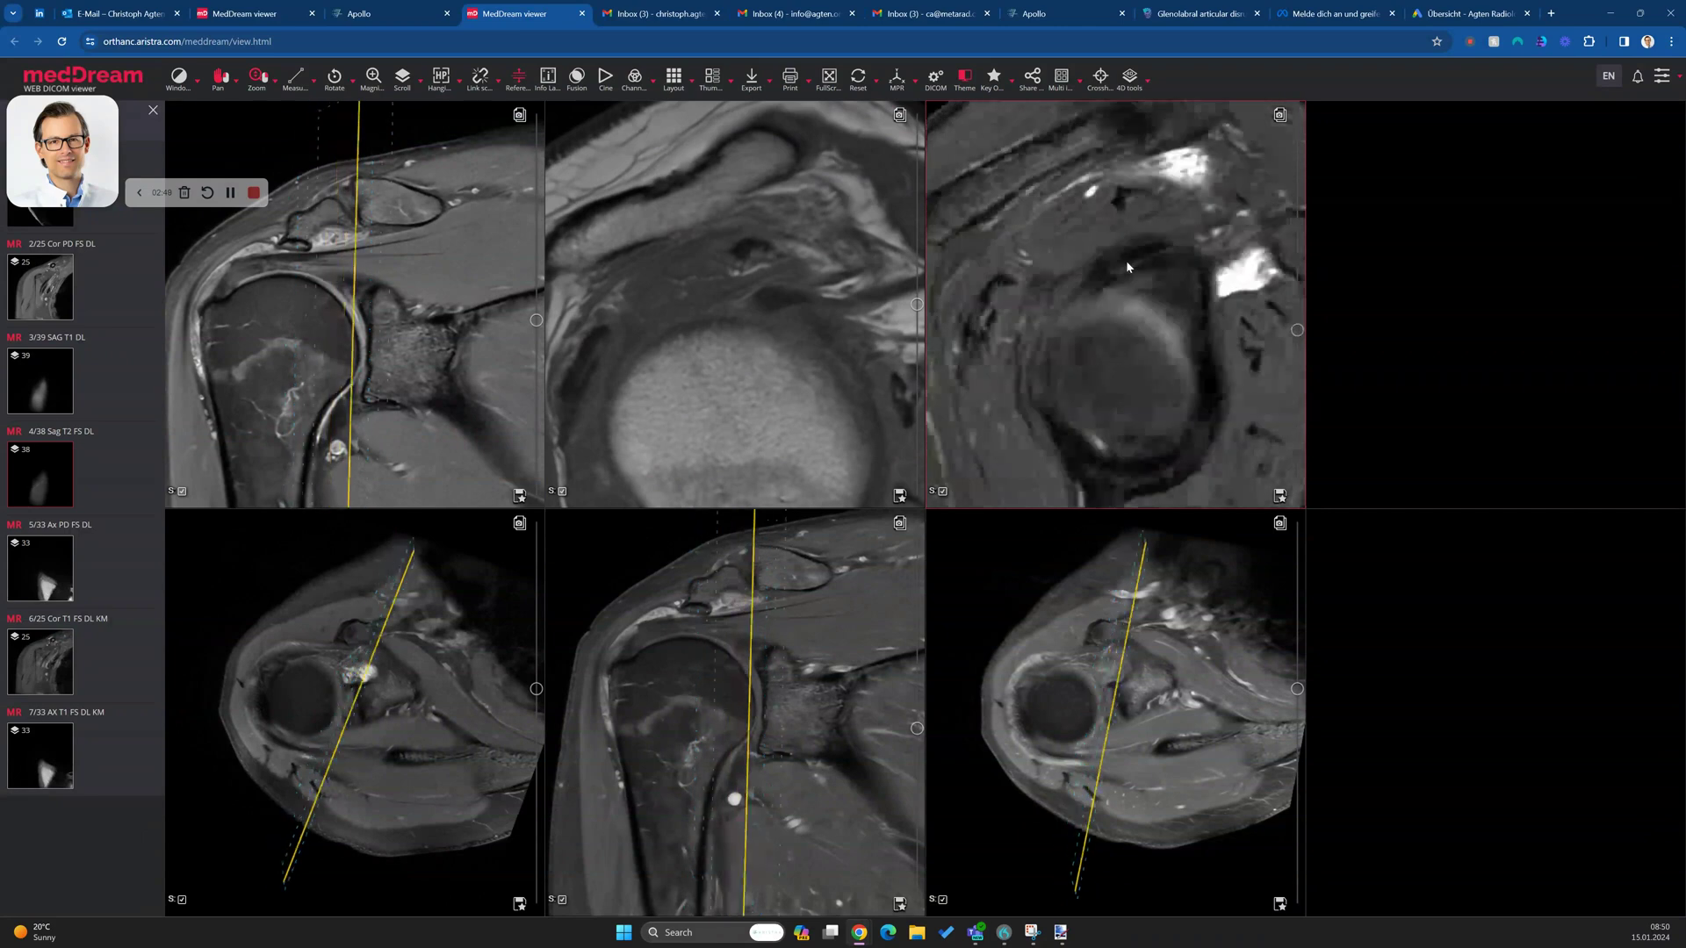
Place the crosshair on the tissue below the anterior acromion in Sag T1 DL to locate it in the other series.
left_click(801, 215)
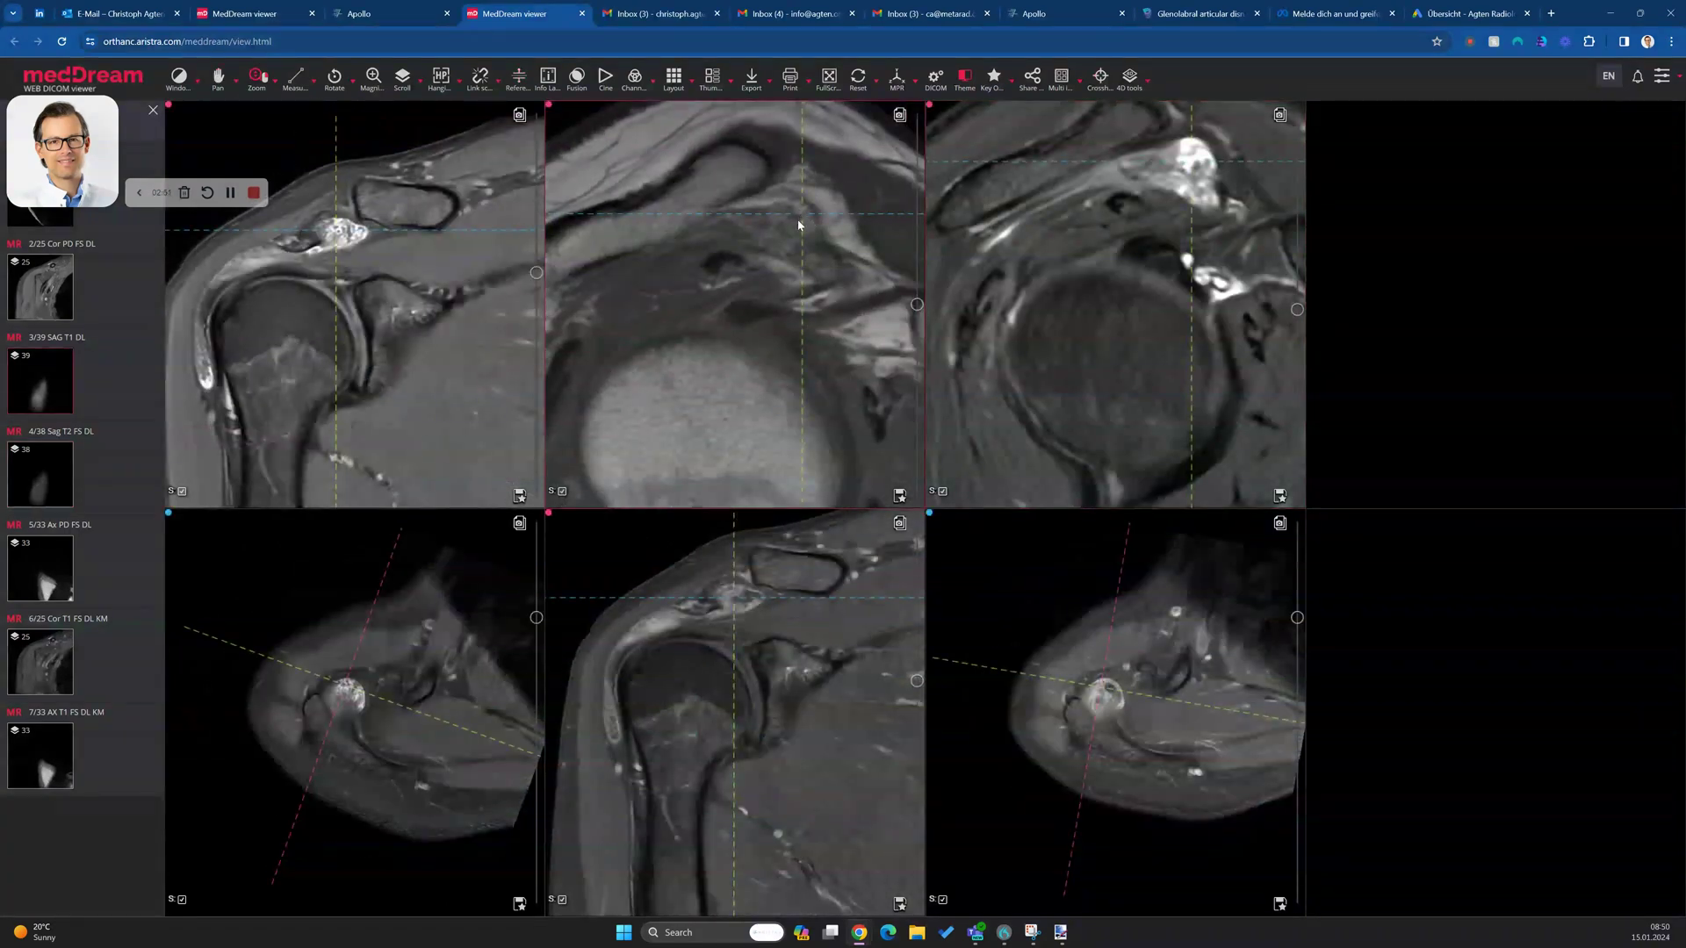
left_click_drag(786, 228, 795, 255)
scroll(784, 261, "down", 2)
scroll(813, 230, "up", 1)
left_click(815, 229)
left_click_drag(814, 233, 810, 226)
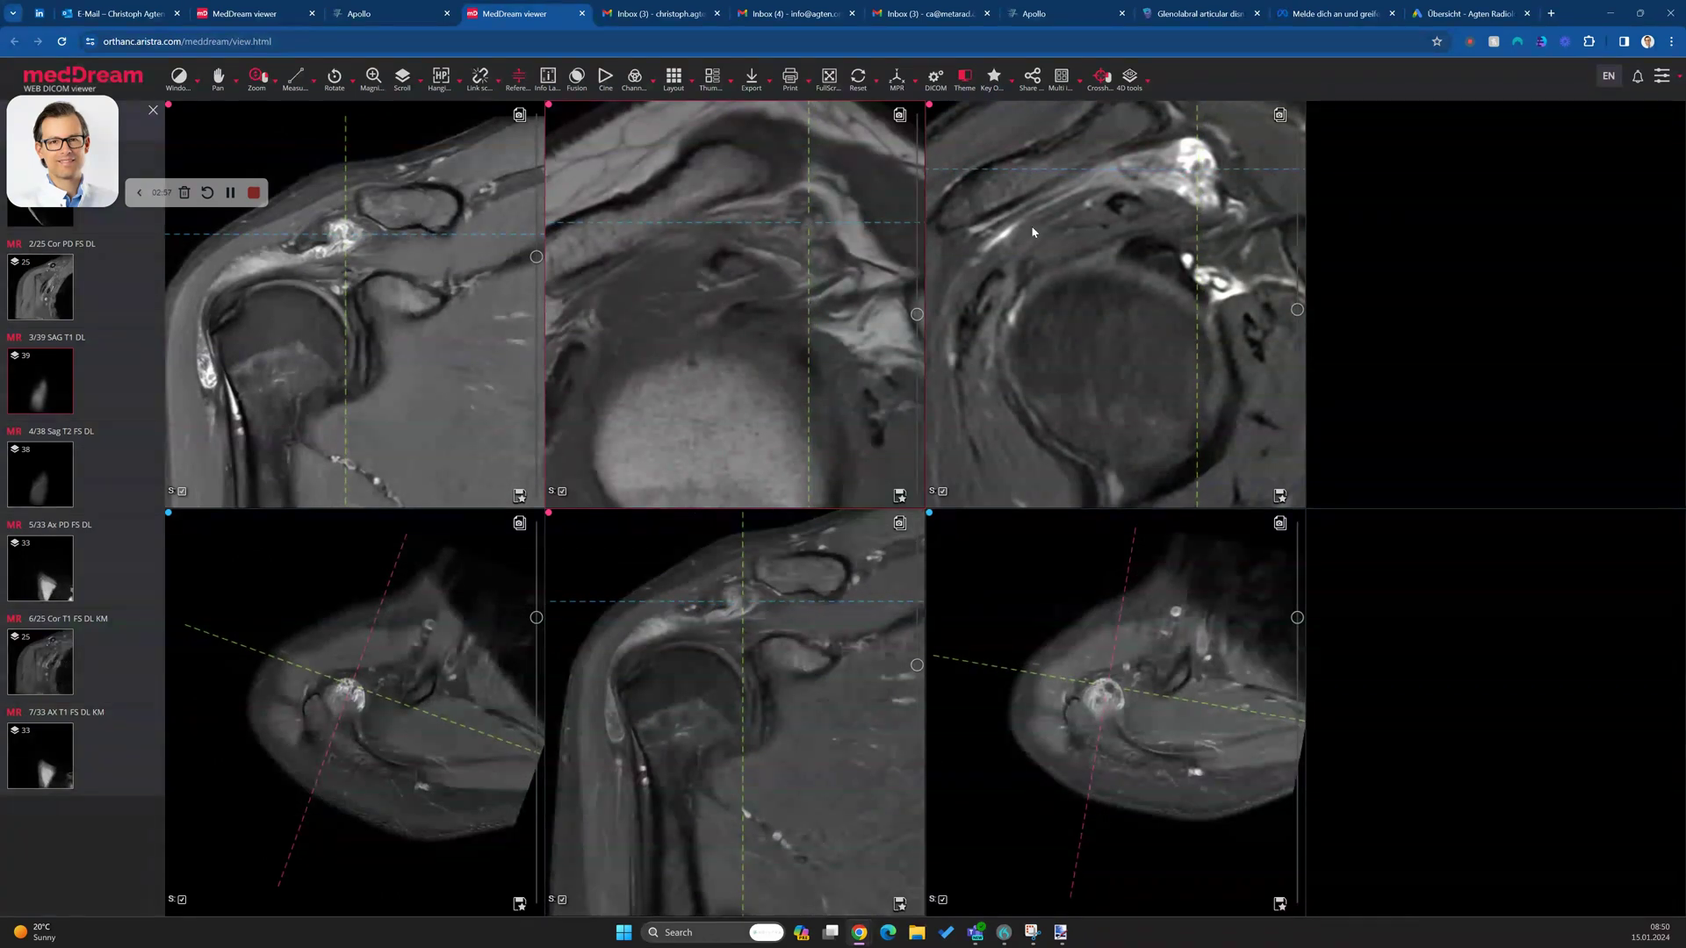
Reopen the Sag T1 DL series full size, reduce its magnification and inspect the slices between the scapula and humeral head.
left_click(497, 318)
double_click(737, 279)
scroll(734, 282, "up", 15)
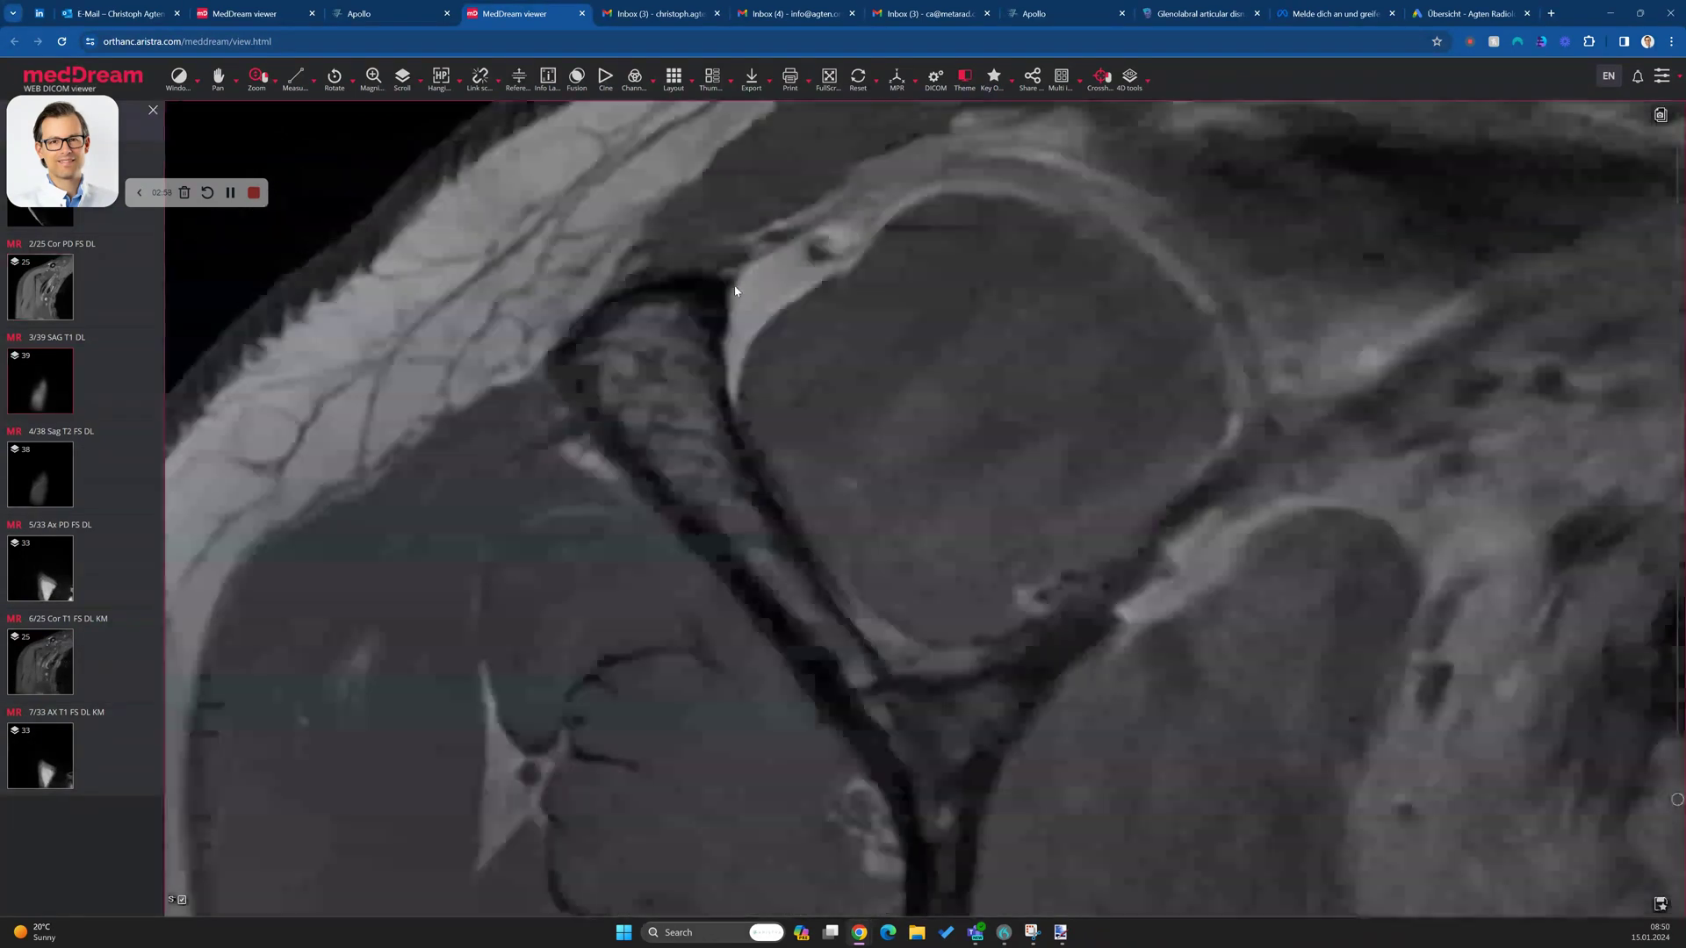
left_click_drag(739, 281, 822, 339)
scroll(821, 339, "down", 5)
scroll(972, 387, "up", 5)
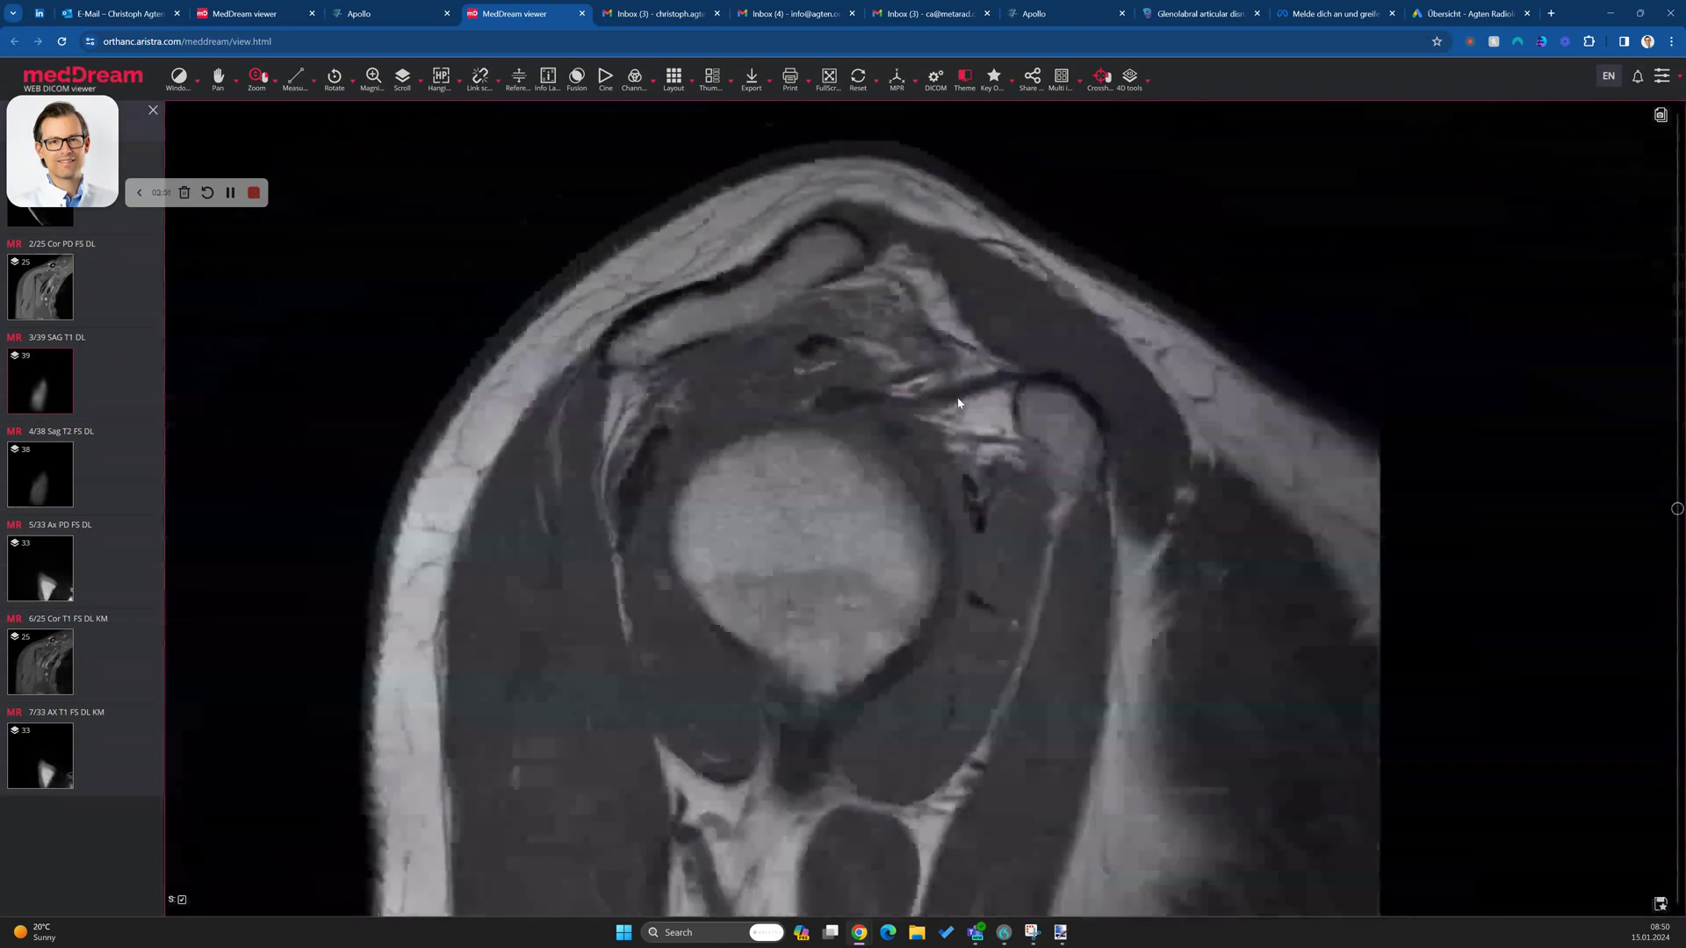
Page back and forth through the Sag T1 DL slices to examine the space between the acromion, coracoid and humeral head.
scroll(922, 346, "down", 5)
scroll(782, 332, "up", 10)
scroll(895, 344, "down", 6)
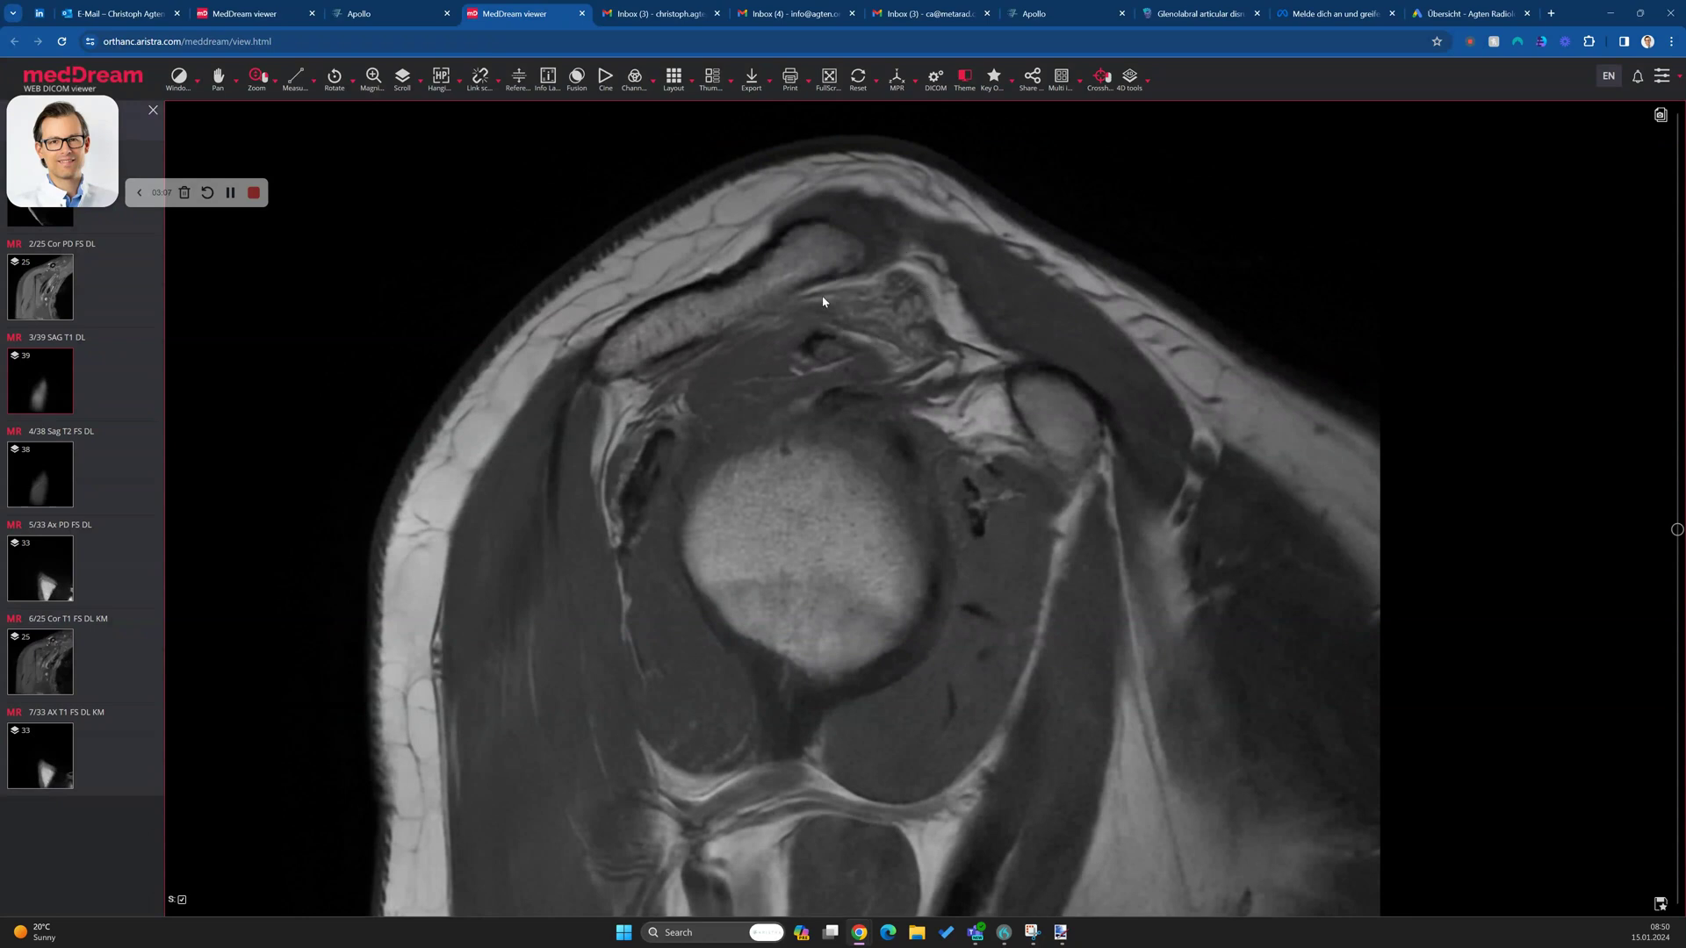
Compare the outermost Sag T1 DL slices through the tuberosities and the tissue along the lateral humeral head.
scroll(823, 301, "up", 8)
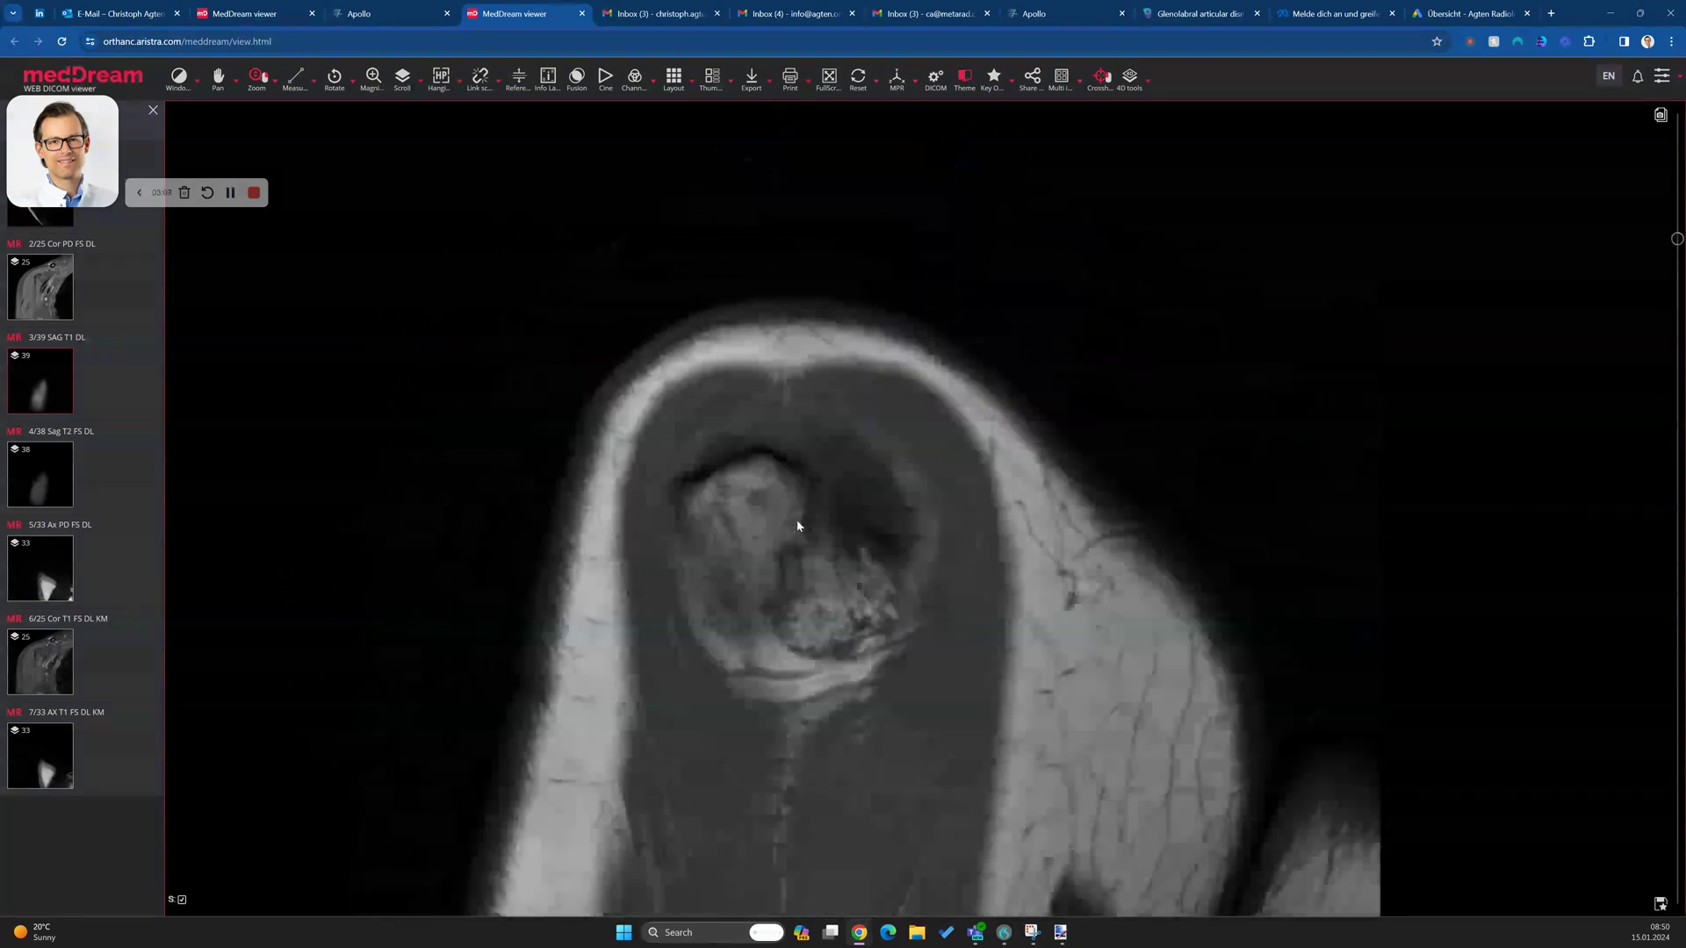
scroll(821, 637, "up", 1)
scroll(879, 682, "down", 5)
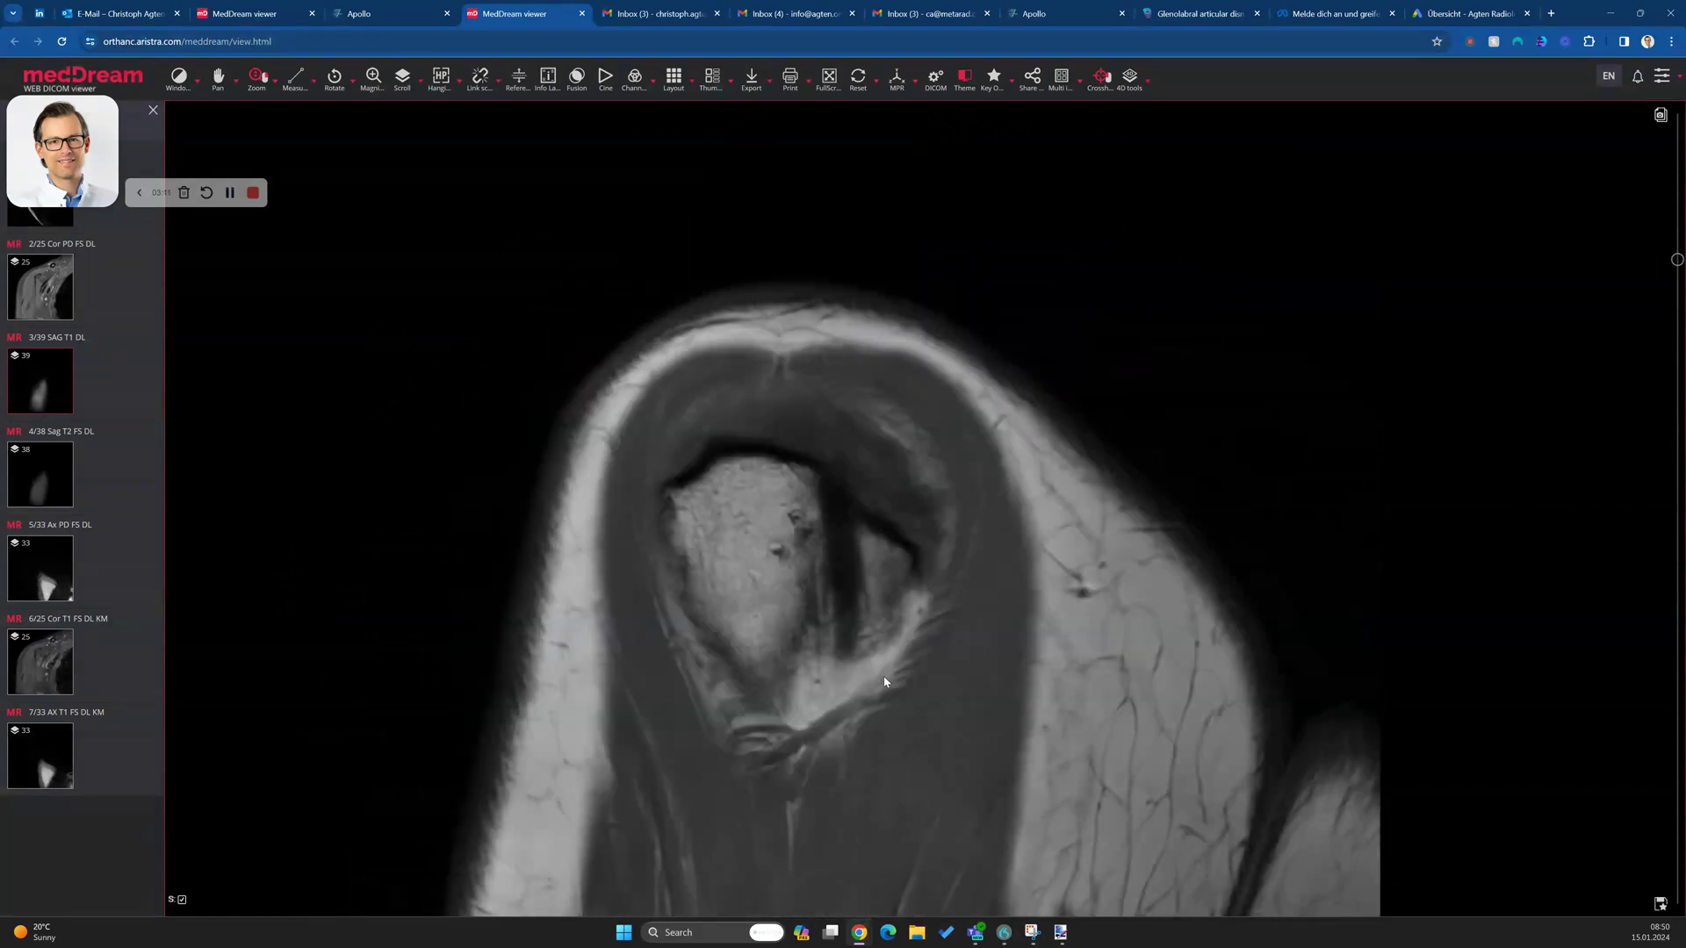
scroll(868, 686, "up", 4)
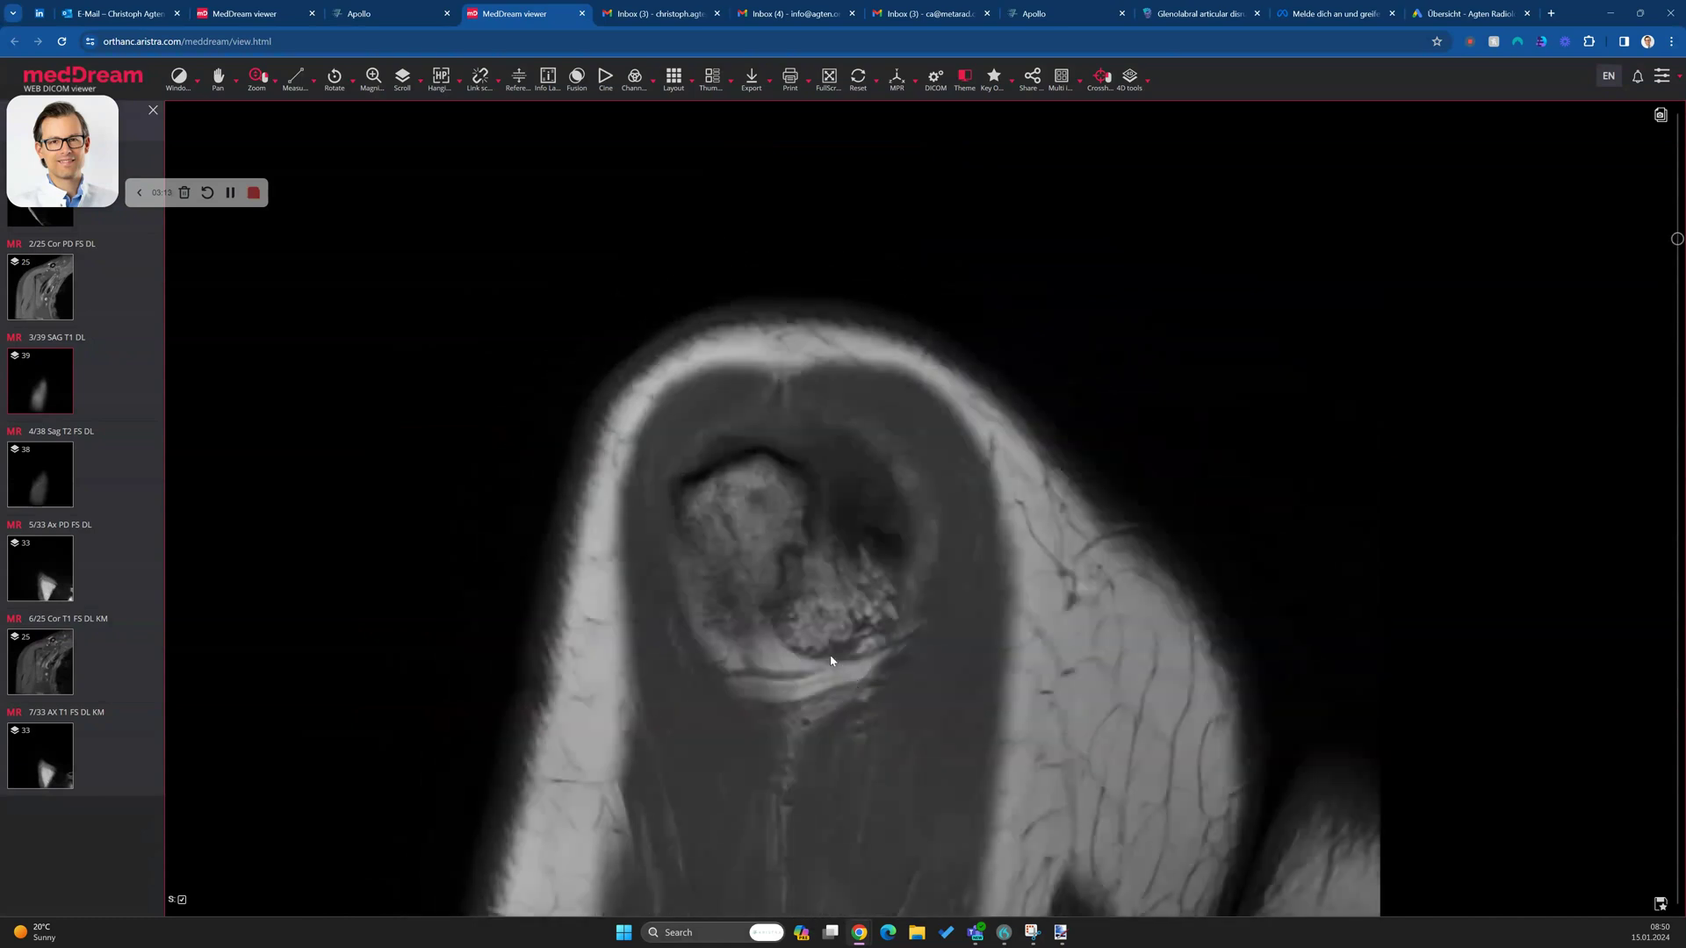
Return to the multi-series layout, magnify Sag T1 DL and centre the lateral humeral head in its view.
double_click(819, 604)
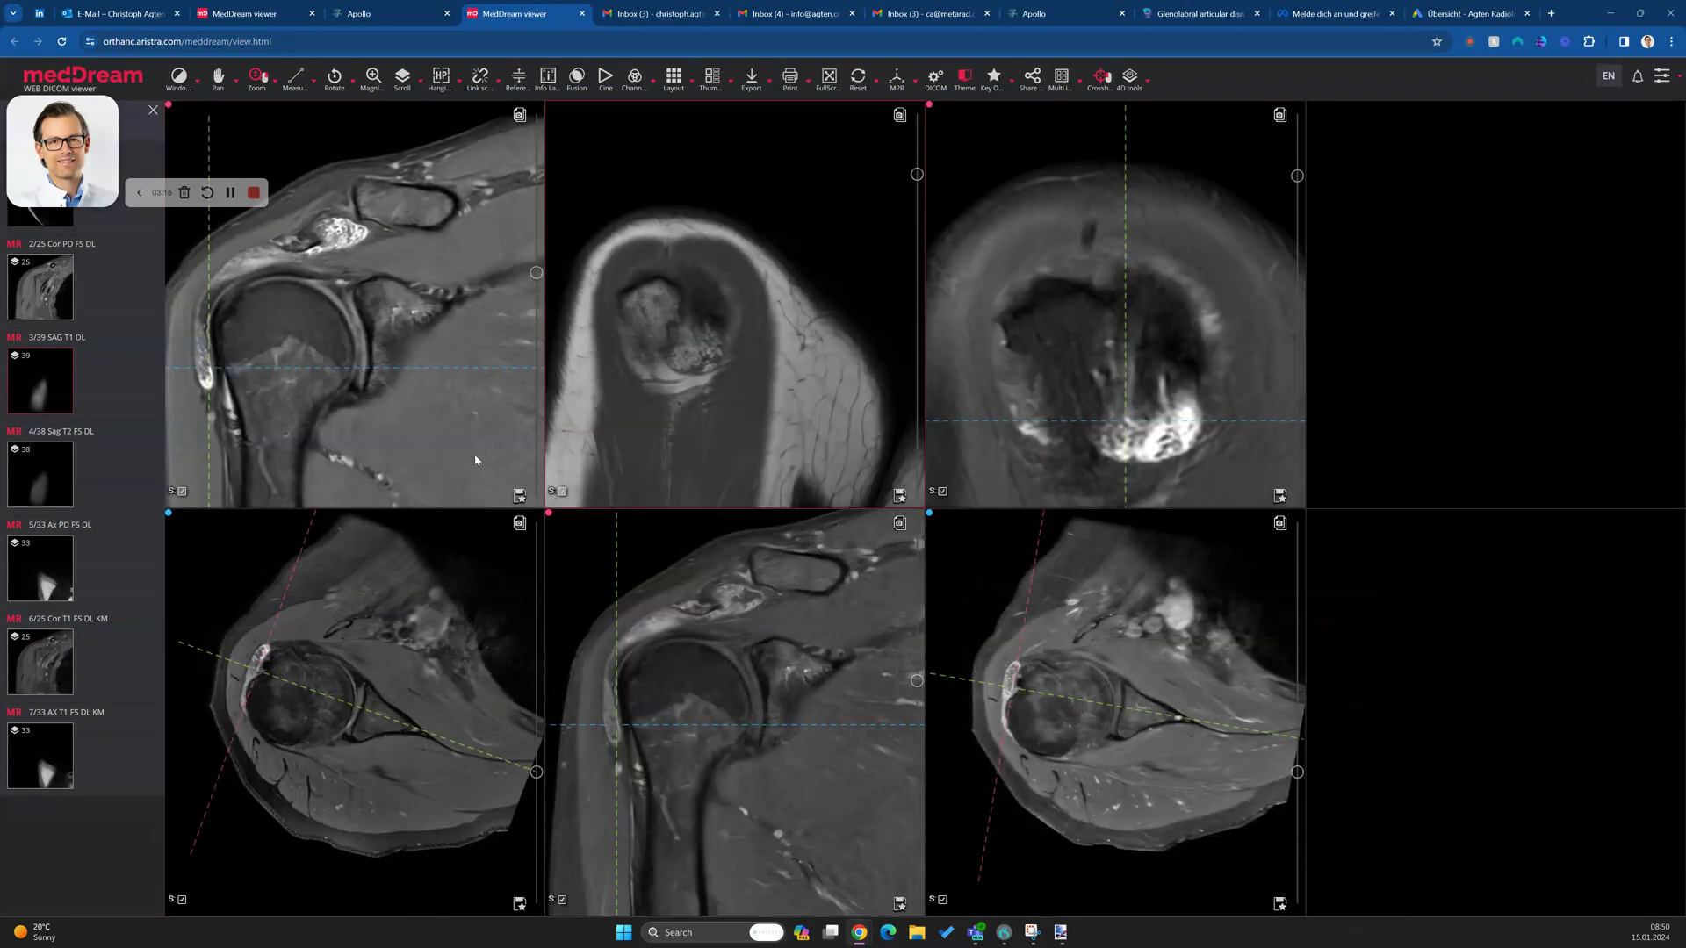
left_click_drag(689, 371, 693, 348)
left_click_drag(714, 327, 665, 375)
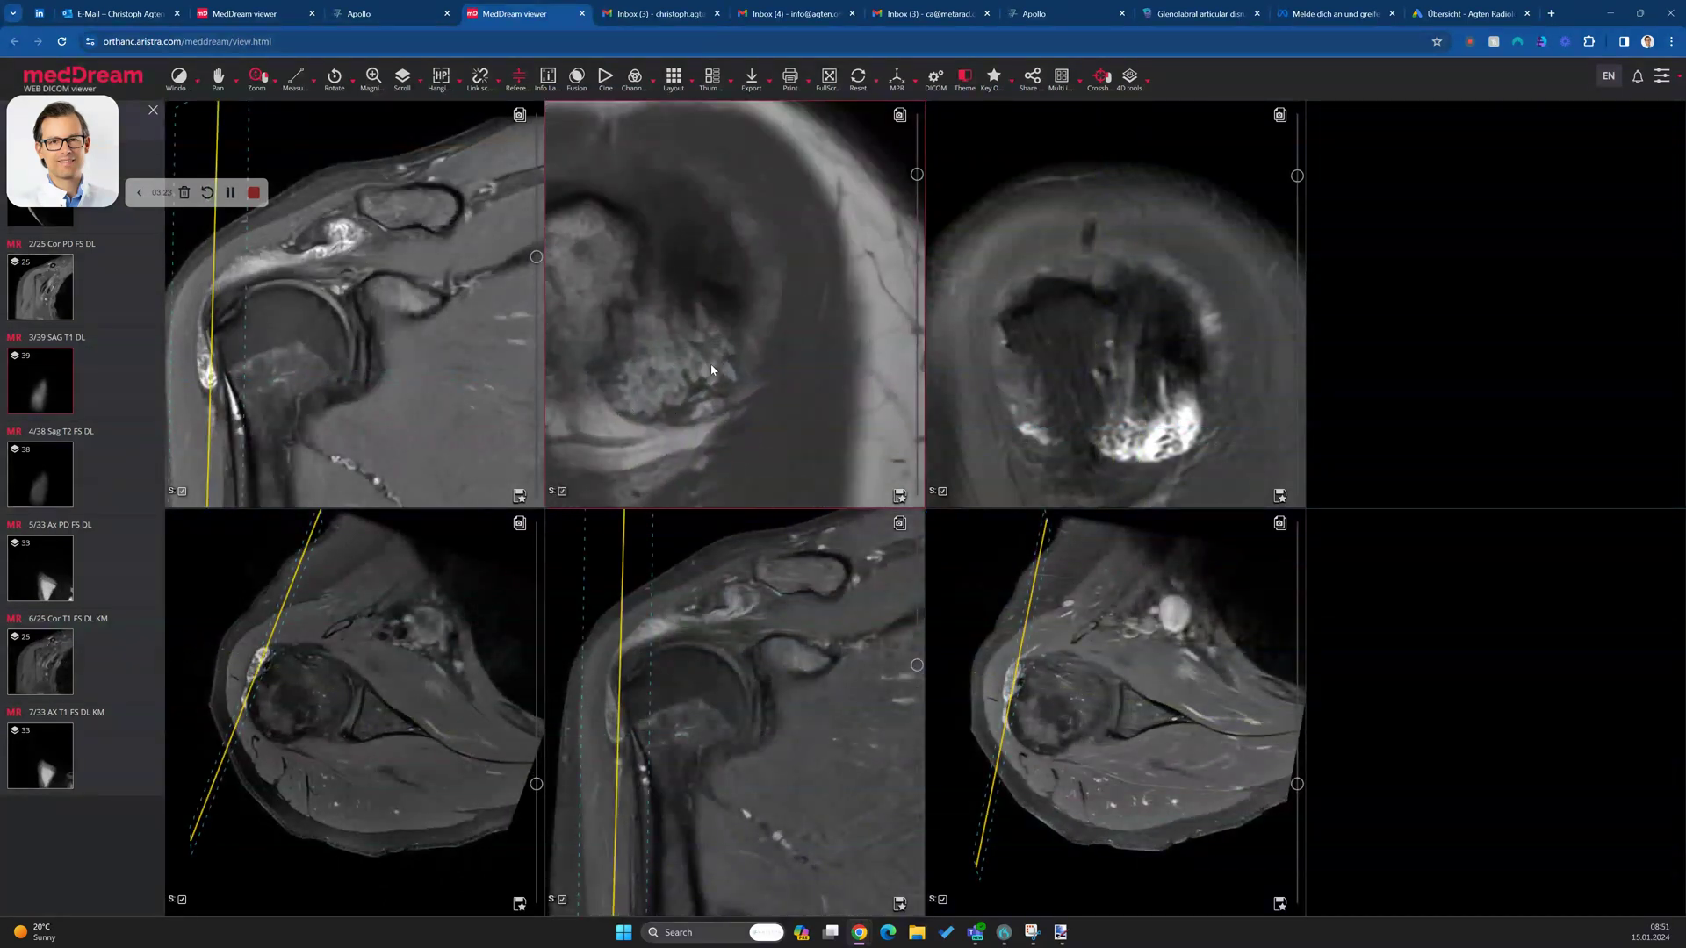
left_click(217, 77)
left_click_drag(694, 290, 764, 308)
Page back and forth through the magnified Sag T1 DL slices to examine the tissue along the lateral humeral head.
scroll(805, 735, "down", 4)
scroll(802, 736, "up", 4)
scroll(704, 421, "down", 3)
scroll(707, 420, "up", 4)
scroll(707, 421, "up", 3)
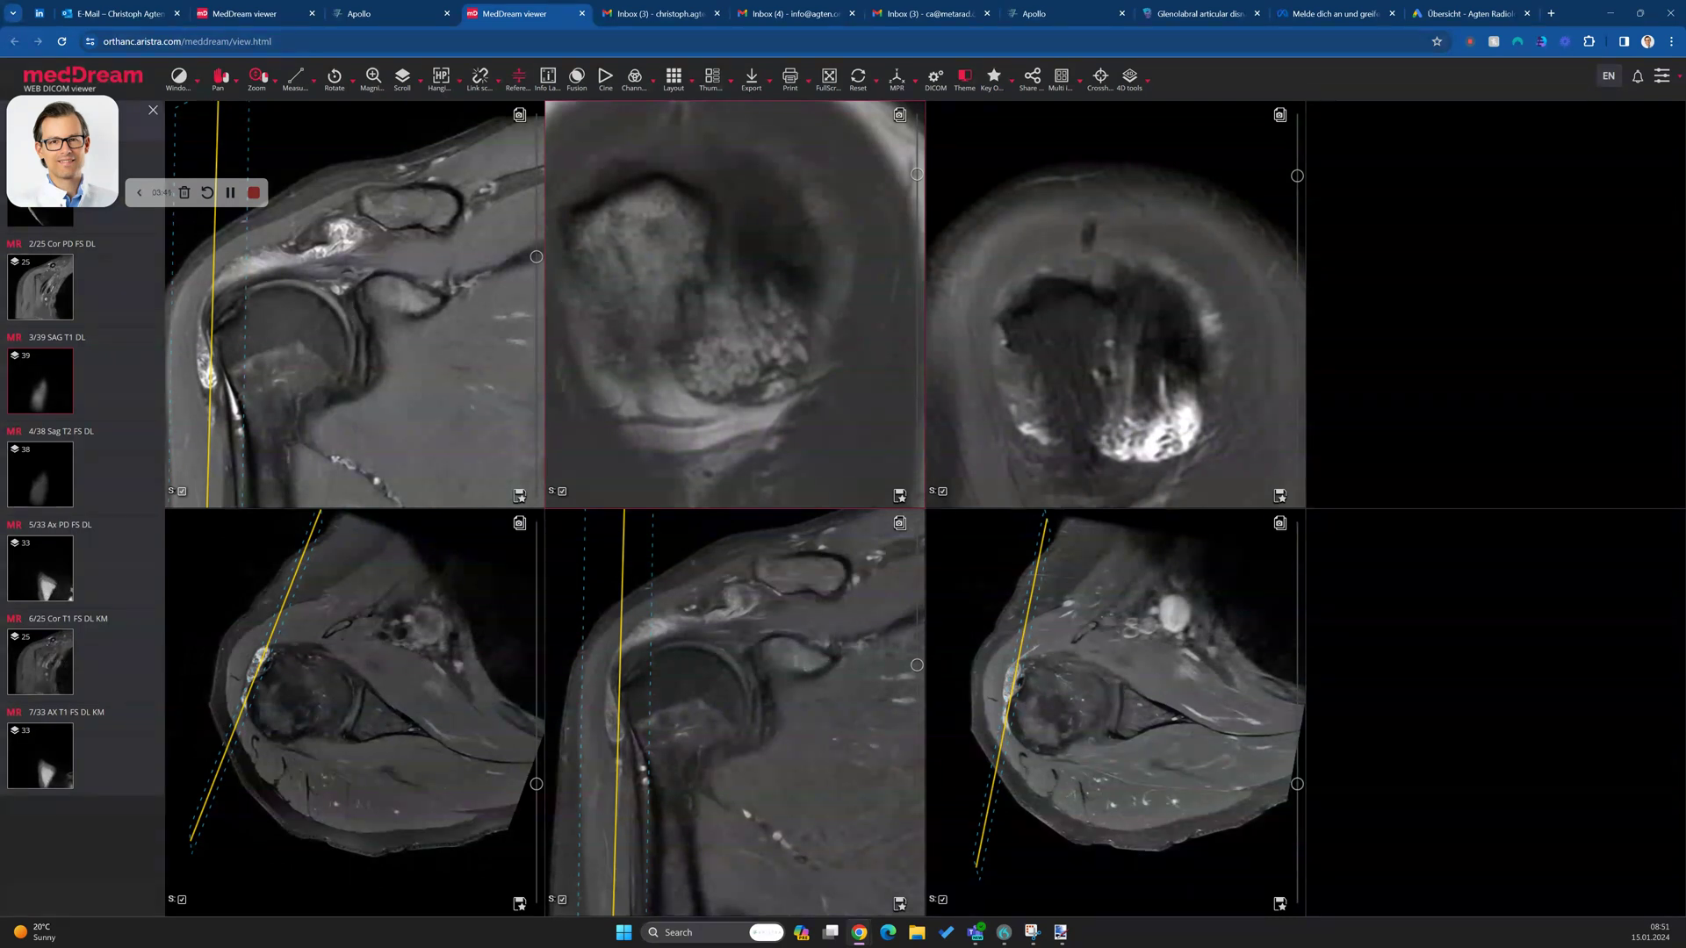
Page through the contrast-enhanced Cor T1 FS DL KM slices to compare the subacromial and lateral humeral tissue with Cor PD FS DL.
scroll(740, 316, "down", 2)
scroll(740, 314, "up", 2)
scroll(670, 498, "up", 3)
scroll(722, 462, "down", 3)
scroll(697, 822, "down", 4)
scroll(630, 685, "up", 3)
scroll(711, 681, "down", 2)
scroll(659, 715, "up", 1)
scroll(659, 714, "down", 1)
scroll(625, 720, "up", 1)
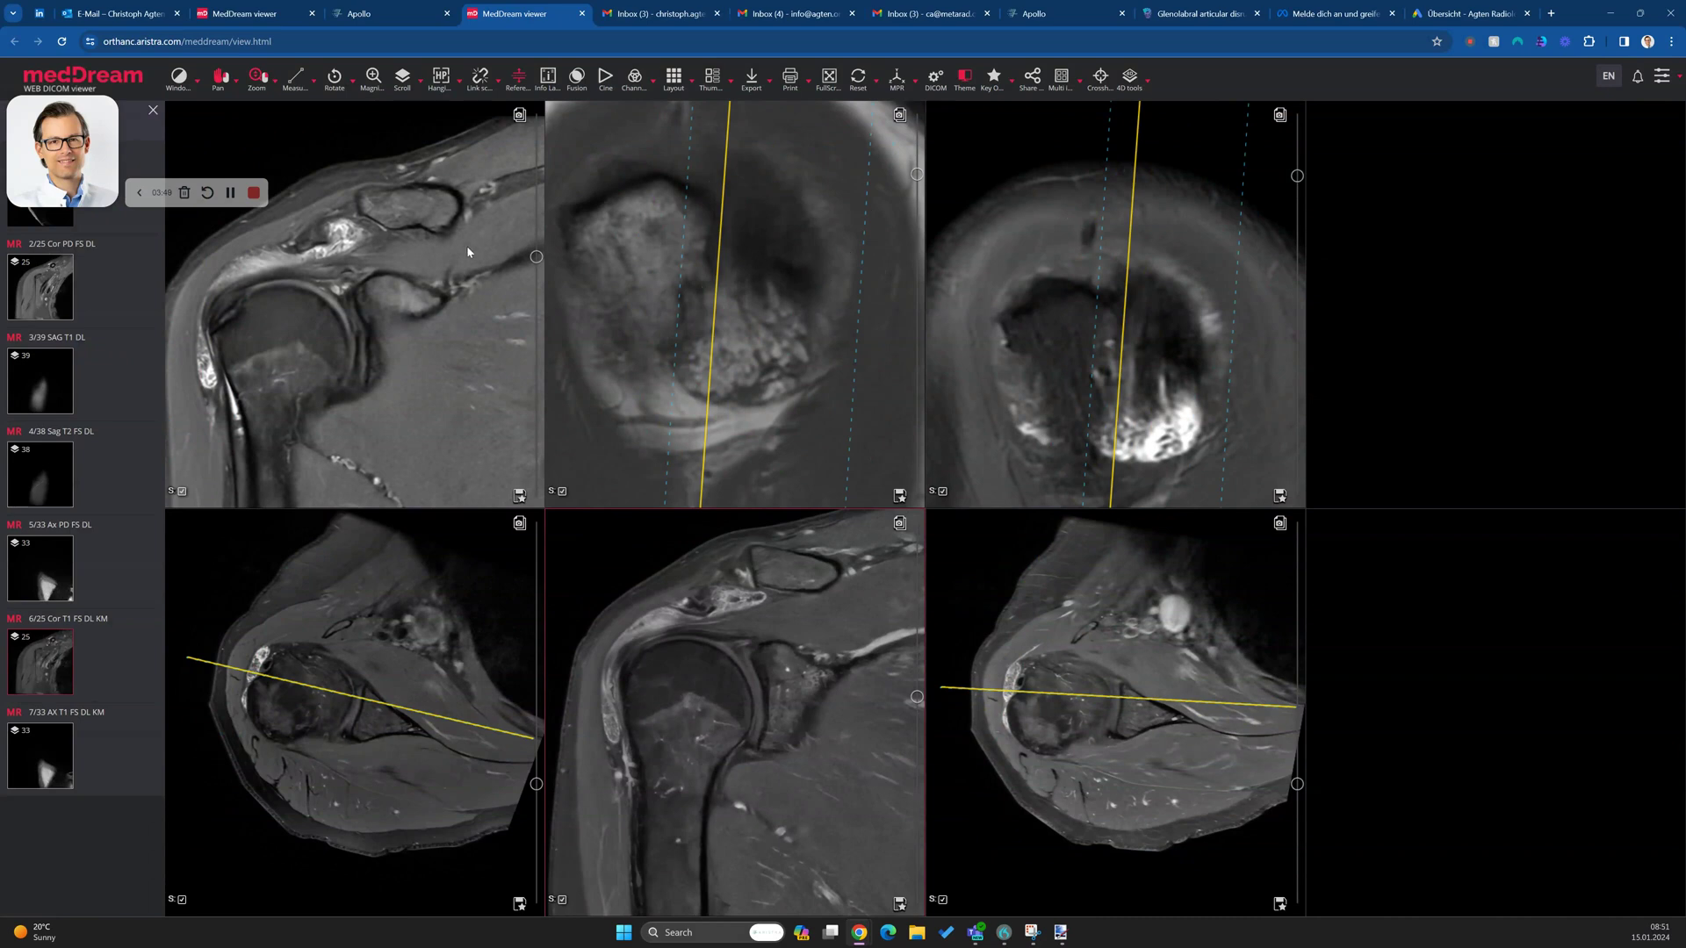
Correlate the tissue lateral to the greater tuberosity in Cor PD FS DL with the slice positions in the sagittal series.
scroll(467, 253, "down", 5)
scroll(195, 376, "down", 3)
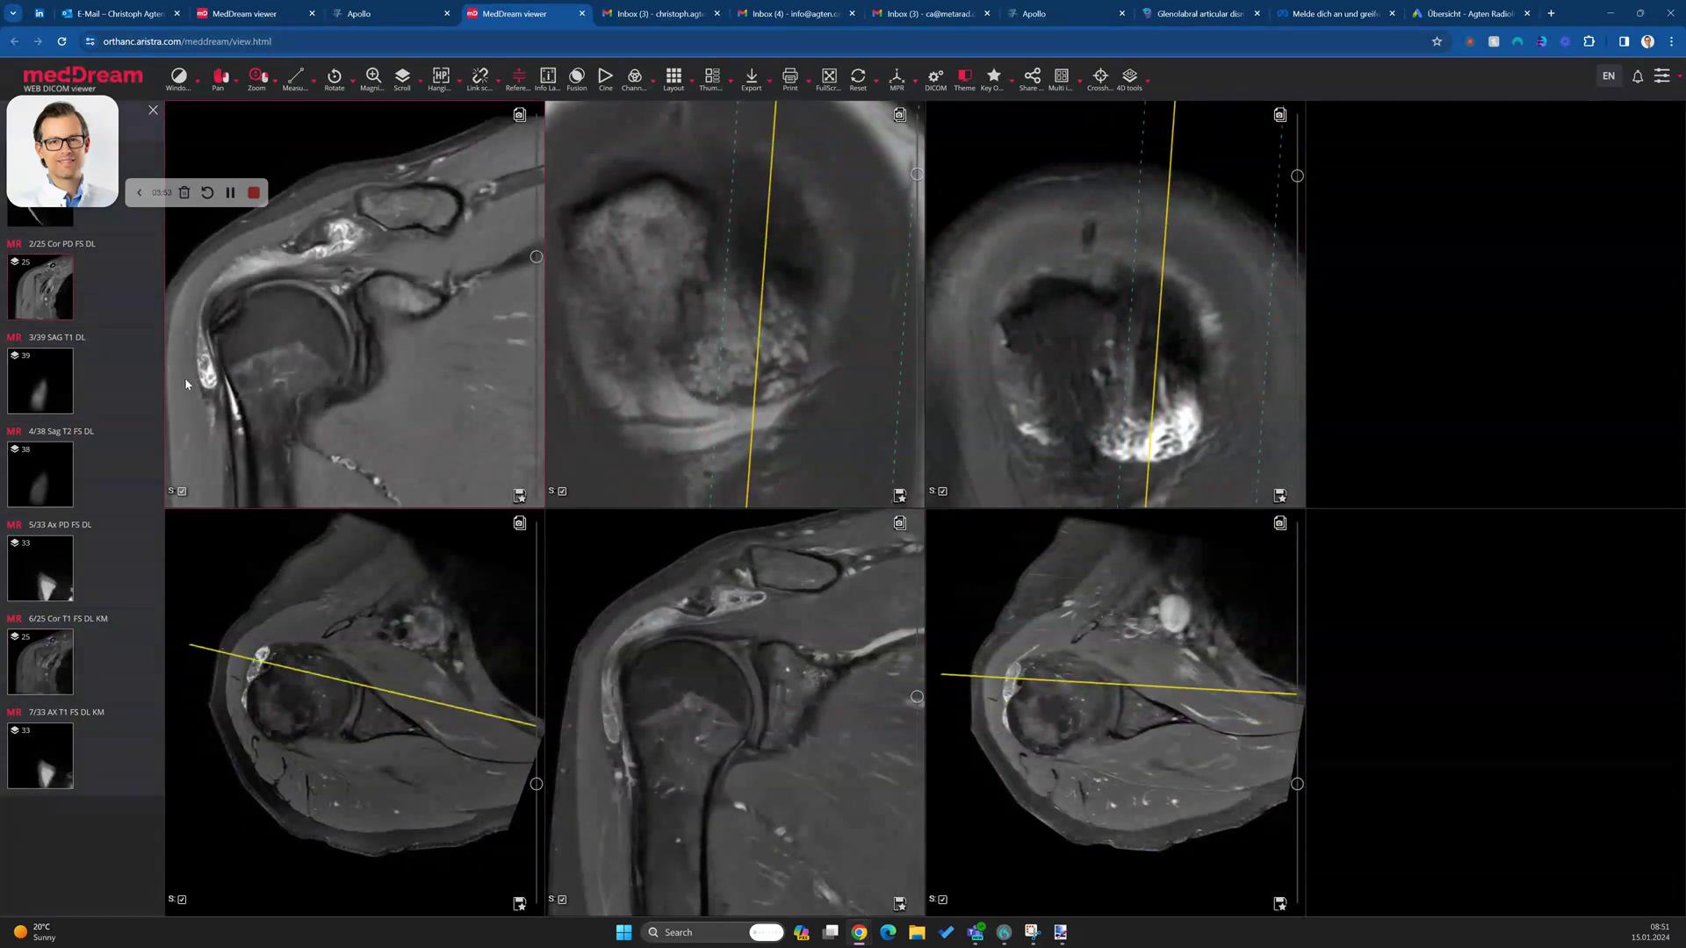
scroll(827, 385, "down", 3)
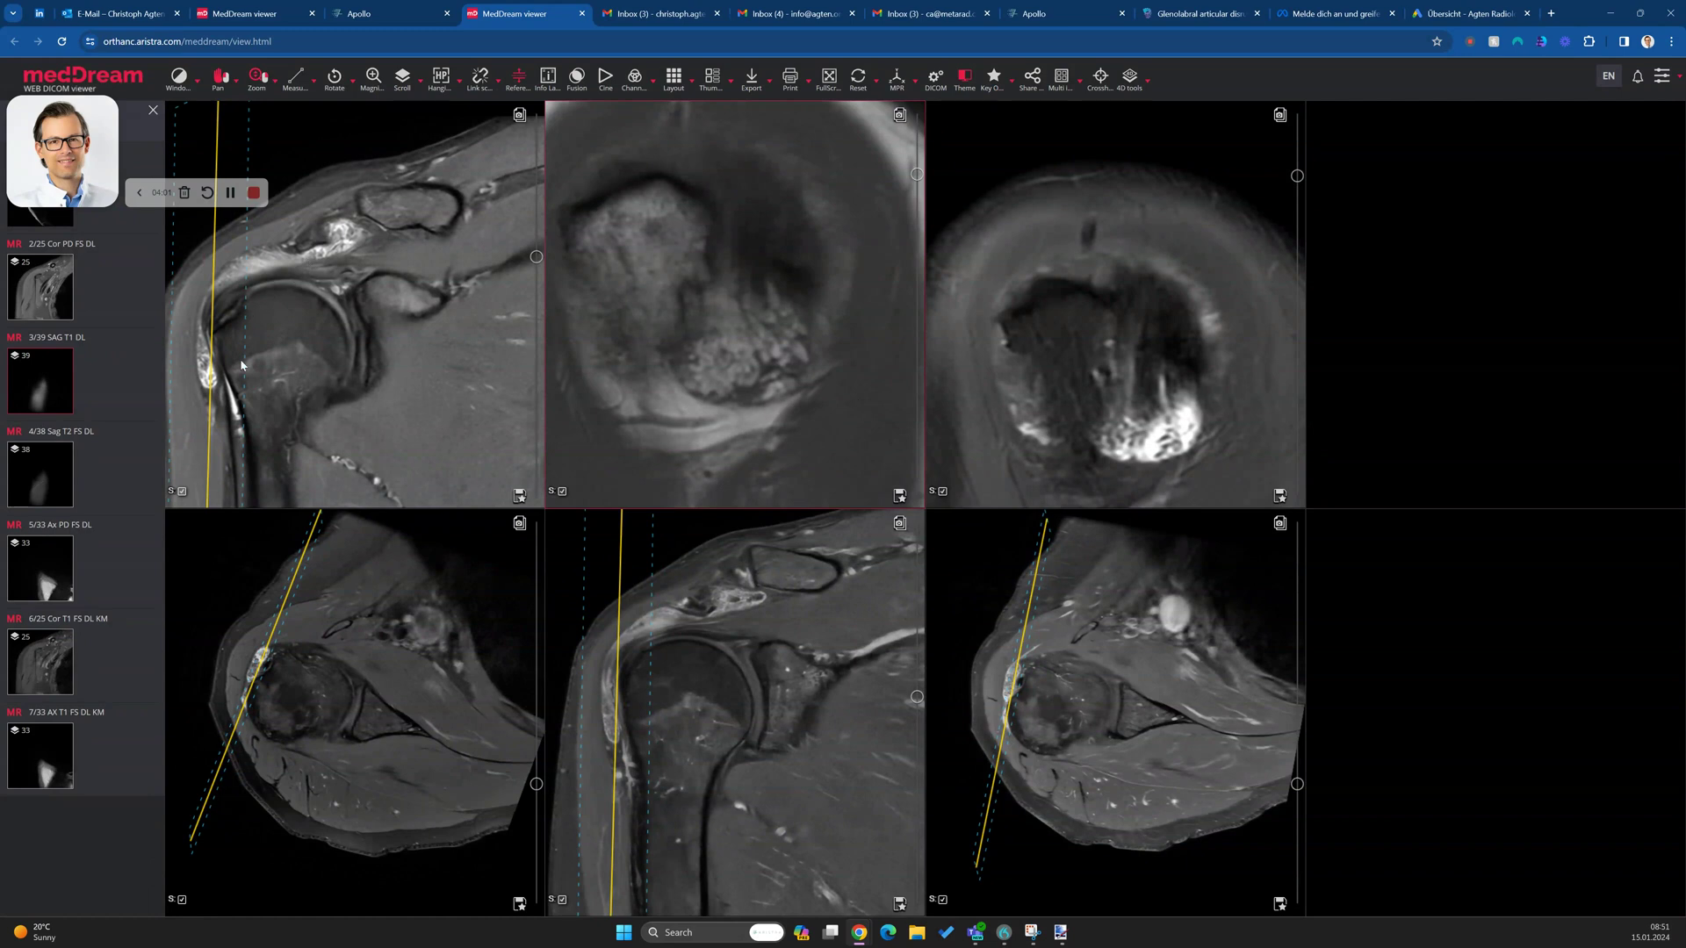
scroll(260, 263, "down", 4)
Open the Cor PD FS DL series full size, reduce its magnification and page to the anterior slices at the coracoid.
double_click(272, 281)
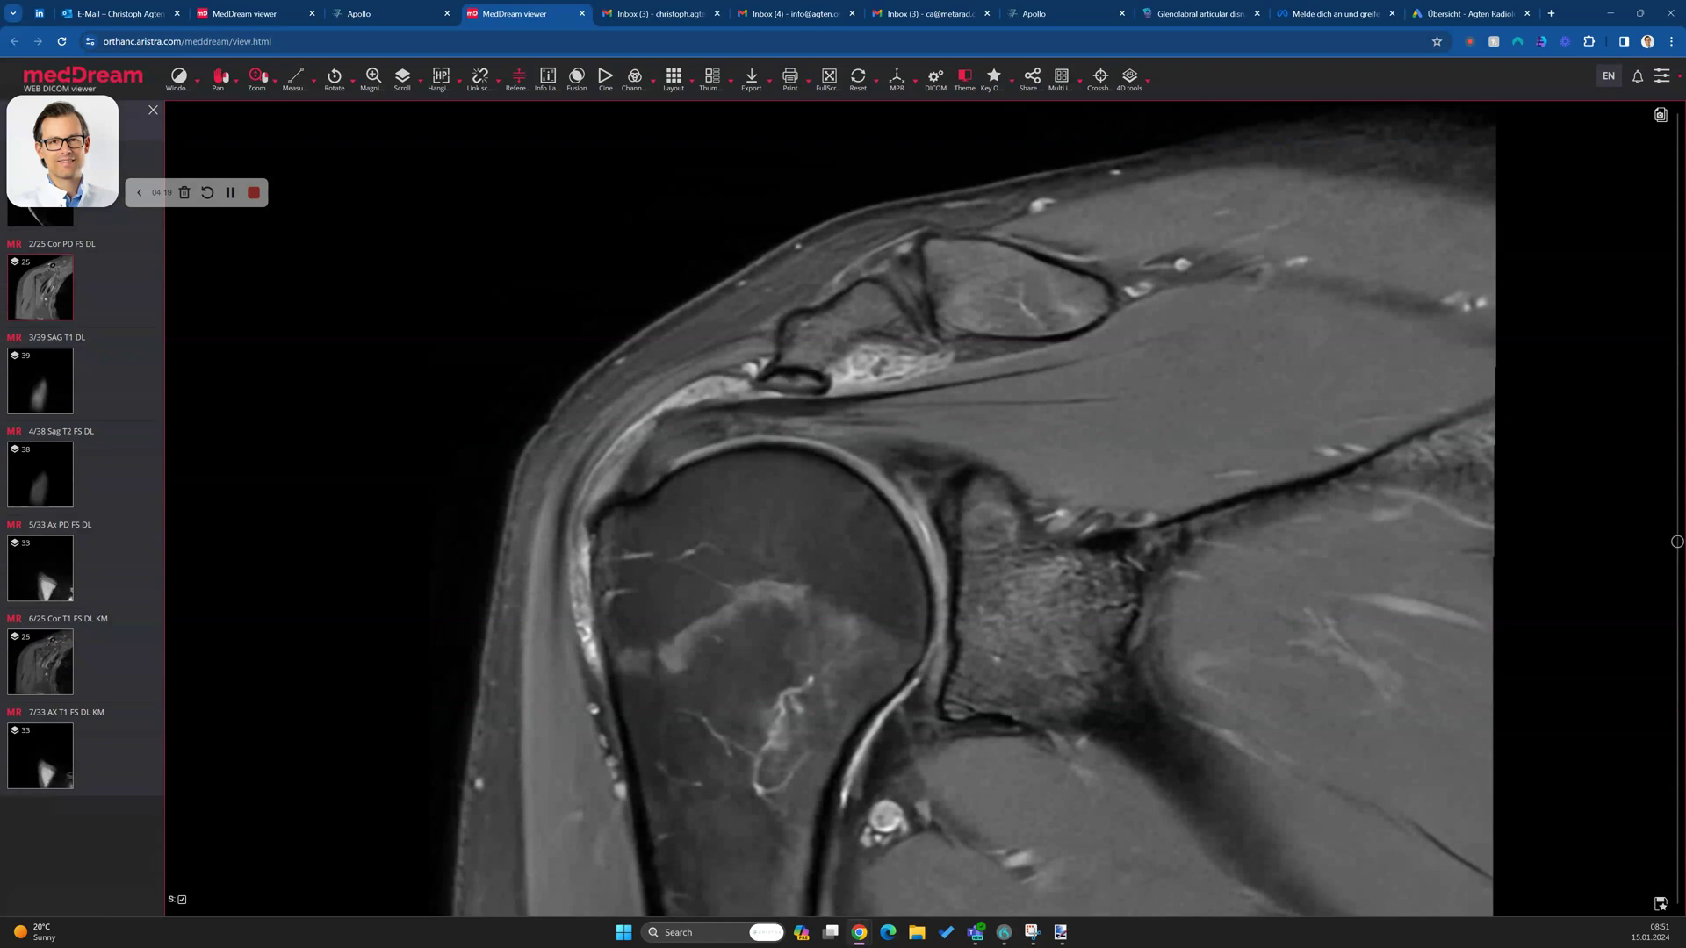
scroll(689, 461, "up", 1)
scroll(693, 462, "down", 2)
left_click_drag(941, 477, 876, 480)
scroll(876, 480, "down", 2)
scroll(873, 488, "down", 8)
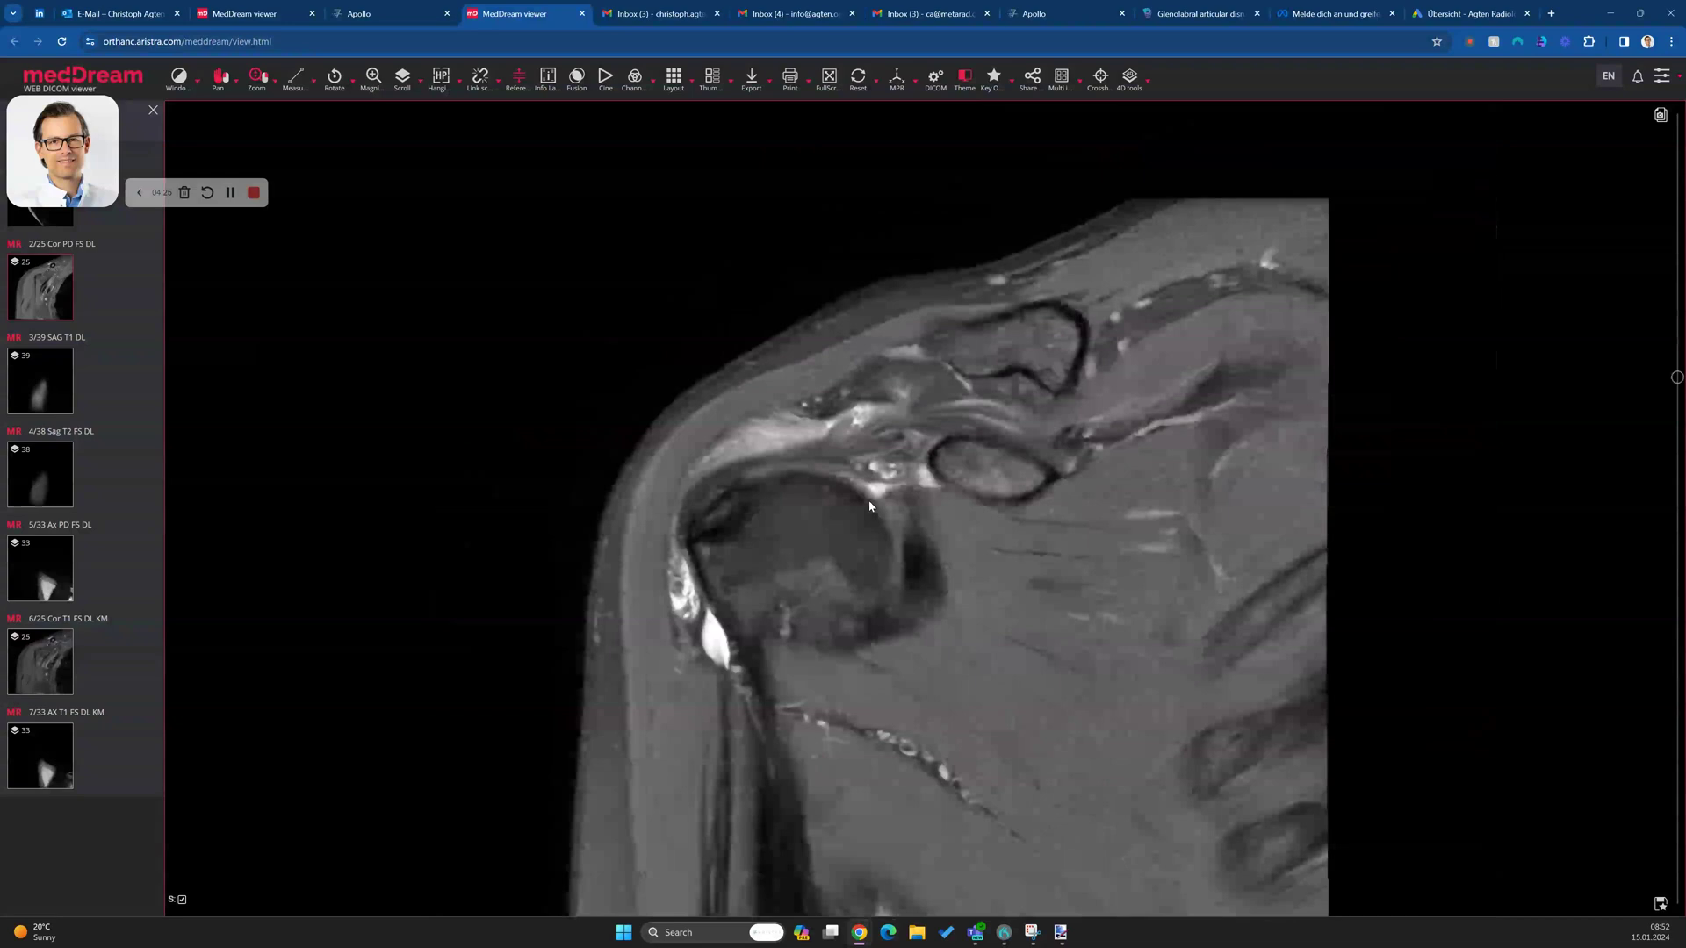
Page through Cor PD FS DL from the coracoid back to the glenoid to examine the subacromial space and supraspinatus tendon.
scroll(869, 505, "down", 1)
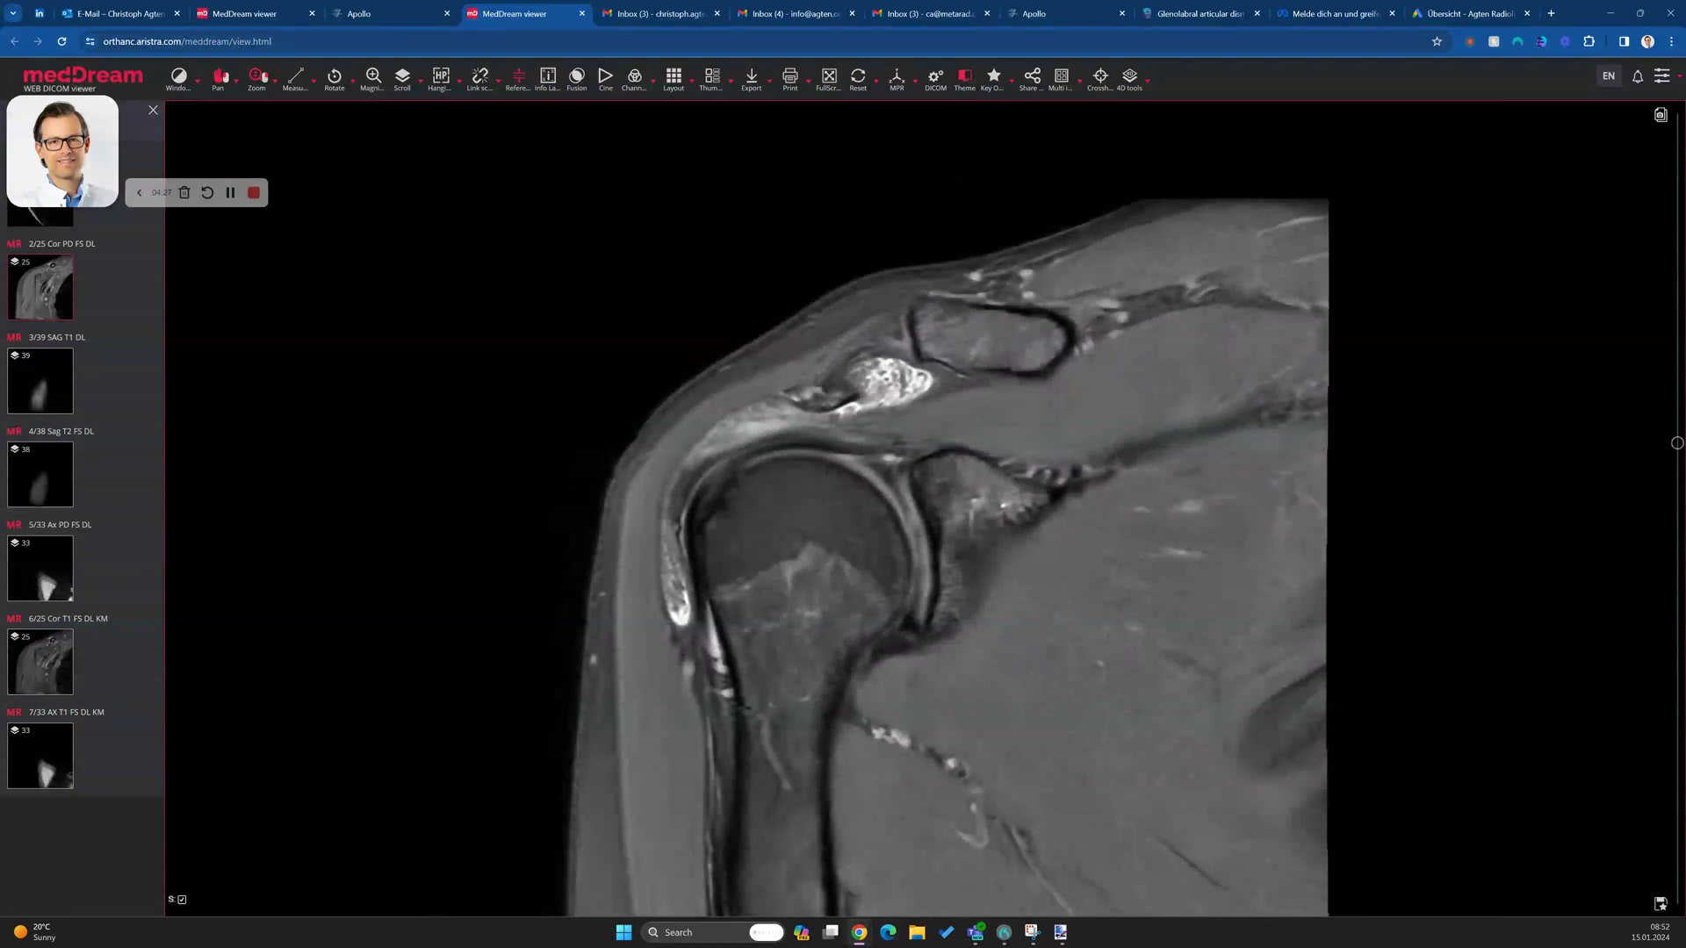
scroll(451, 591, "down", 1)
scroll(726, 510, "down", 3)
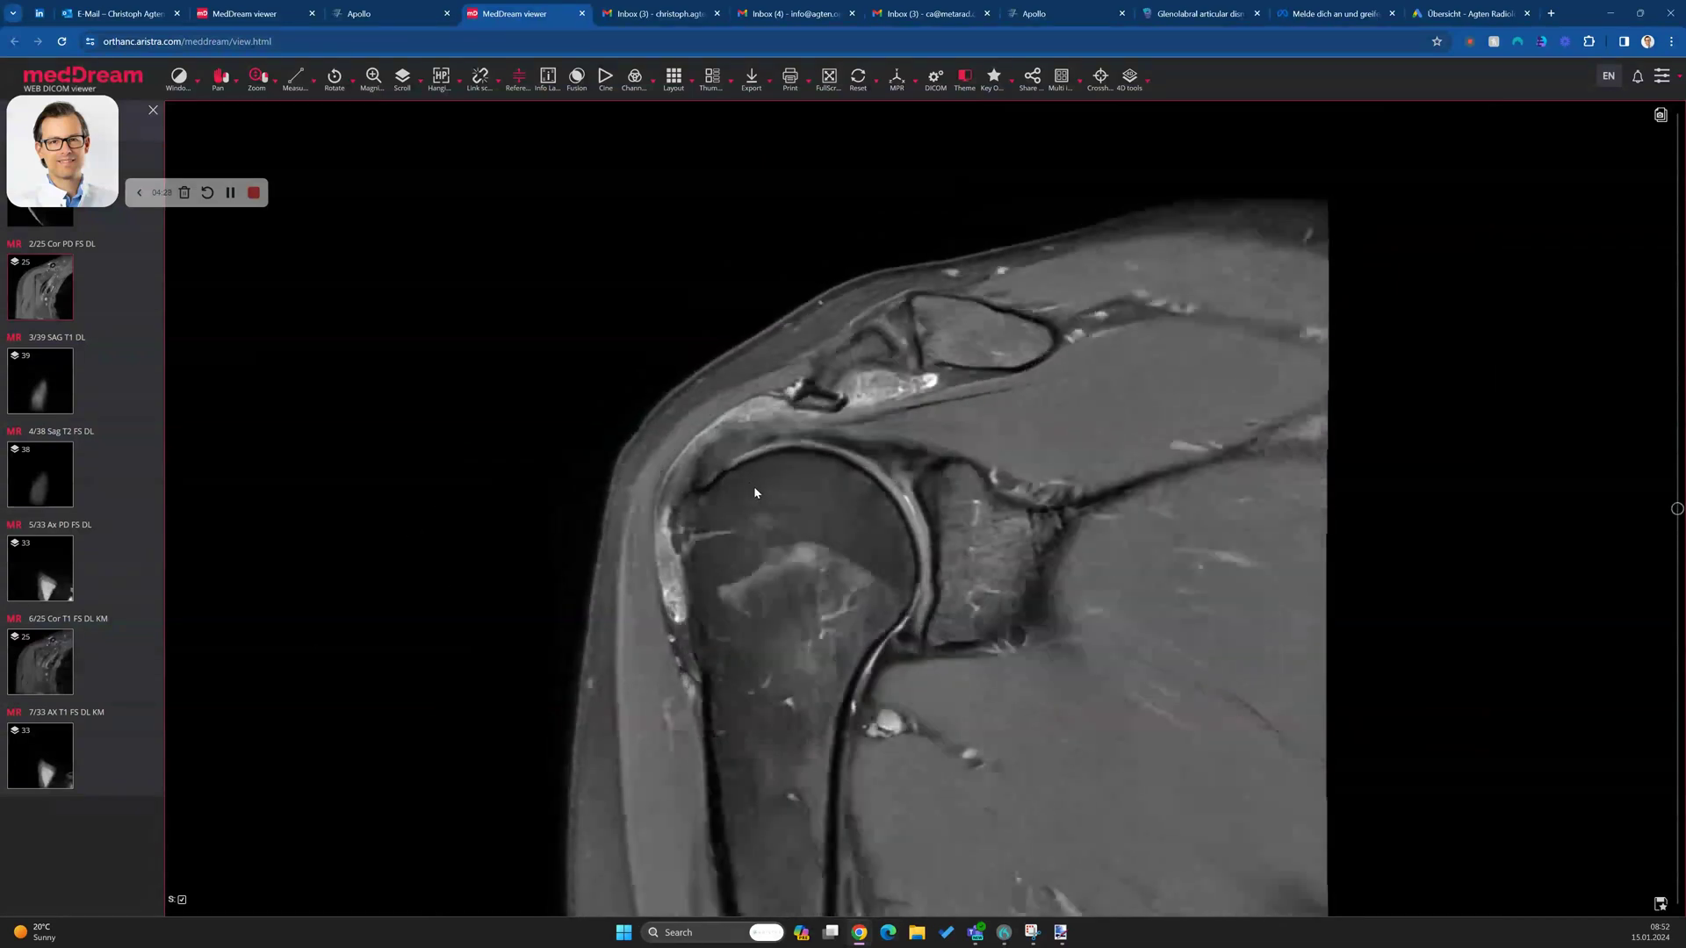
scroll(753, 486, "down", 2)
scroll(717, 634, "down", 1)
scroll(804, 436, "down", 3)
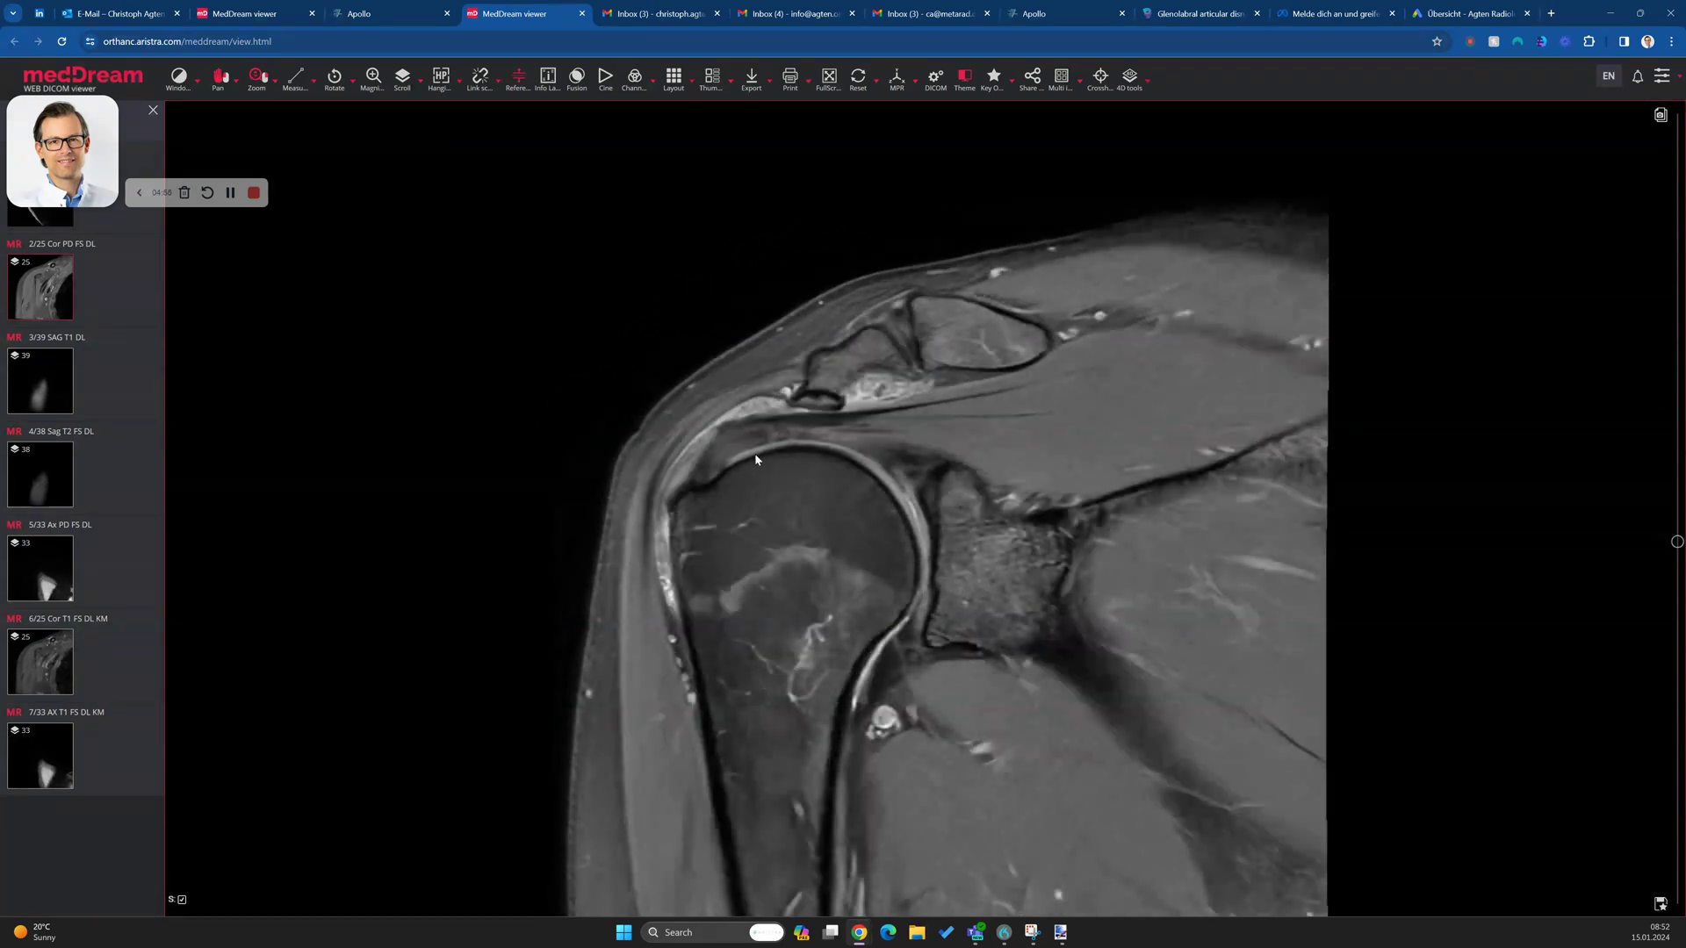